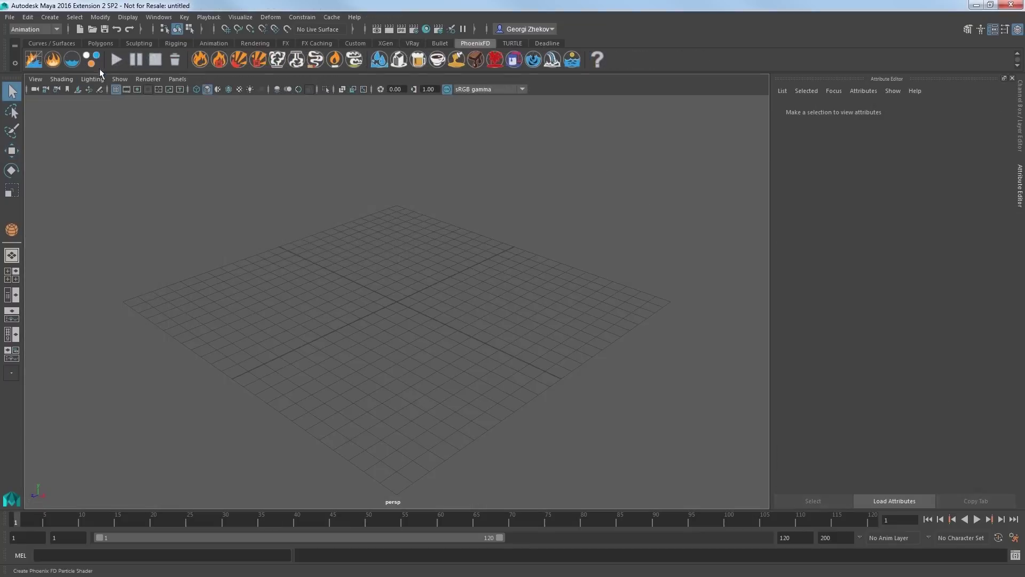
# Create a polygon sphere on the grid and raise it well above the grid plane.
pyautogui.click(35, 58)
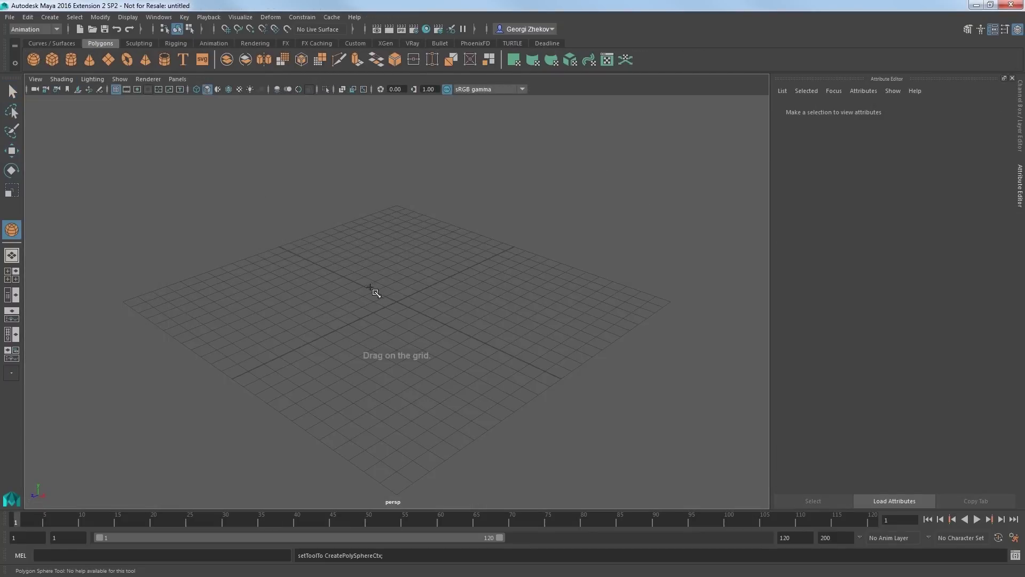
pyautogui.moveTo(394, 300); pyautogui.dragTo(430, 373)
pyautogui.scroll(-3, 422, 378)
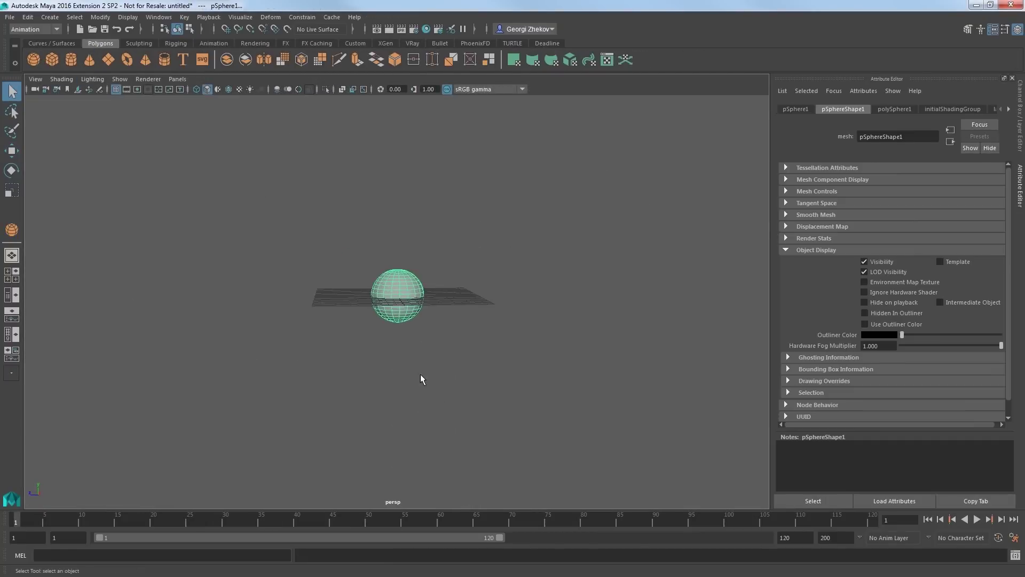
pyautogui.press('w')
pyautogui.moveTo(400, 251); pyautogui.dragTo(383, 65)
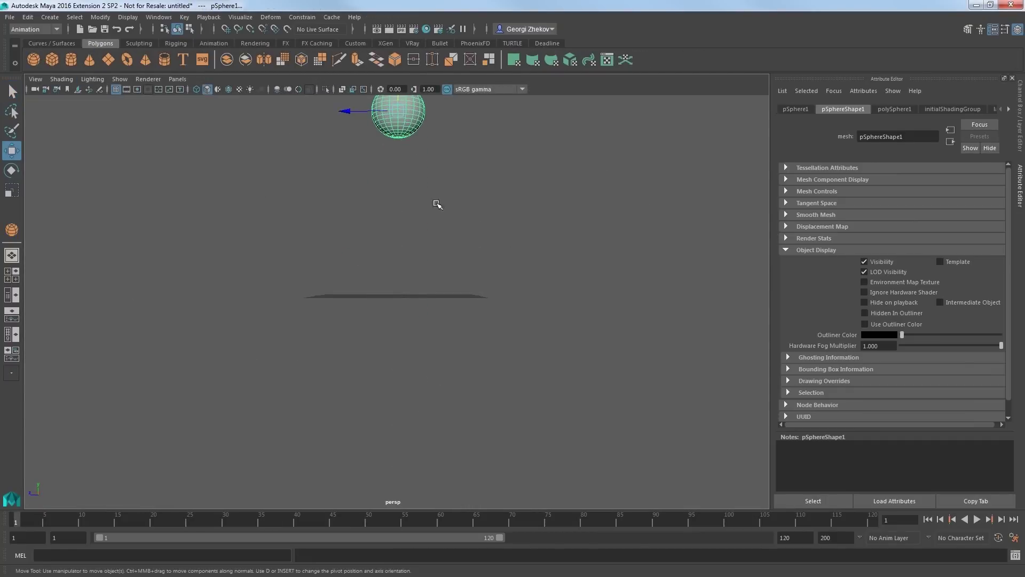
pyautogui.keyDown('alt'); pyautogui.moveTo(436, 206); pyautogui.dragTo(431, 291); pyautogui.keyUp('alt')
pyautogui.click(474, 43)
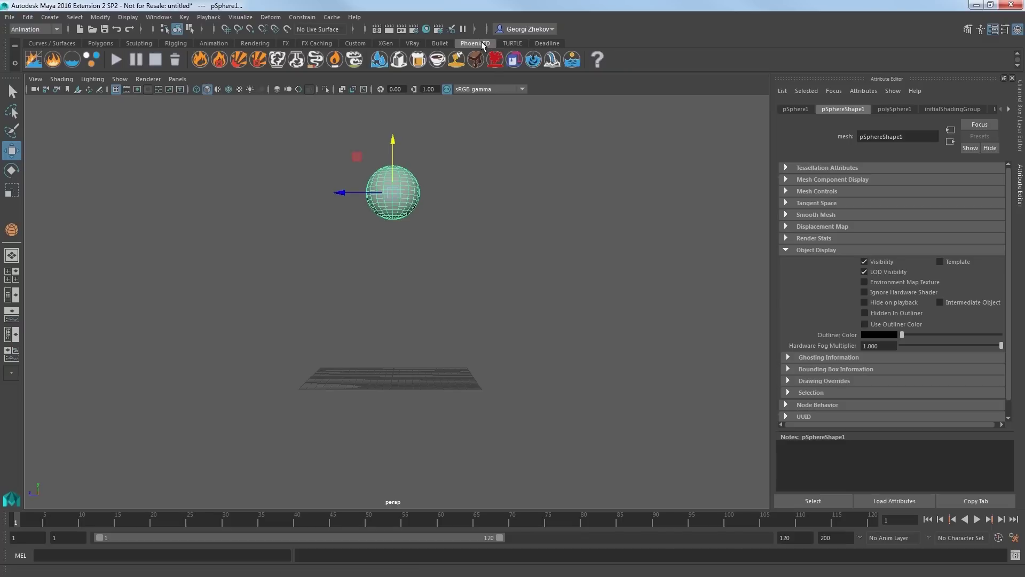
# Add a Tap Water setup for the sphere and simulate until about frame 22.
pyautogui.click(379, 59)
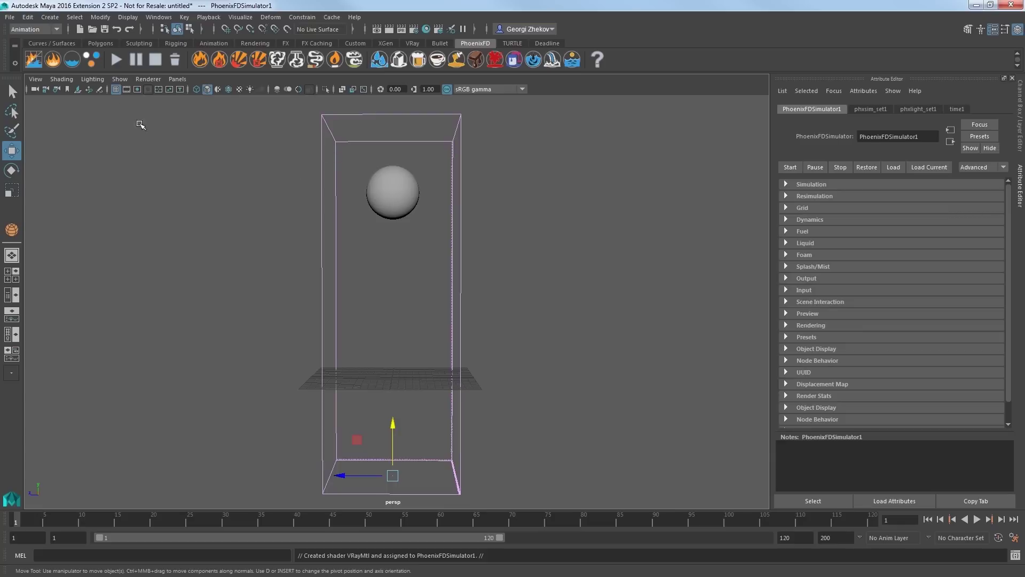
pyautogui.click(115, 60)
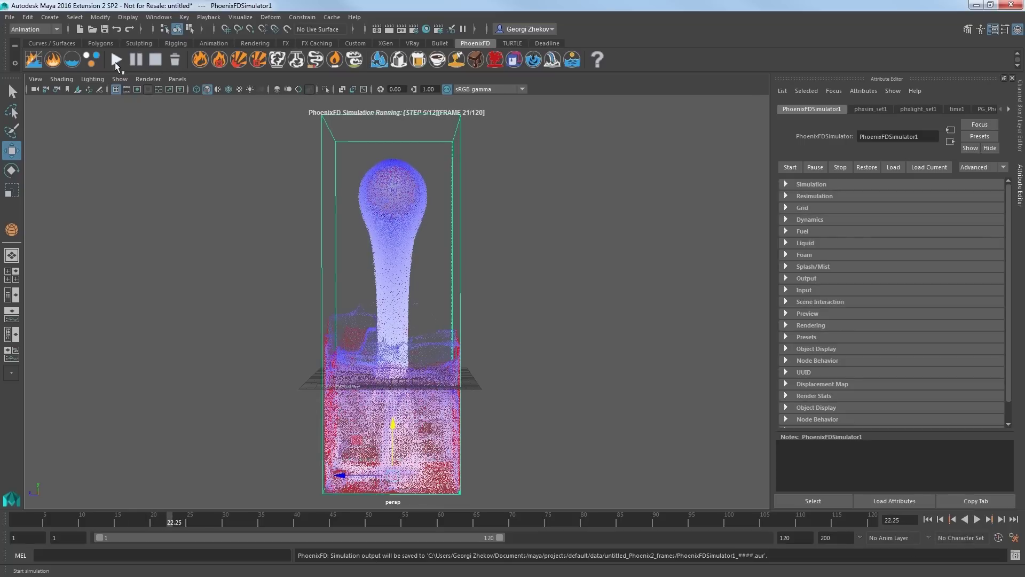
pyautogui.click(153, 59)
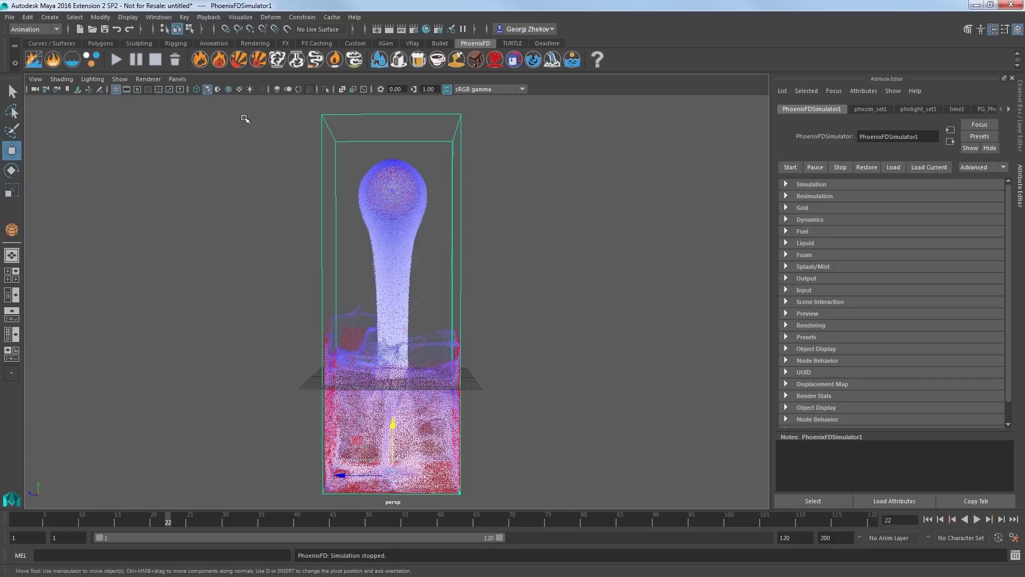
# Set V-Ray as the renderer in Render Settings.
pyautogui.click(412, 31)
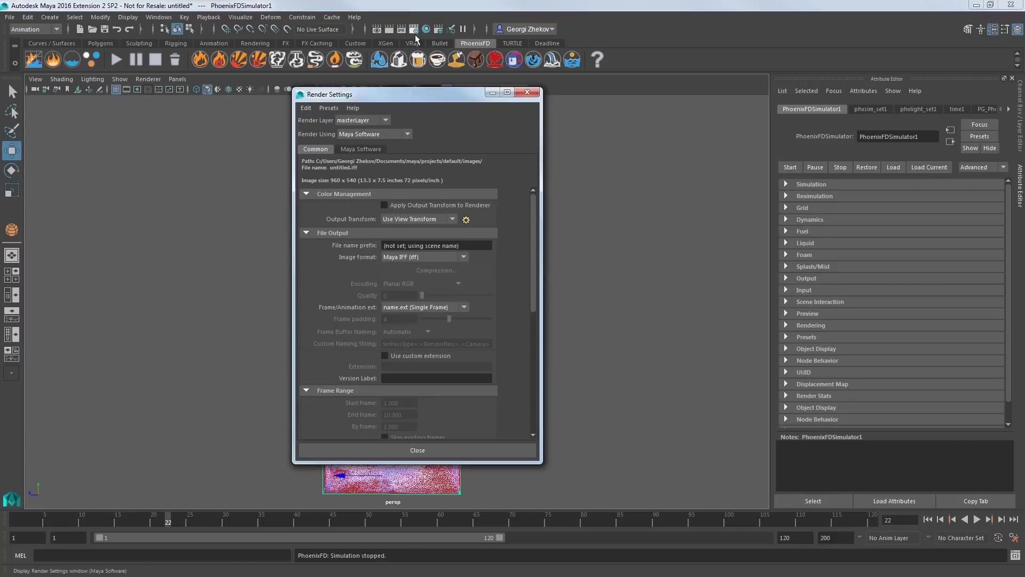
pyautogui.click(389, 134)
pyautogui.click(375, 177)
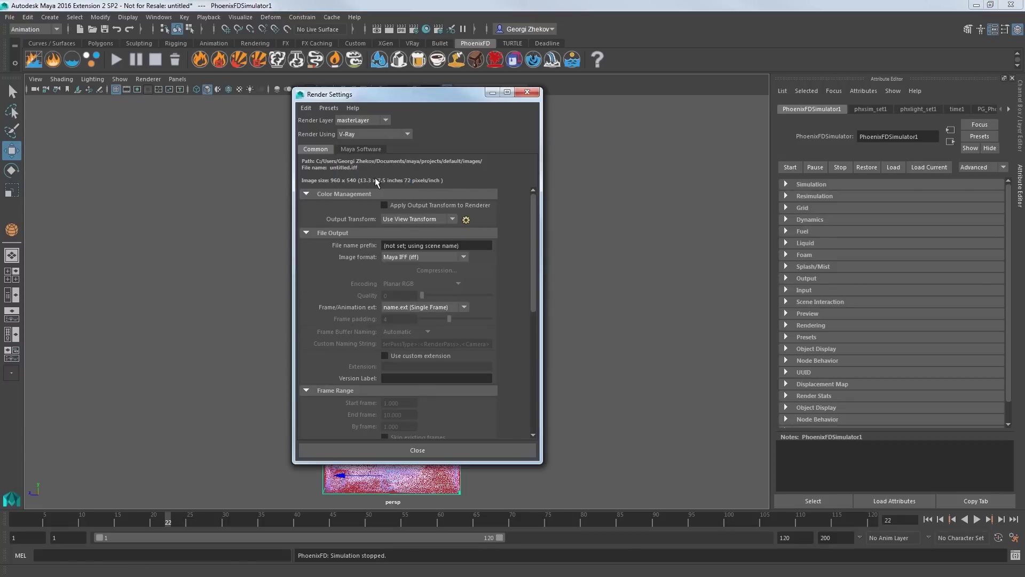
pyautogui.click(527, 92)
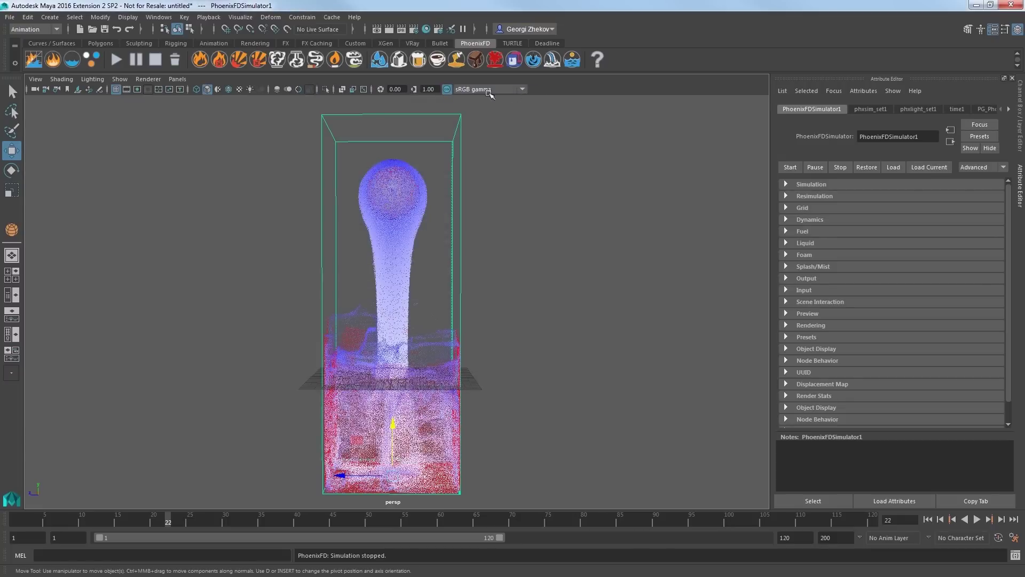
# Add a V-Ray dome light right of the container and render a test frame.
pyautogui.click(413, 43)
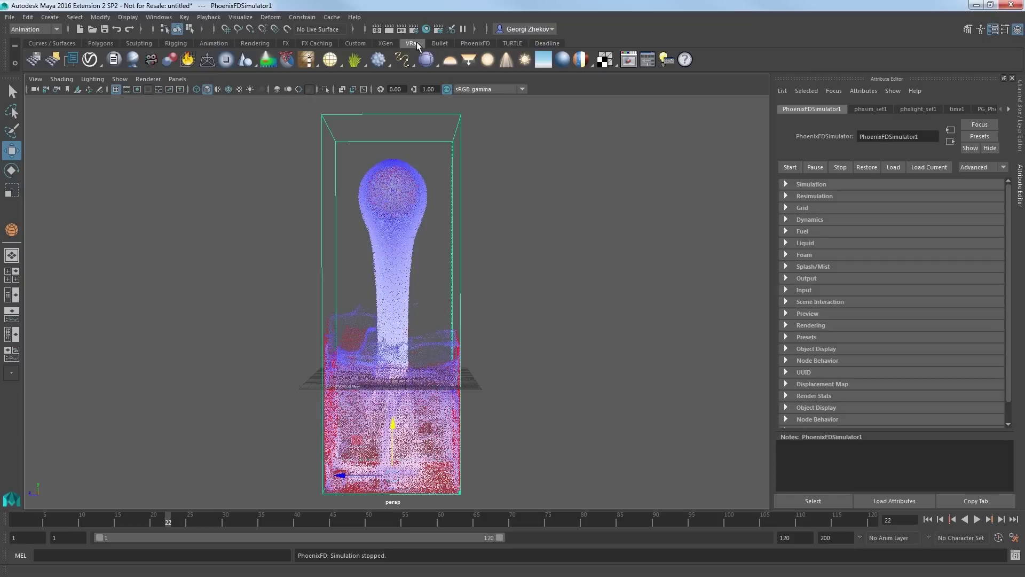
pyautogui.click(456, 61)
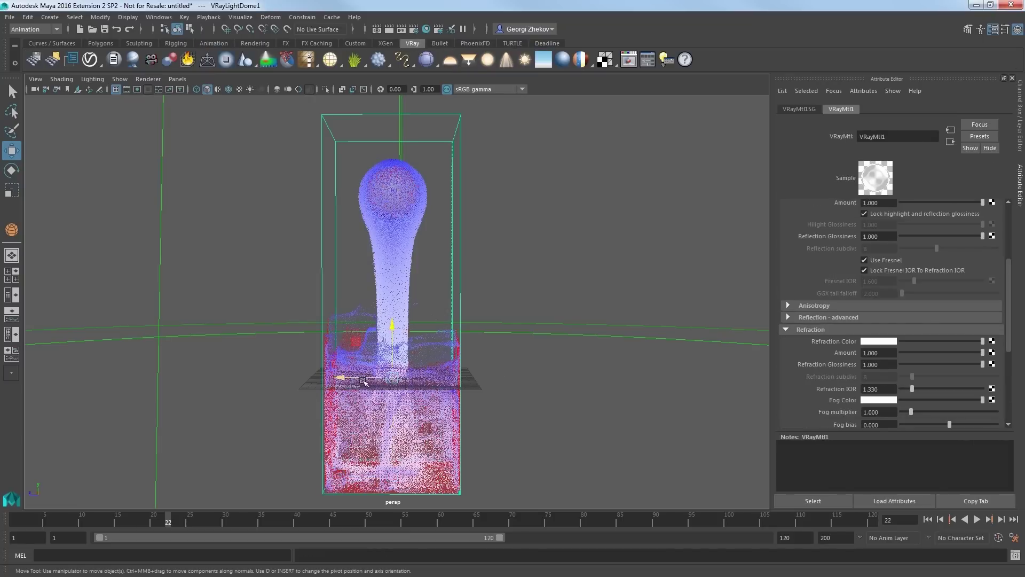
pyautogui.moveTo(471, 379); pyautogui.dragTo(516, 380)
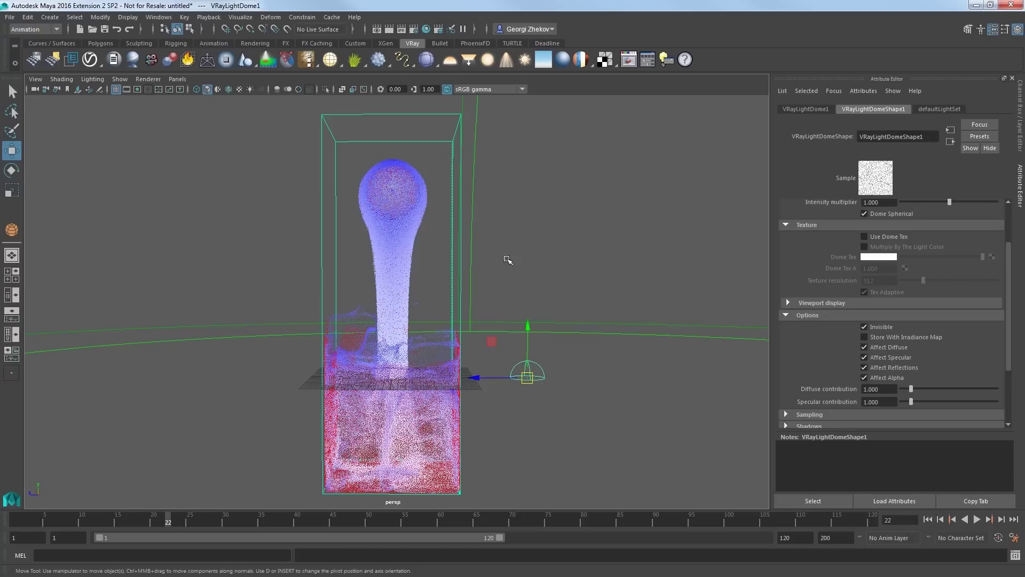
pyautogui.click(391, 30)
# Delete the Phoenix FD simulator along with its liquid.
pyautogui.click(283, 142)
pyautogui.moveTo(307, 164); pyautogui.dragTo(341, 188)
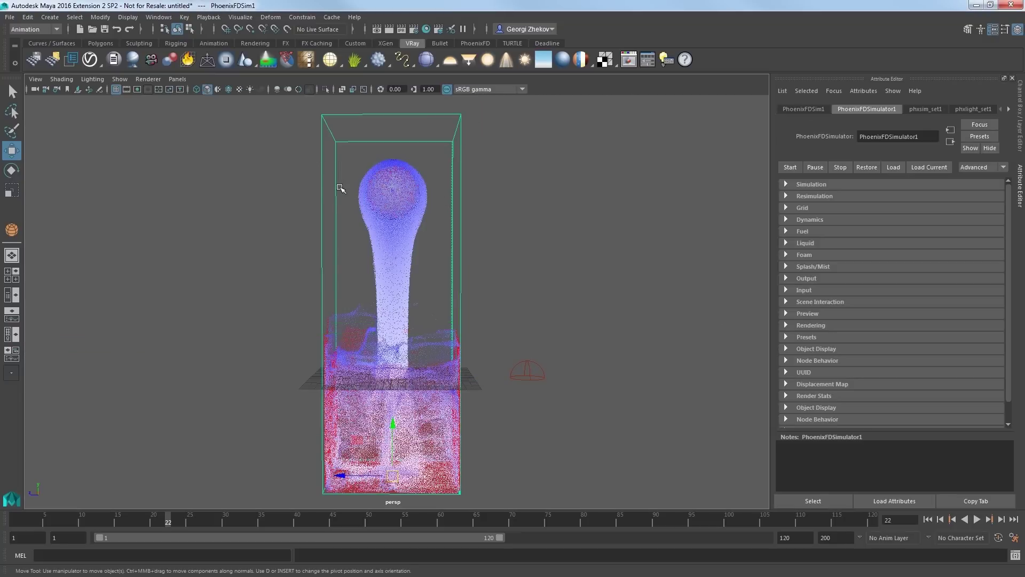
pyautogui.press('Delete')
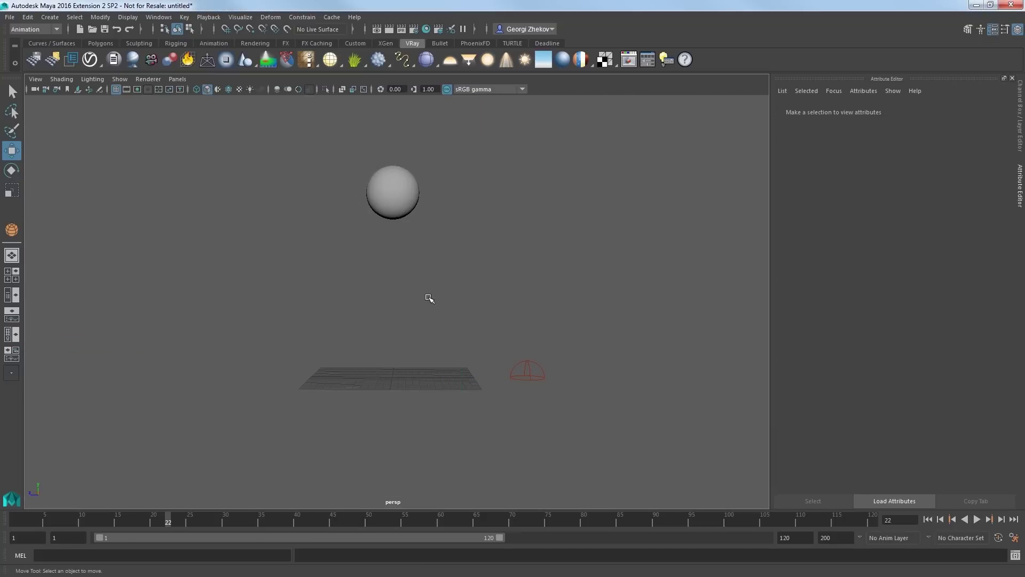
# Delete the Liquid source object.
pyautogui.scroll(-4, 412, 351)
pyautogui.moveTo(347, 422); pyautogui.dragTo(434, 474)
pyautogui.press('Delete')
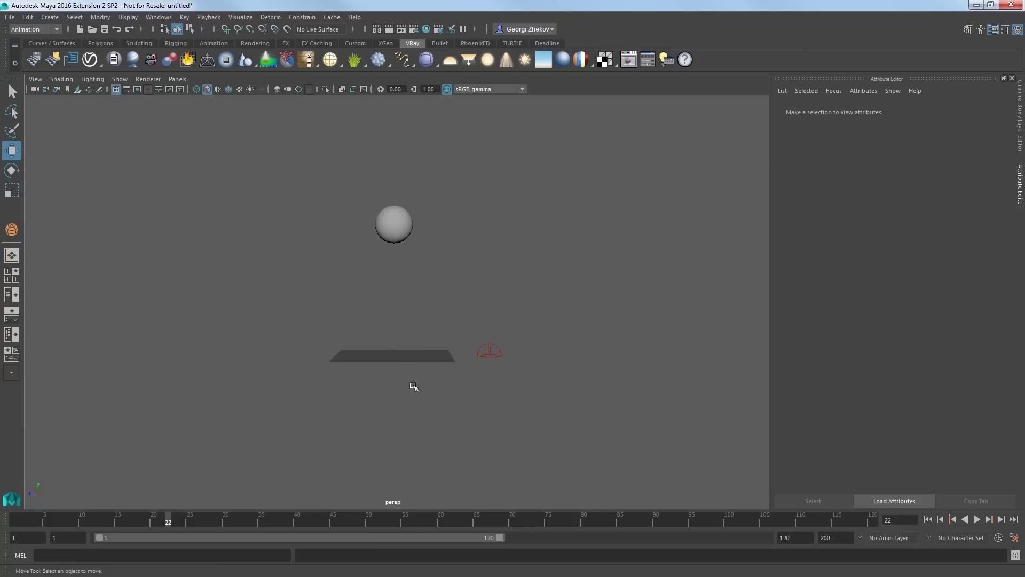
pyautogui.scroll(1, 412, 371)
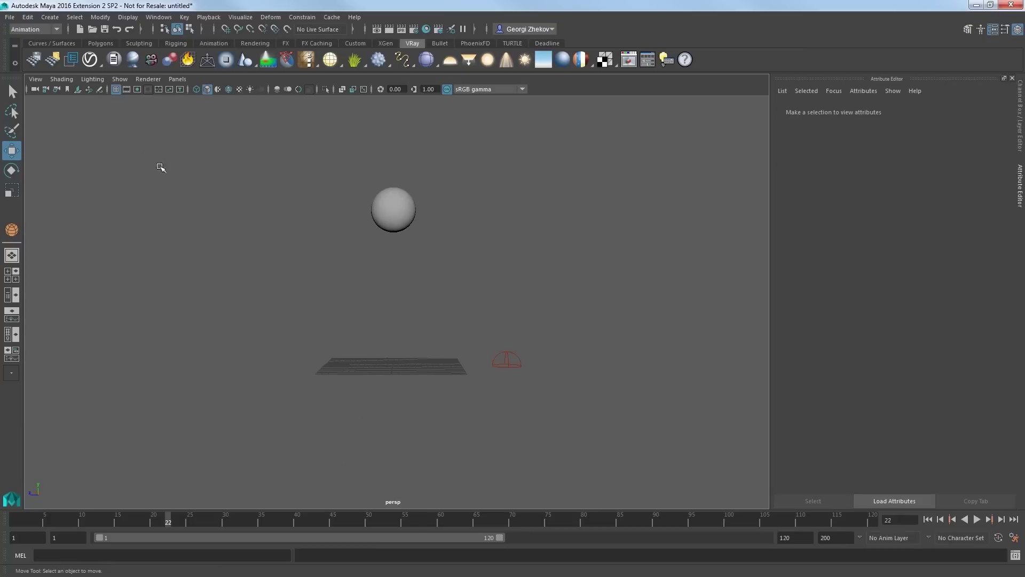
# Draw a new tall Phoenix FD simulator box over the plane.
pyautogui.click(470, 41)
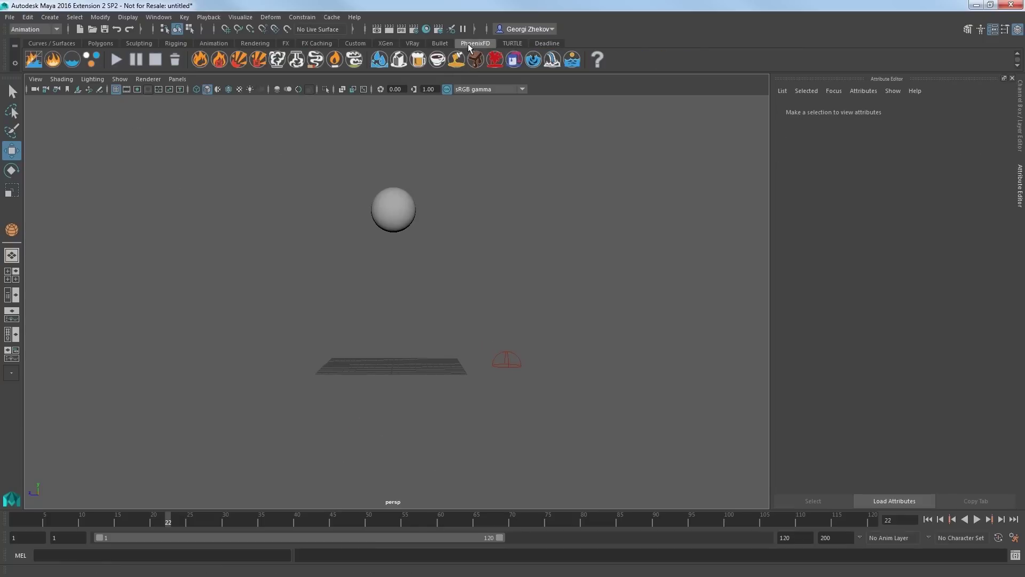
pyautogui.click(33, 59)
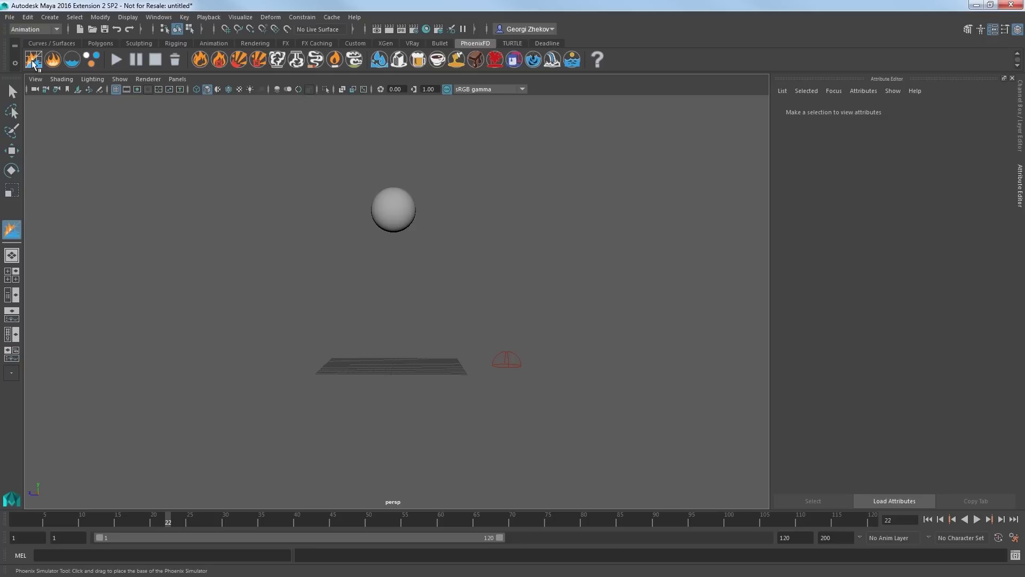
pyautogui.moveTo(334, 359)
pyautogui.keyDown('alt'); pyautogui.mouseDown()
pyautogui.moveTo(339, 382)
pyautogui.moveTo(348, 344)
pyautogui.mouseUp(); pyautogui.keyUp('alt')
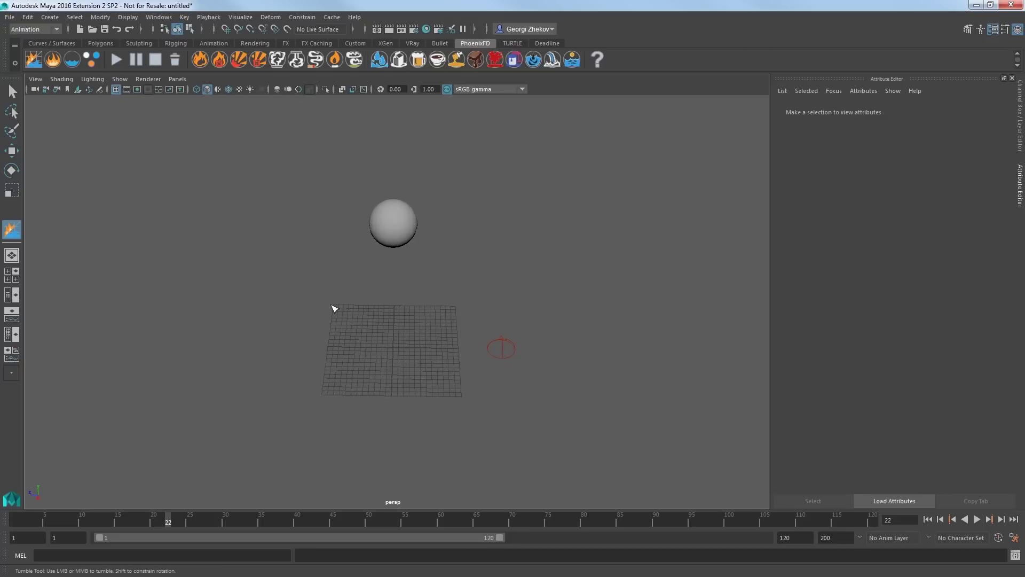
pyautogui.moveTo(333, 306); pyautogui.dragTo(492, 410)
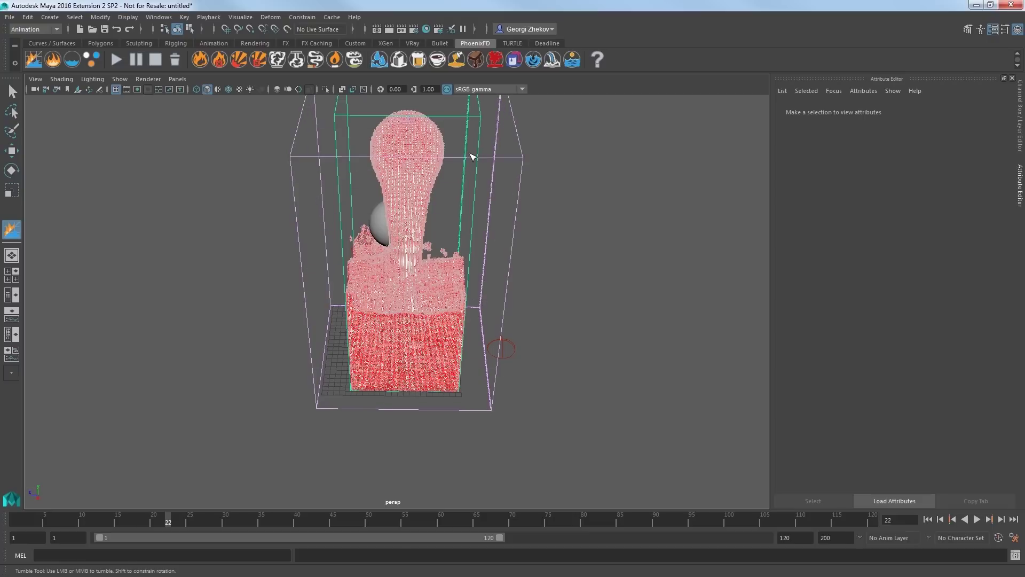
pyautogui.click(450, 157)
pyautogui.moveTo(489, 245)
pyautogui.keyDown('alt'); pyautogui.mouseDown()
pyautogui.moveTo(488, 226)
pyautogui.moveTo(485, 263)
pyautogui.mouseUp(); pyautogui.keyUp('alt')
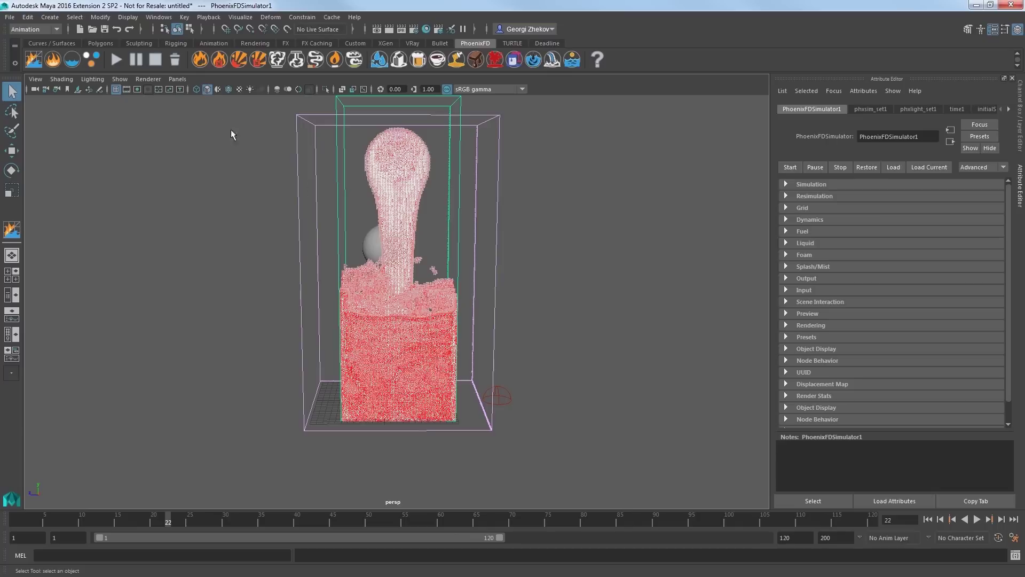
# Delete the simulator's cache, confirming with Yes.
pyautogui.click(179, 60)
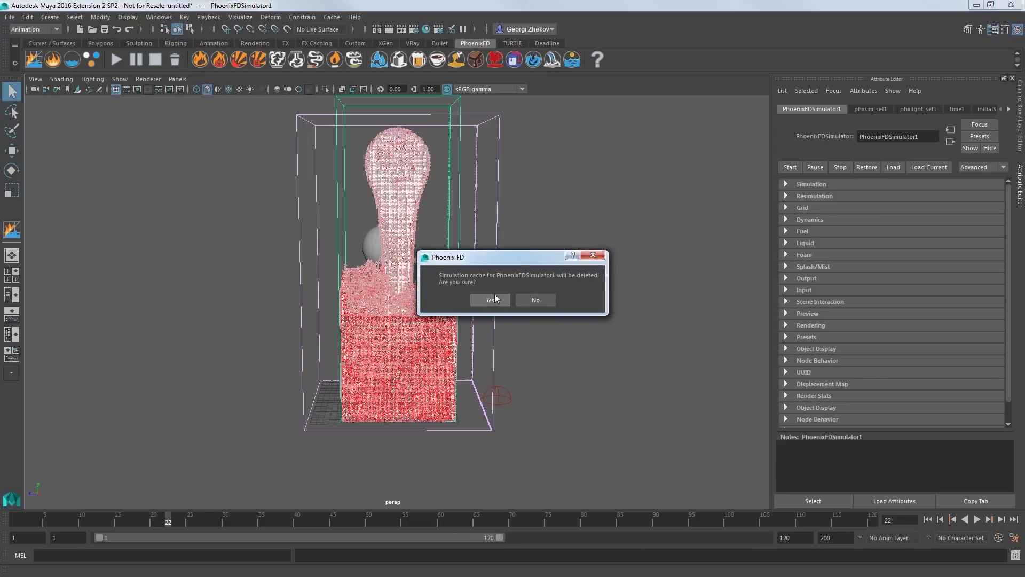
pyautogui.click(494, 299)
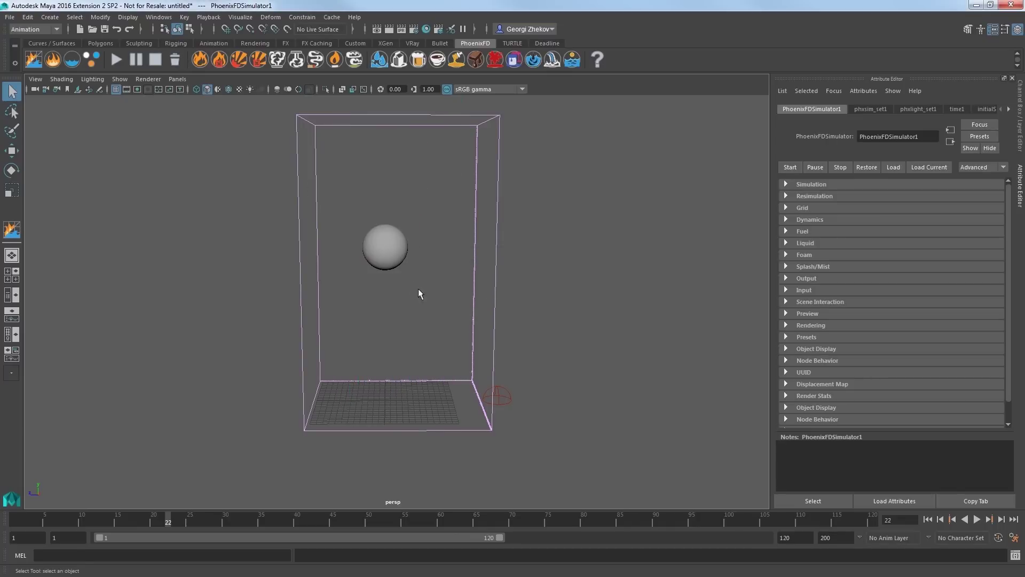
pyautogui.keyDown('alt'); pyautogui.moveTo(477, 296); pyautogui.dragTo(430, 336); pyautogui.keyUp('alt')
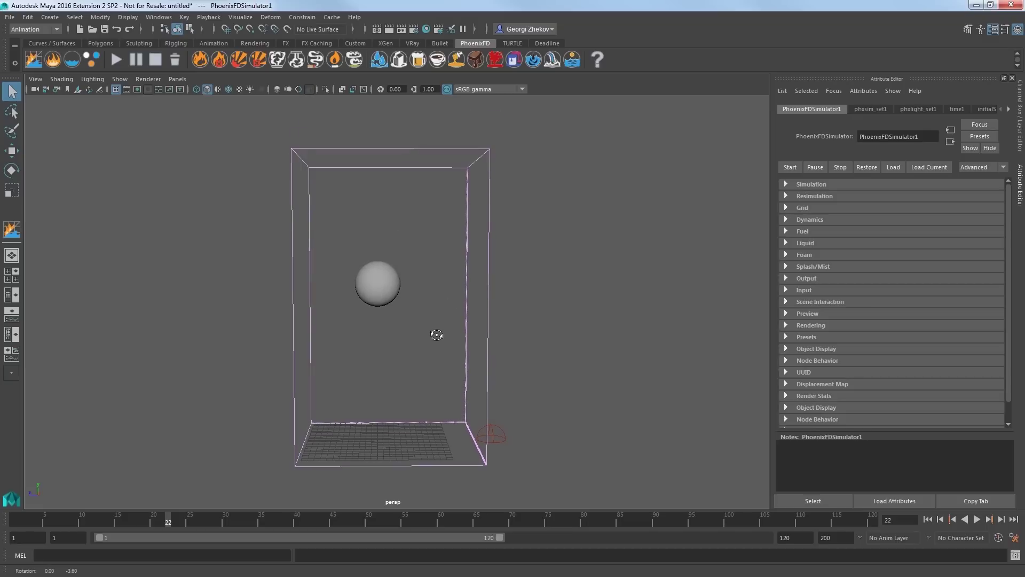
# Move the sphere up near the top of the simulator and shift it sideways.
pyautogui.click(376, 281)
pyautogui.press('w')
pyautogui.moveTo(379, 249); pyautogui.dragTo(380, 147)
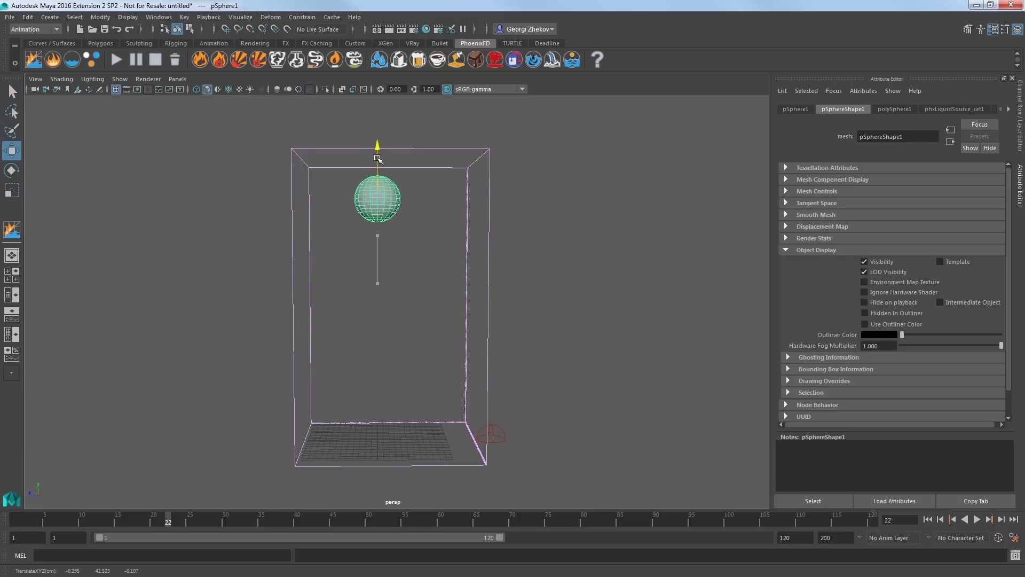
pyautogui.moveTo(327, 199); pyautogui.dragTo(341, 195)
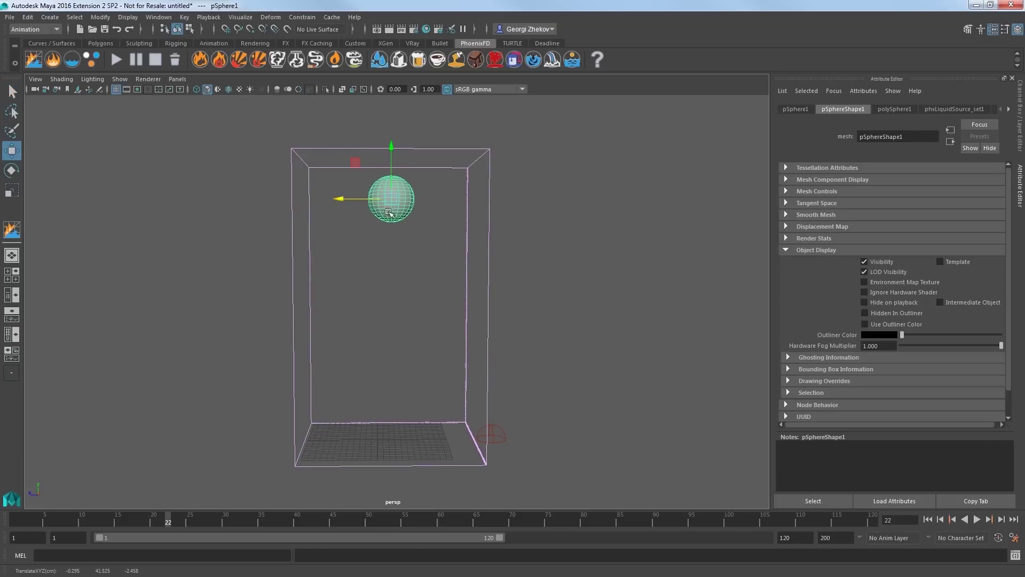
# Set the sphere's radius to 4.
pyautogui.click(885, 110)
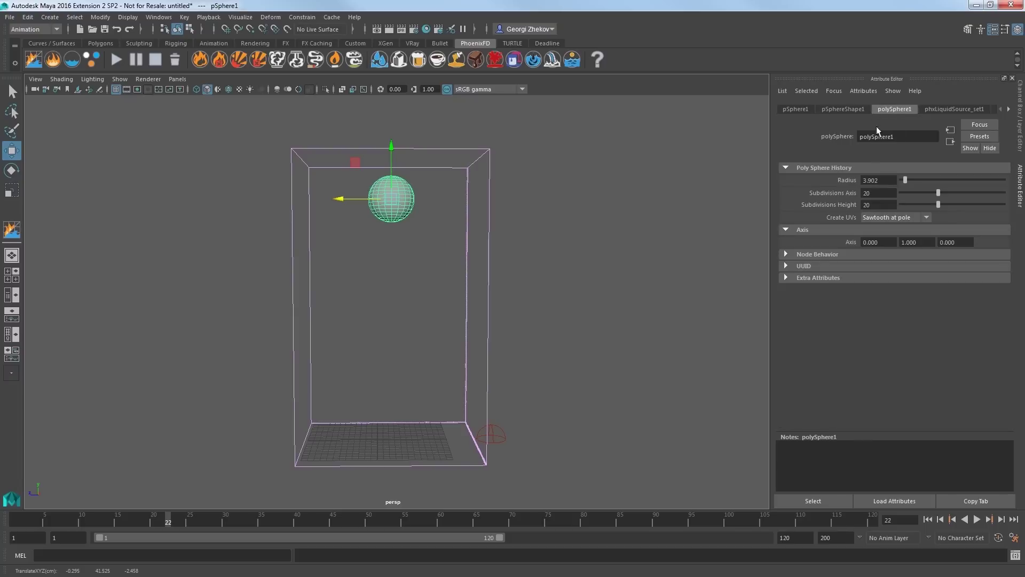
pyautogui.doubleClick(870, 181)
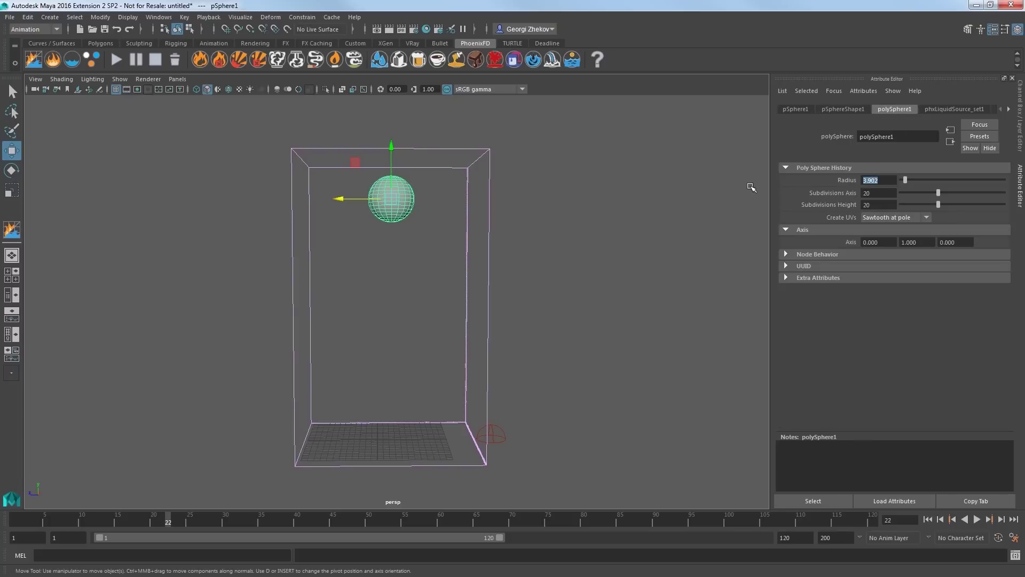
pyautogui.write('4')
pyautogui.press('Return')
# Keep the linear working unit at centimeter in Settings preferences and save them.
pyautogui.click(697, 288)
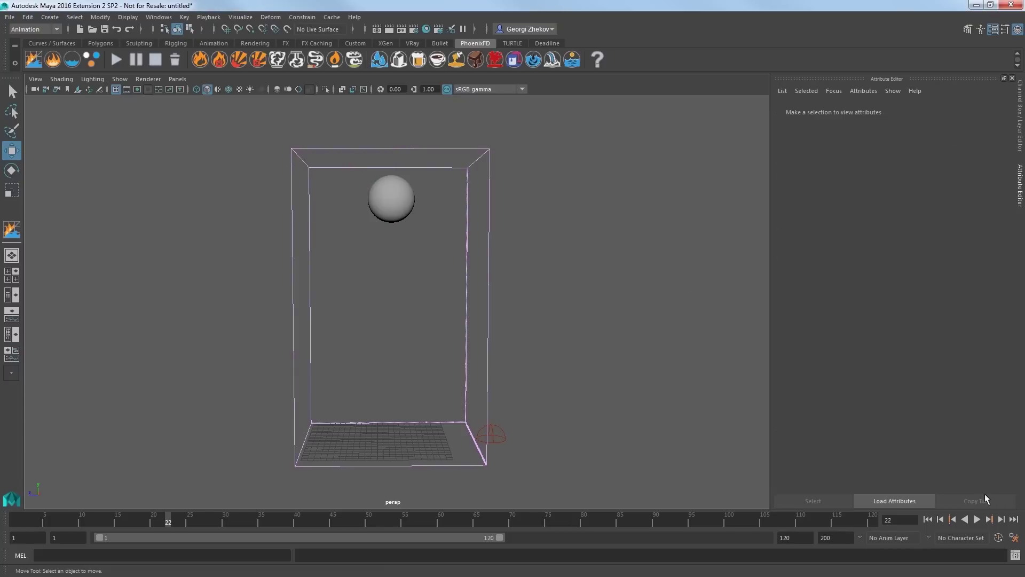
pyautogui.click(1013, 538)
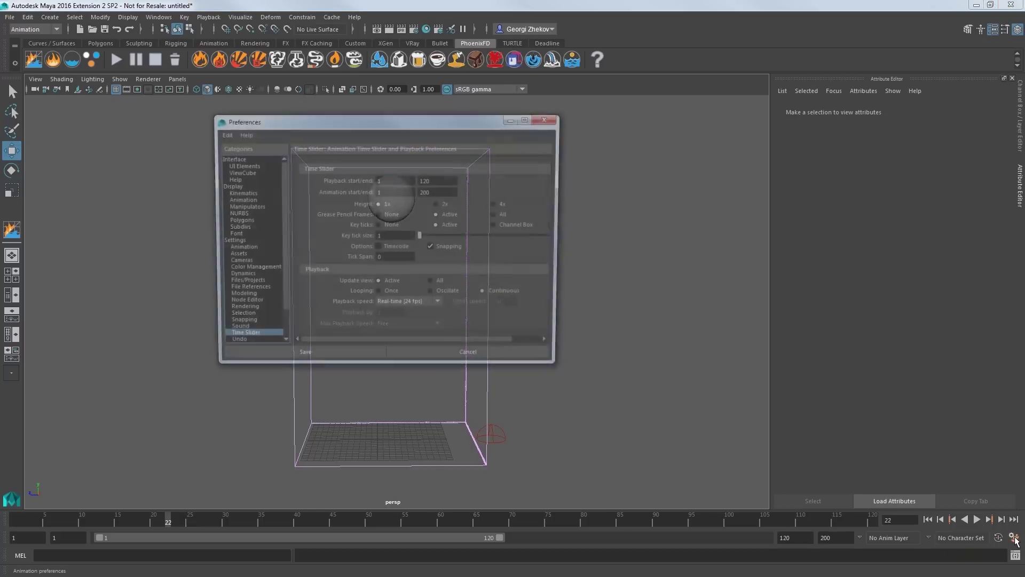
pyautogui.click(235, 243)
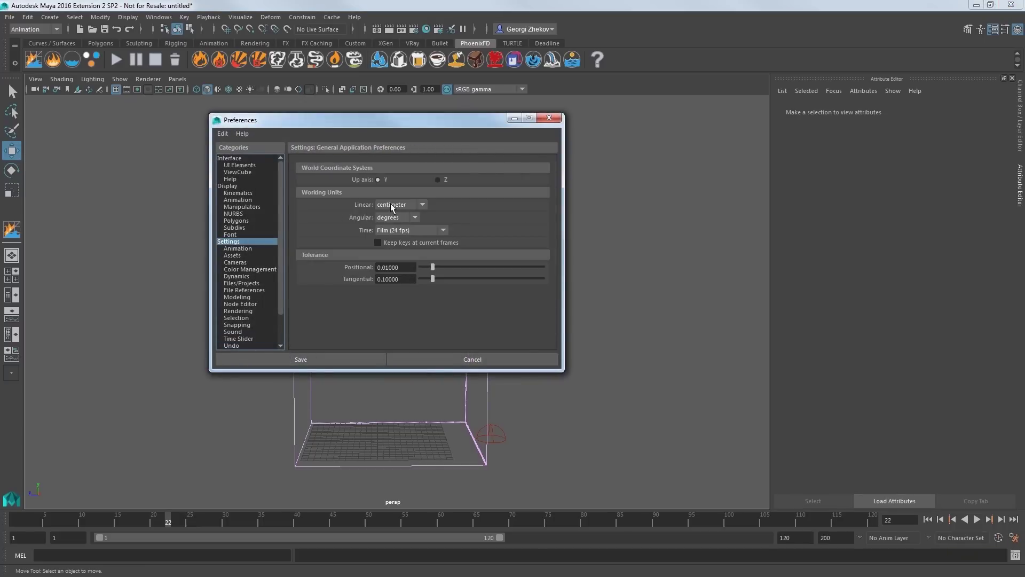
pyautogui.click(402, 204)
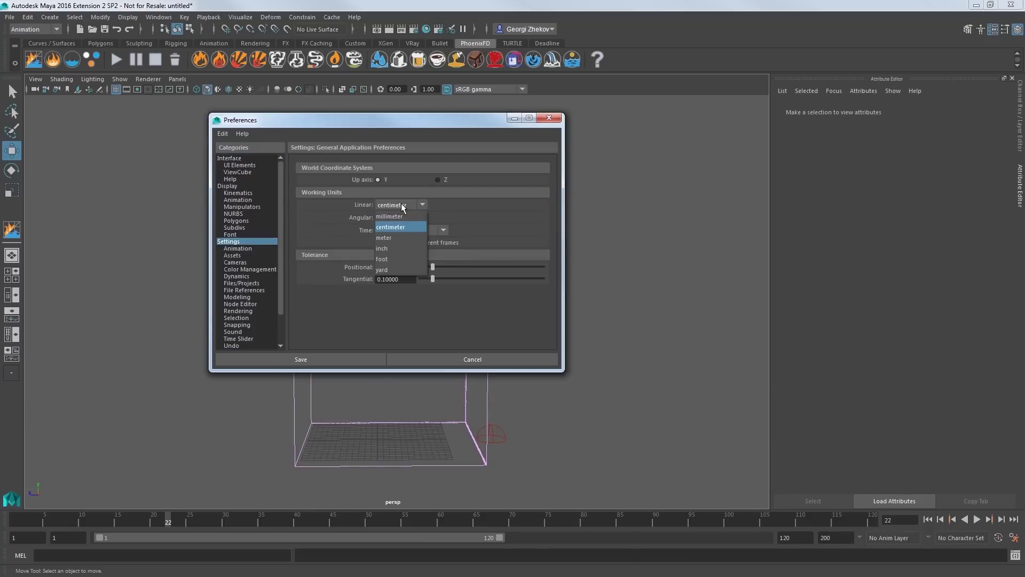
pyautogui.click(401, 204)
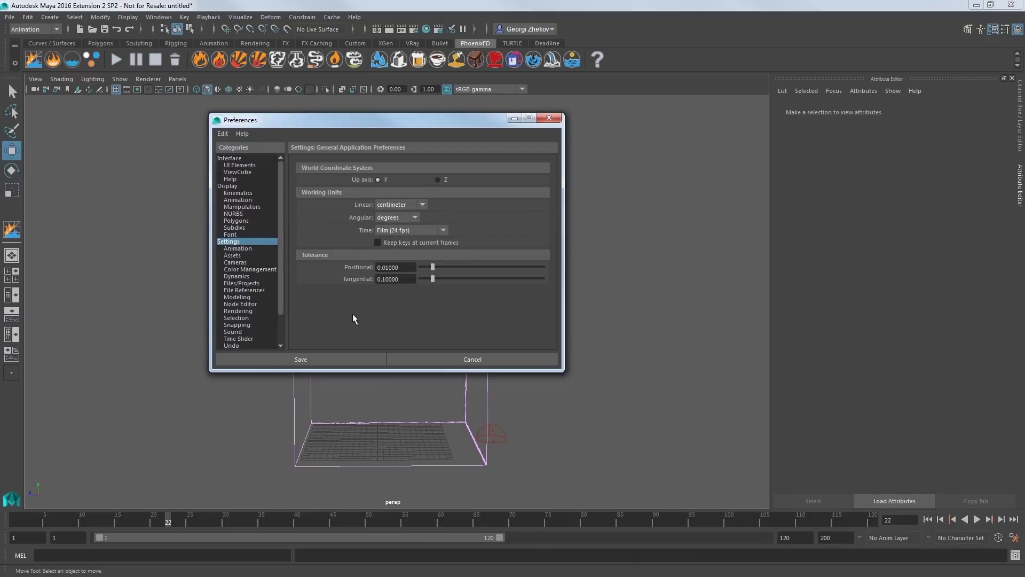
pyautogui.click(332, 357)
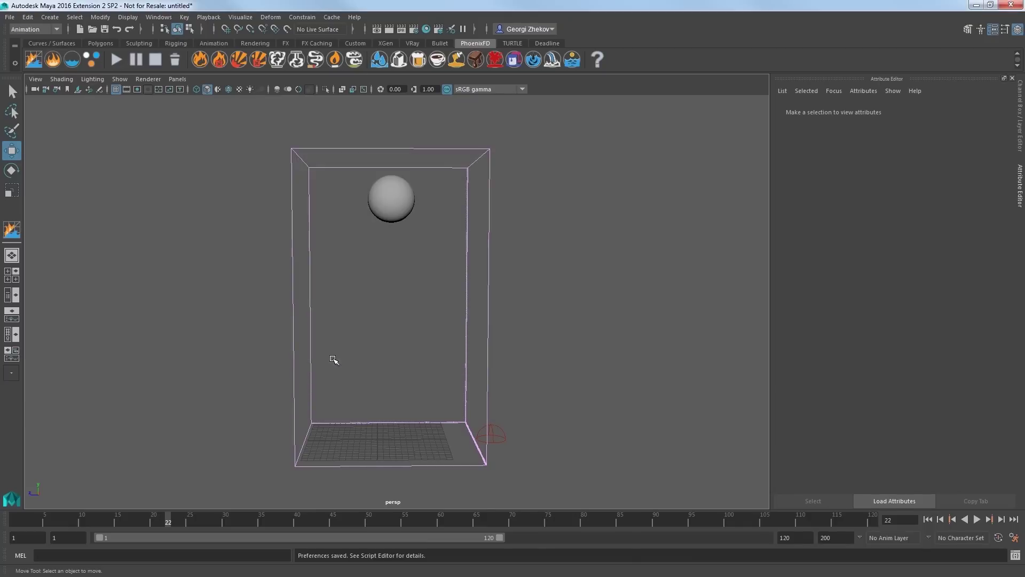
# Try simulator Grid Units Scale values 0.1 and 100, then settle on 5.
pyautogui.moveTo(280, 135); pyautogui.dragTo(315, 173)
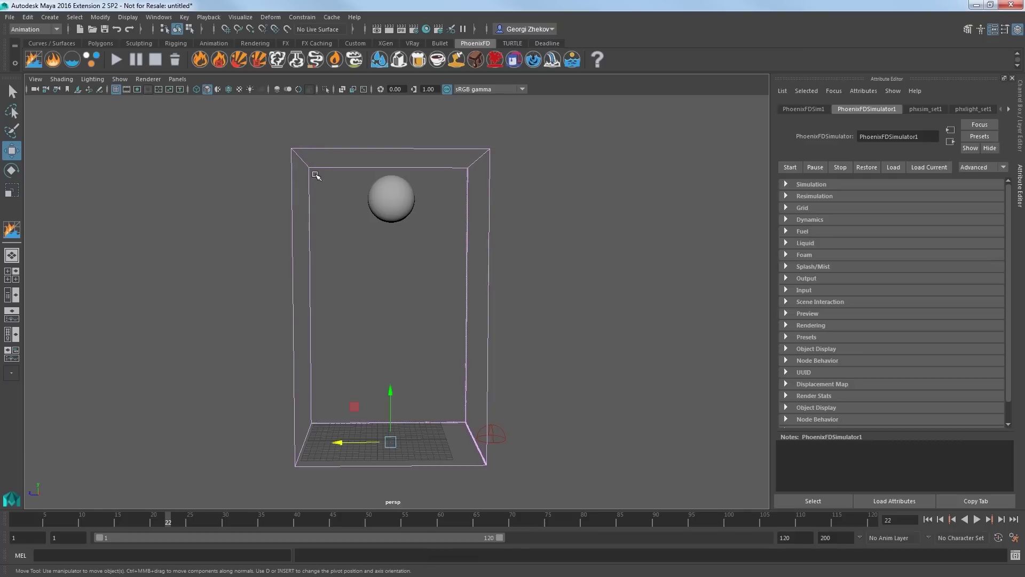
pyautogui.click(808, 207)
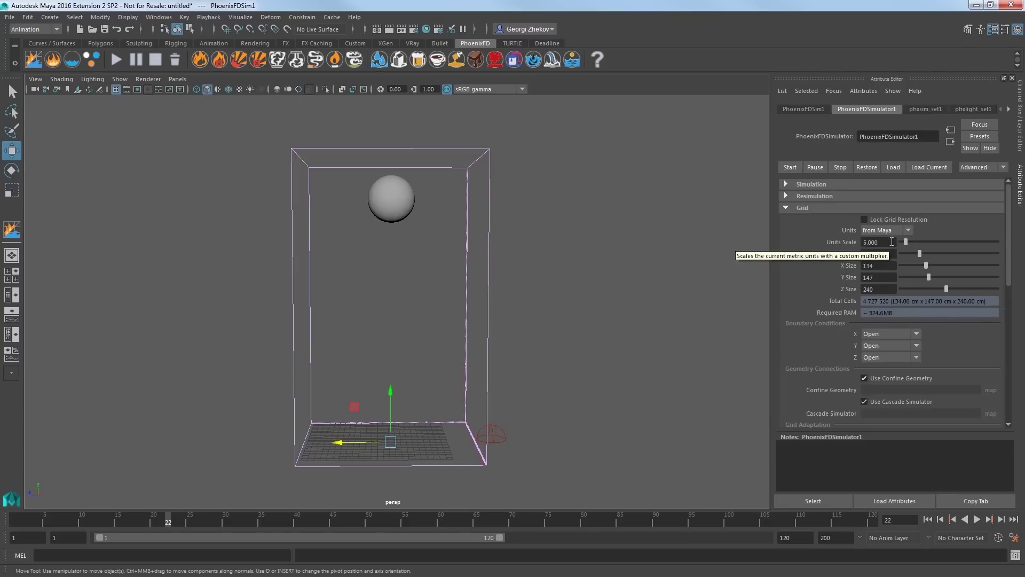
pyautogui.moveTo(891, 241); pyautogui.dragTo(849, 245)
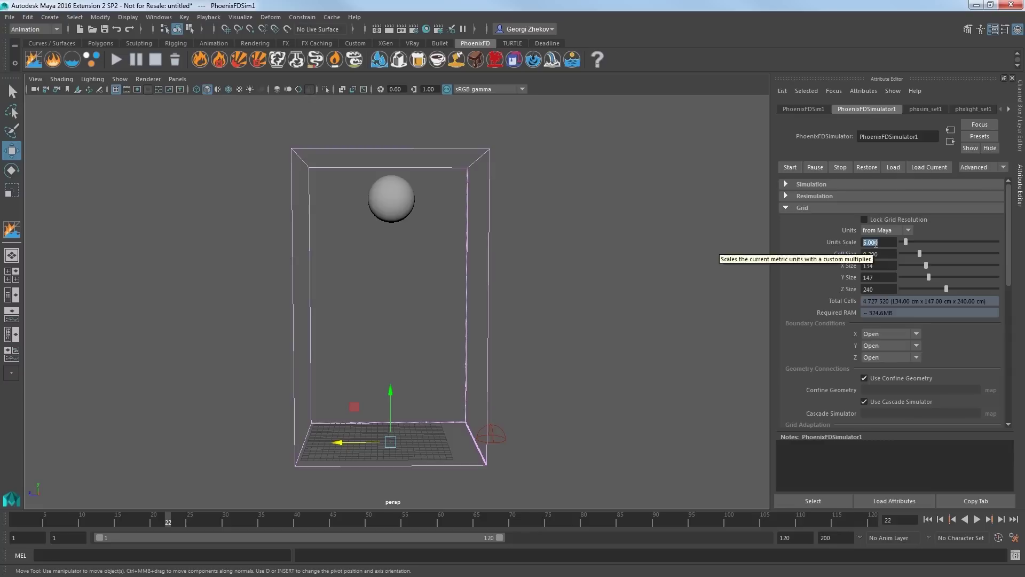
pyautogui.write('0.1')
pyautogui.press('Return')
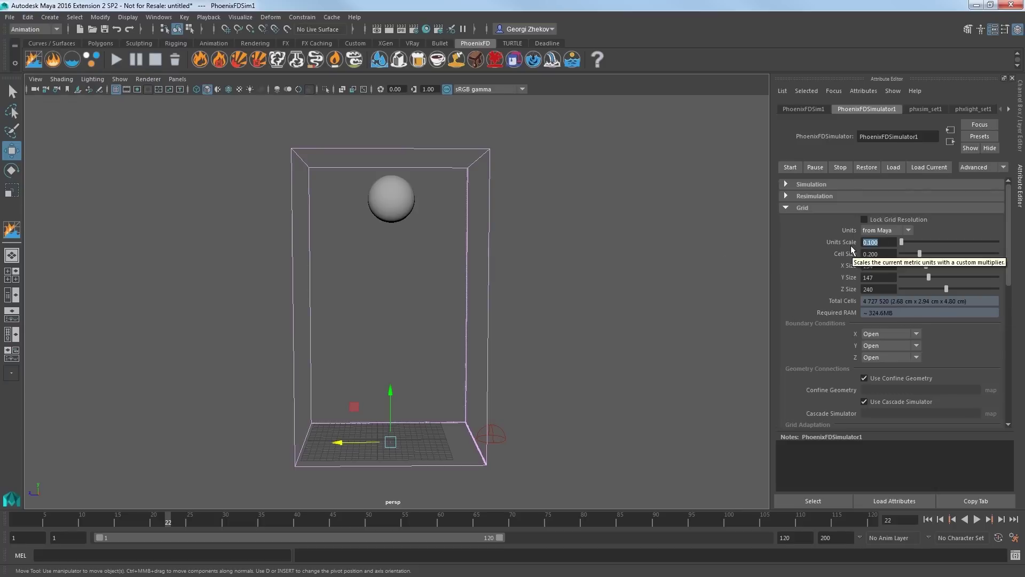
pyautogui.write('100')
pyautogui.press('Return')
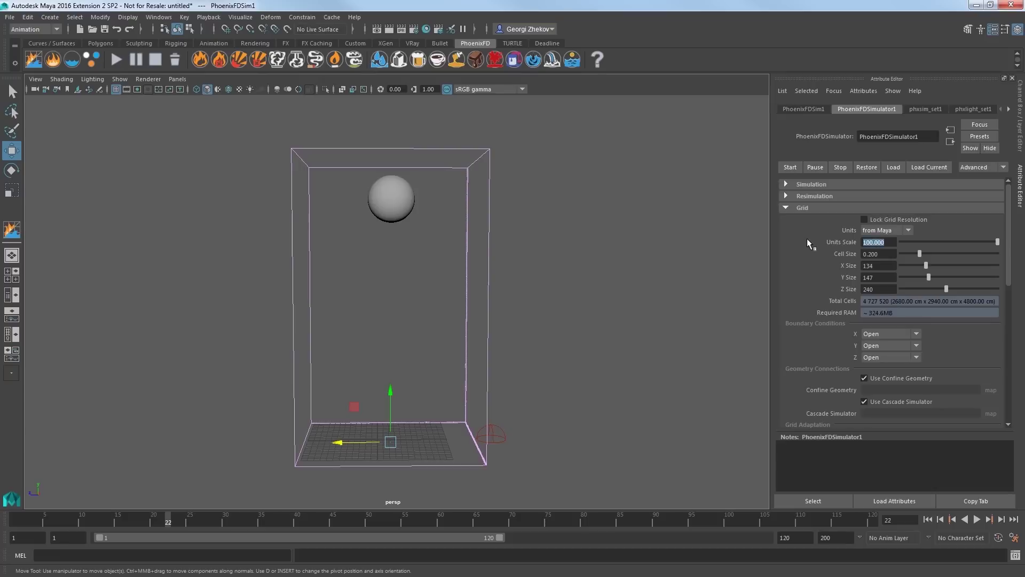
pyautogui.write('5')
pyautogui.press('Return')
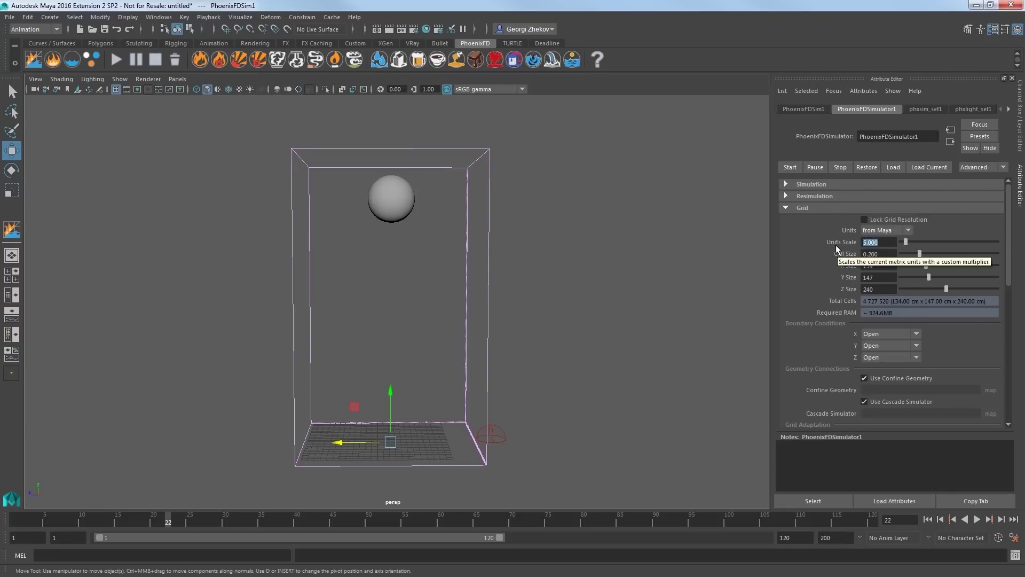
# Place a Phoenix Liquid source and add the sphere as its emitting object.
pyautogui.click(71, 60)
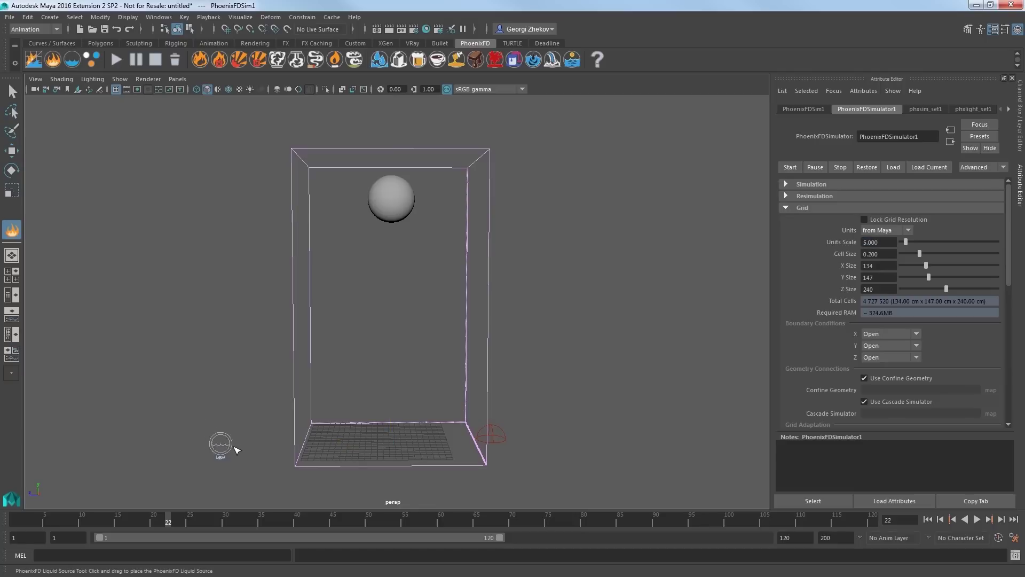
pyautogui.moveTo(235, 451); pyautogui.dragTo(234, 449)
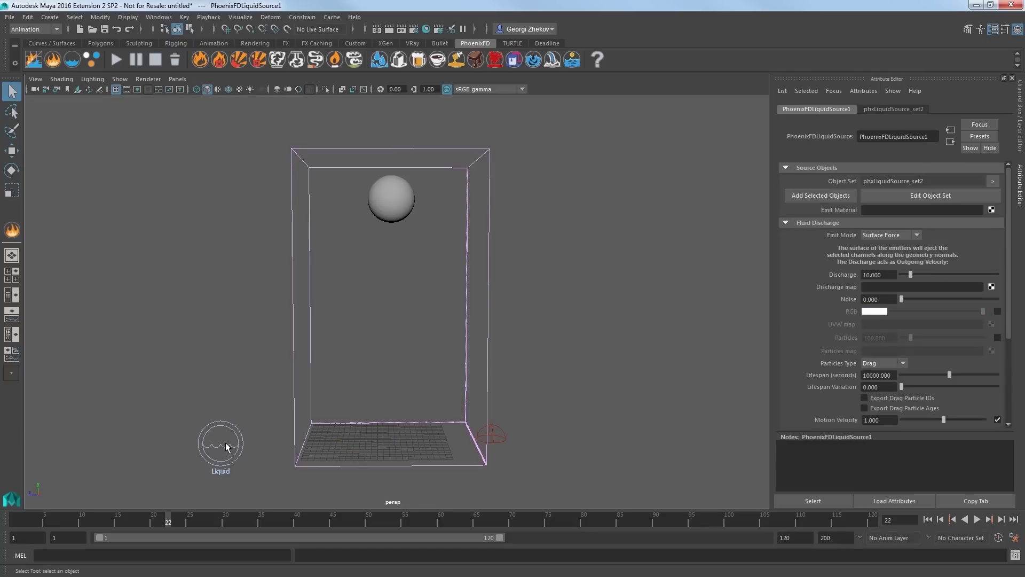
pyautogui.click(387, 199)
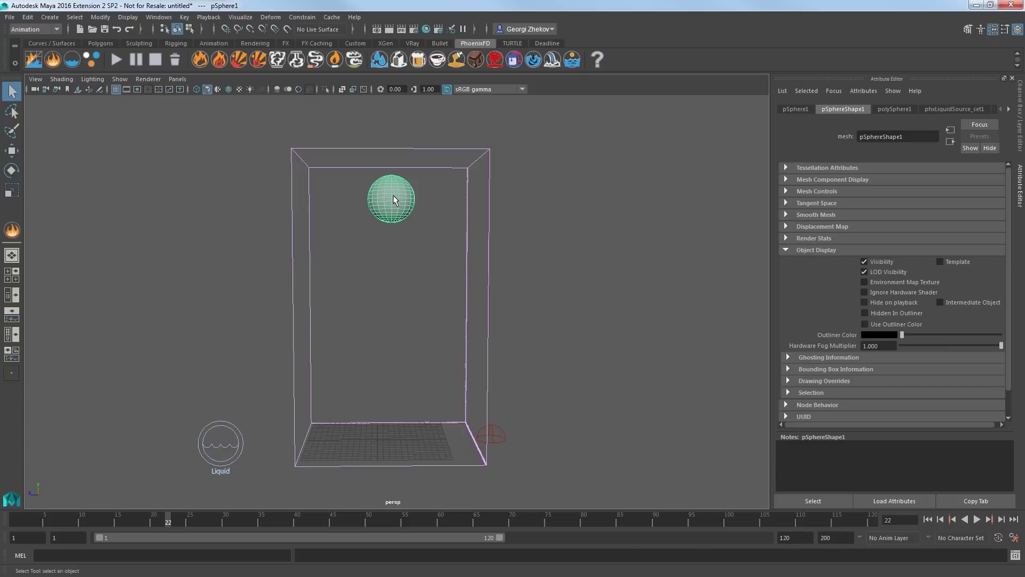
pyautogui.moveTo(231, 449); pyautogui.dragTo(222, 442)
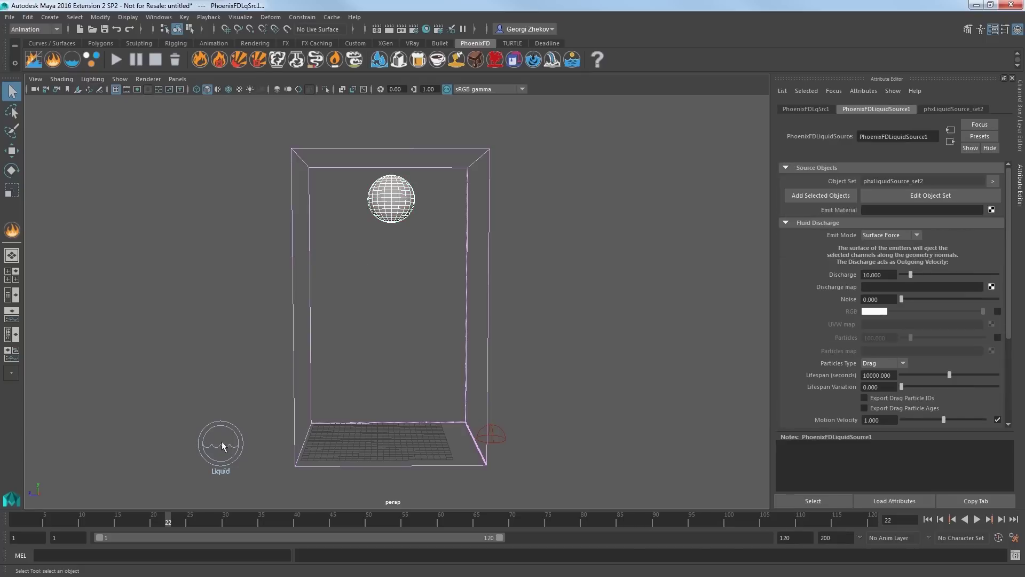
pyautogui.click(807, 200)
# Check the Liquid source and sphere, then select the Phoenix simulator.
pyautogui.click(188, 381)
pyautogui.click(232, 458)
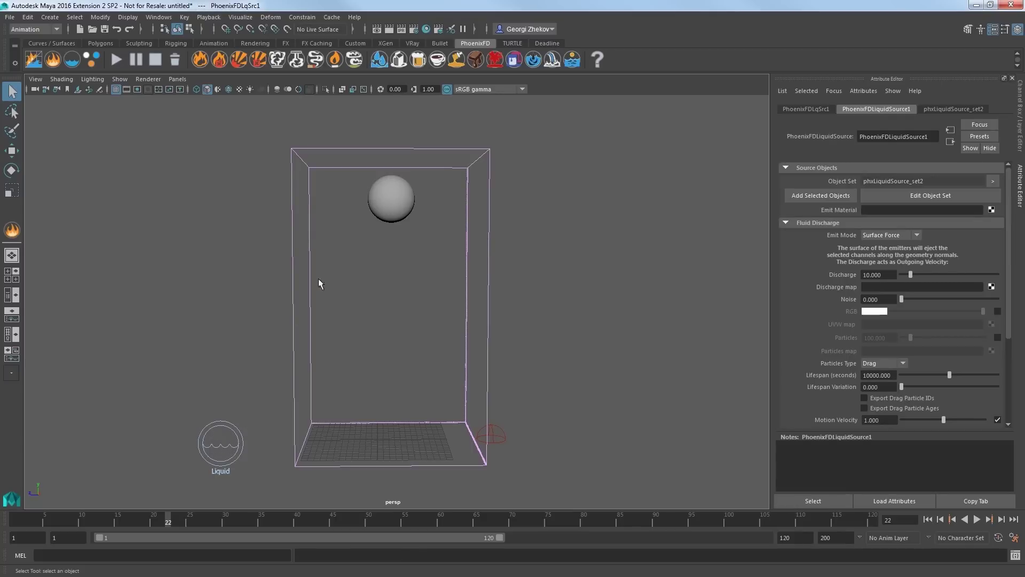
pyautogui.click(389, 203)
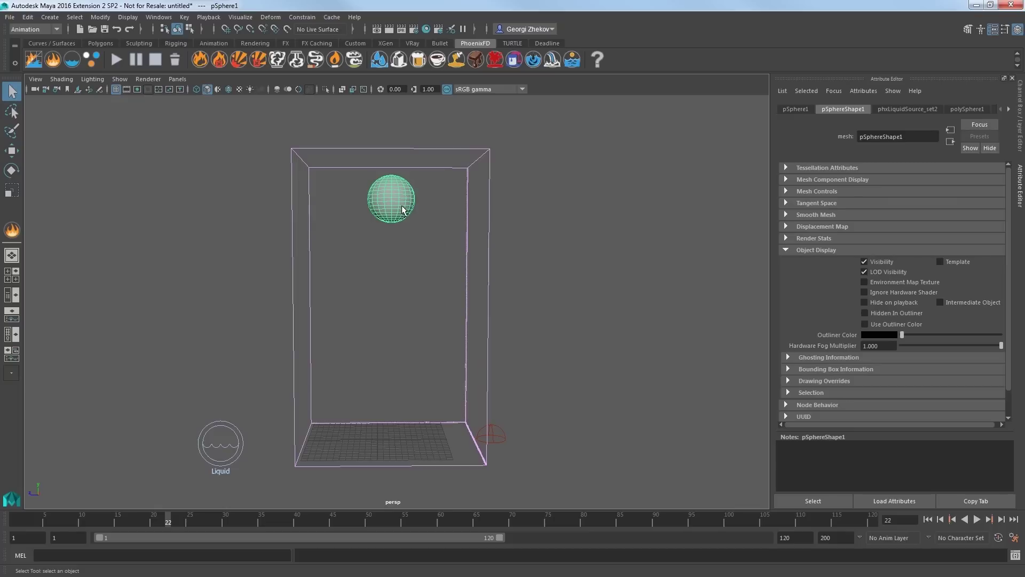
pyautogui.click(291, 149)
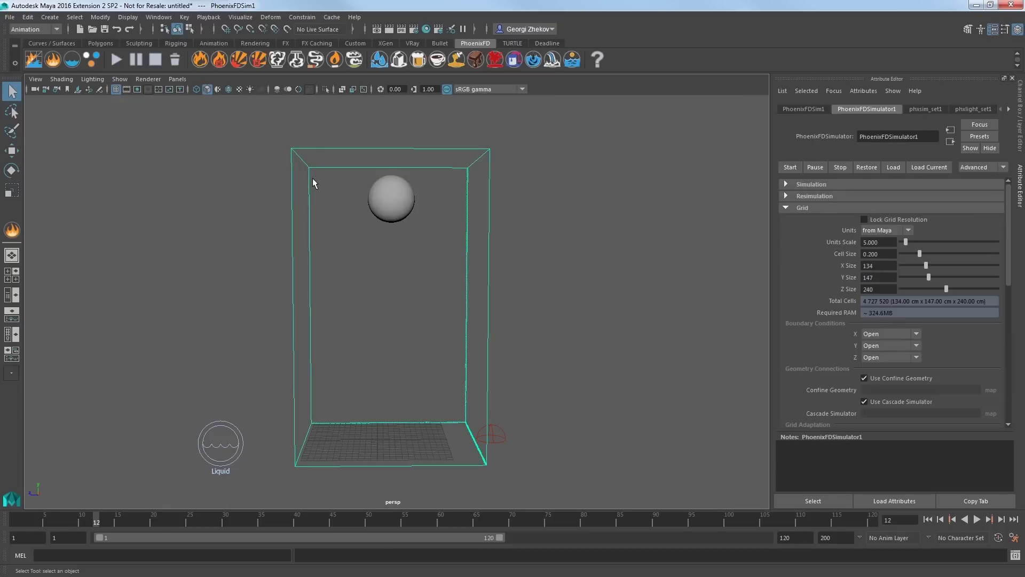
# Enable Liquid on the simulator and run the simulation to around frame 20.
pyautogui.click(801, 208)
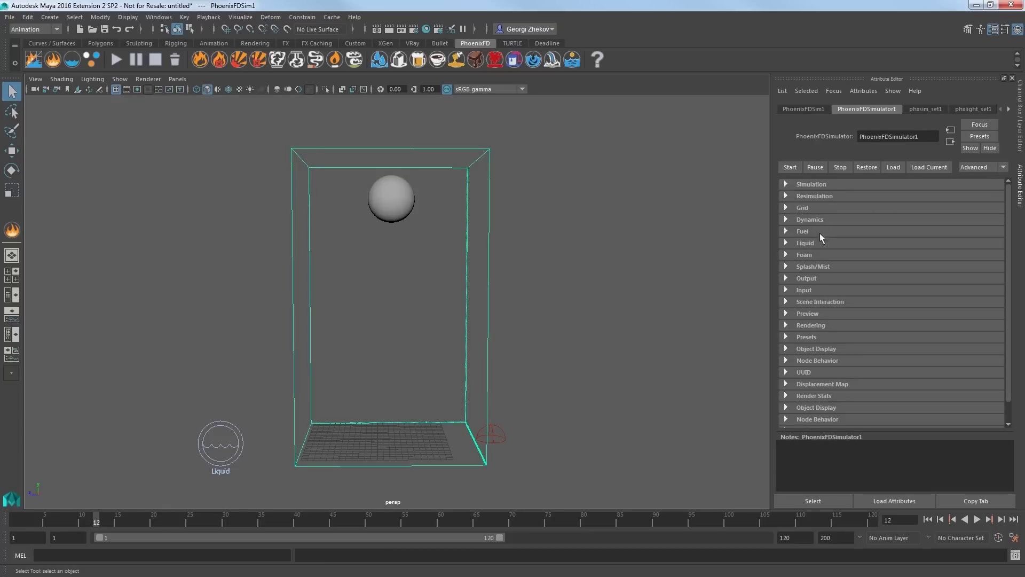
pyautogui.click(810, 243)
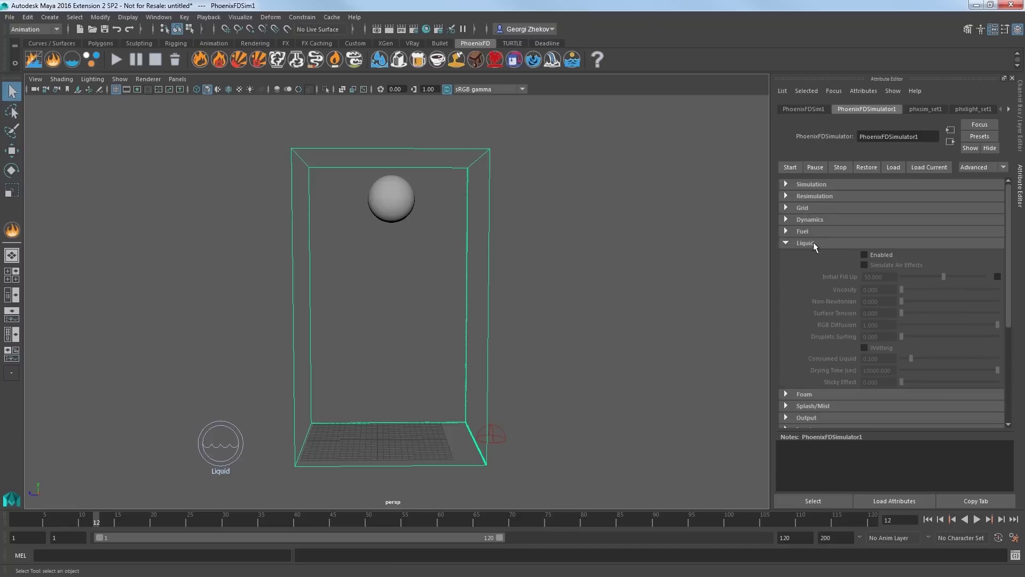
pyautogui.click(872, 256)
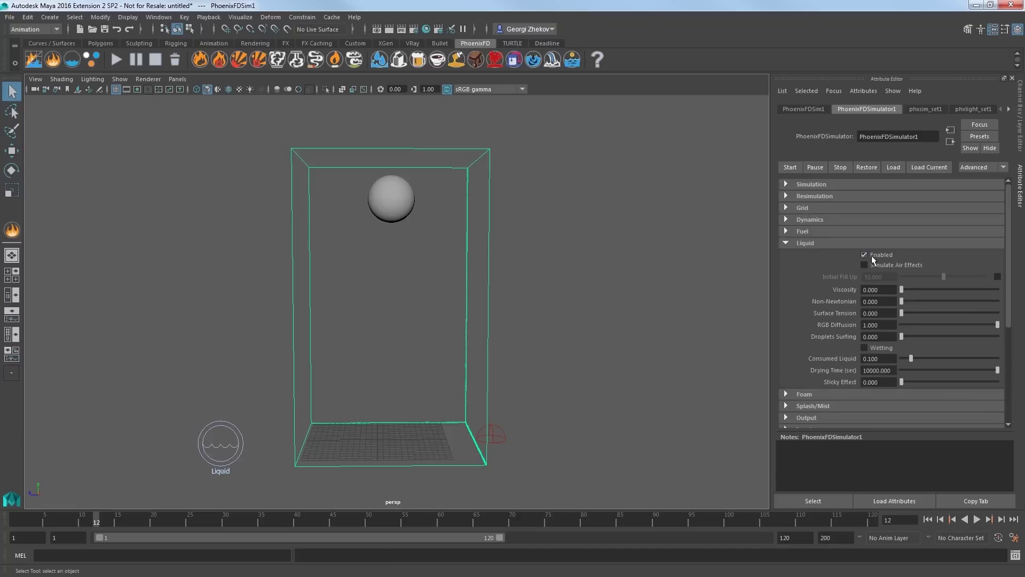
pyautogui.click(829, 246)
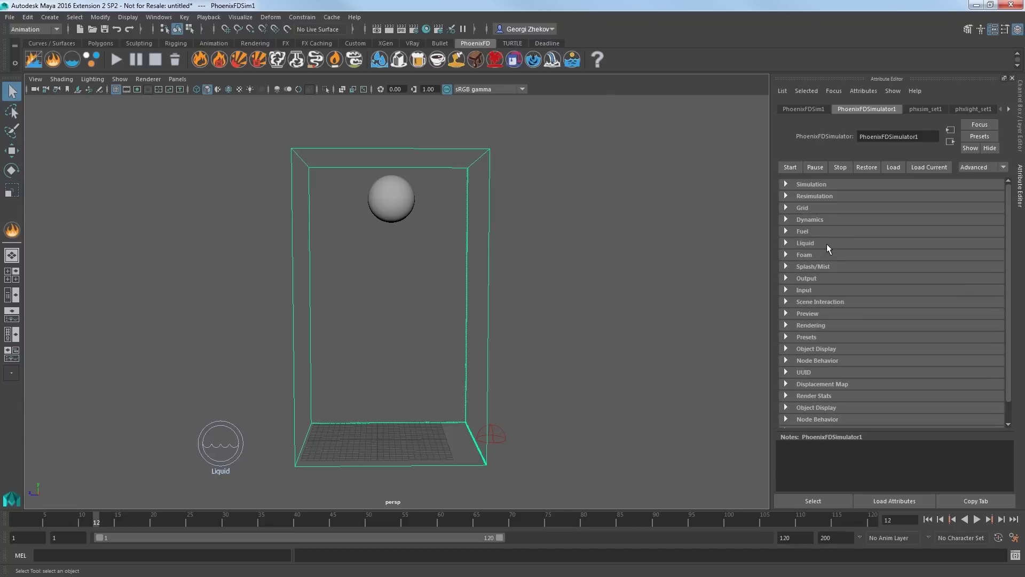
pyautogui.click(117, 60)
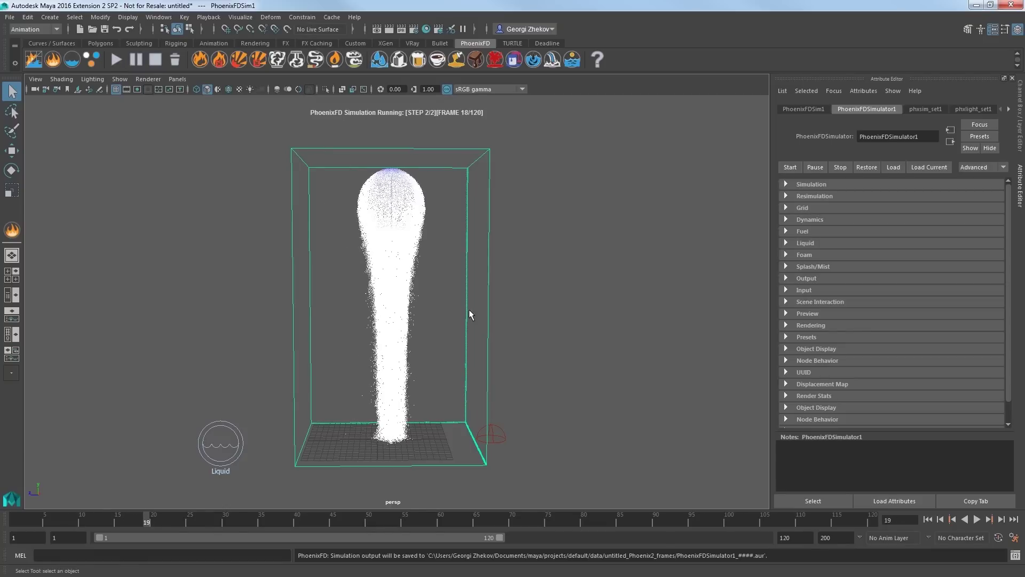
pyautogui.moveTo(460, 302); pyautogui.dragTo(467, 307)
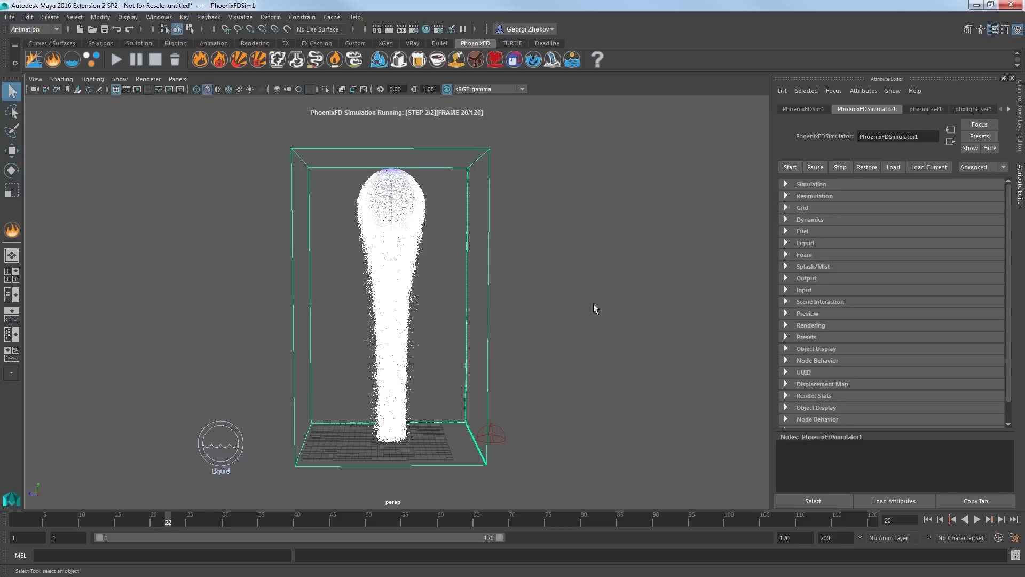
# Raise the liquid Particle Preview White Speed to about 729 so particles fade blue to white.
pyautogui.click(797, 313)
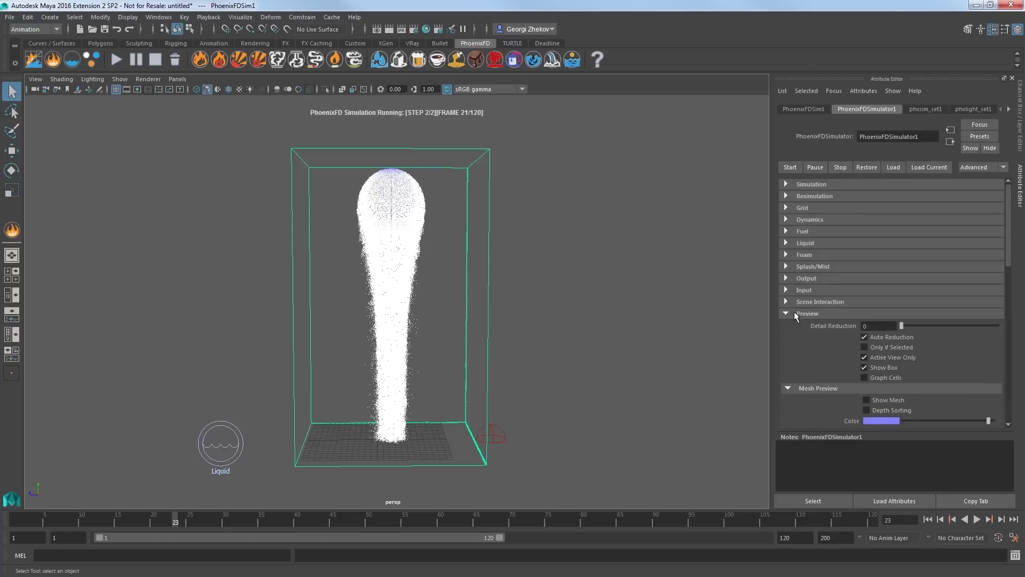
pyautogui.scroll(-5, 800, 330)
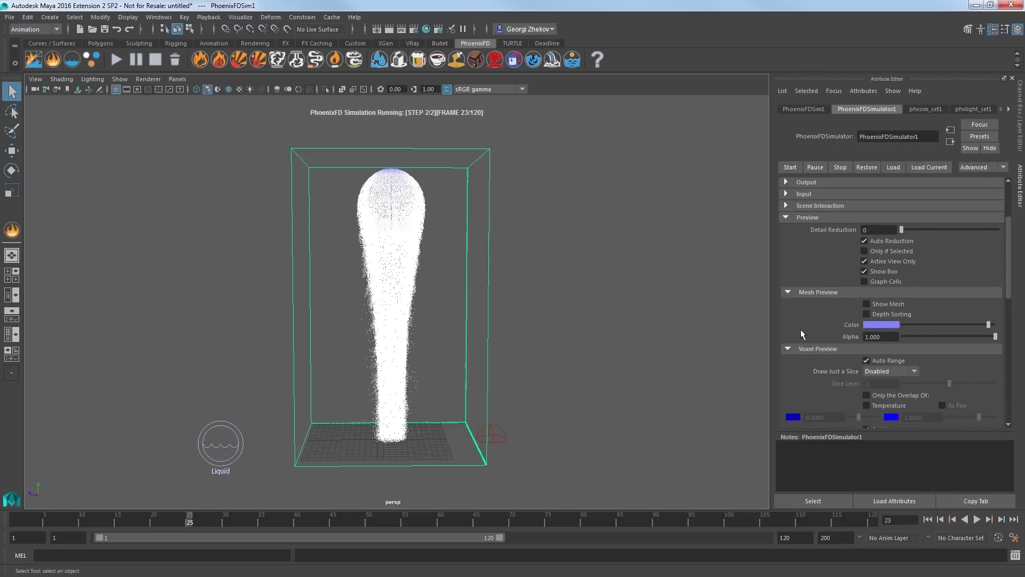
pyautogui.scroll(-6, 800, 329)
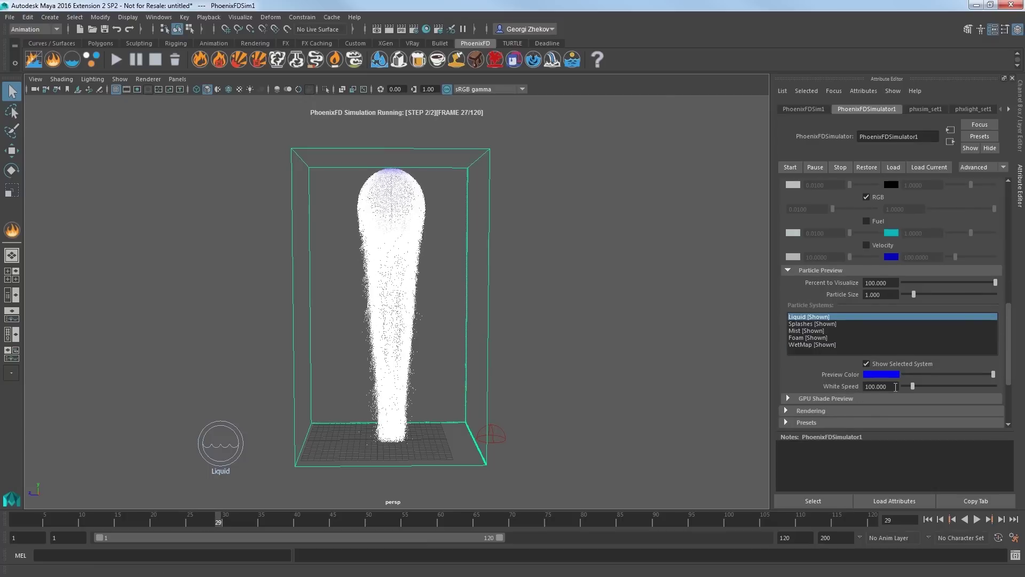
pyautogui.moveTo(913, 385); pyautogui.dragTo(966, 378)
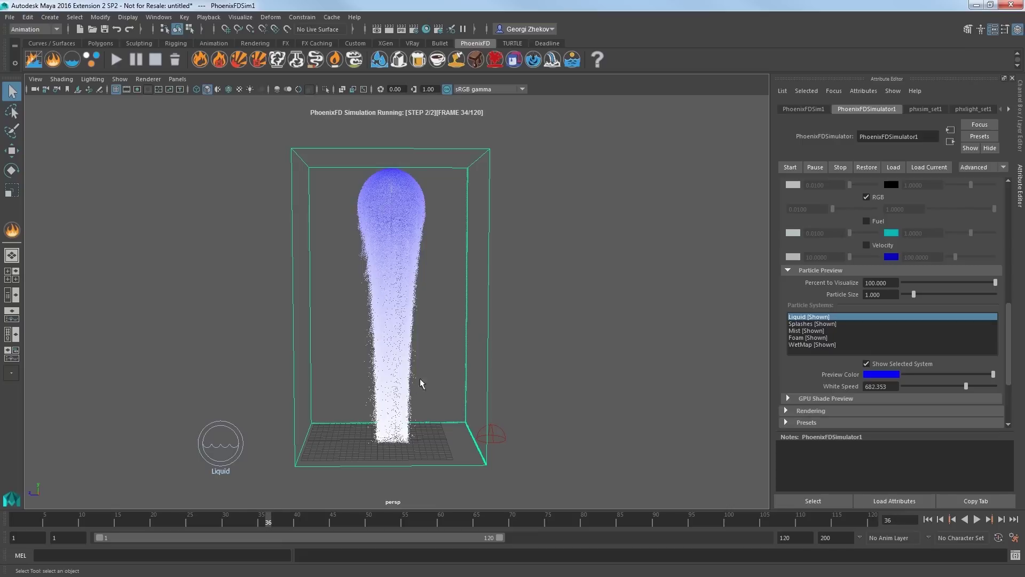
pyautogui.moveTo(966, 386); pyautogui.dragTo(970, 386)
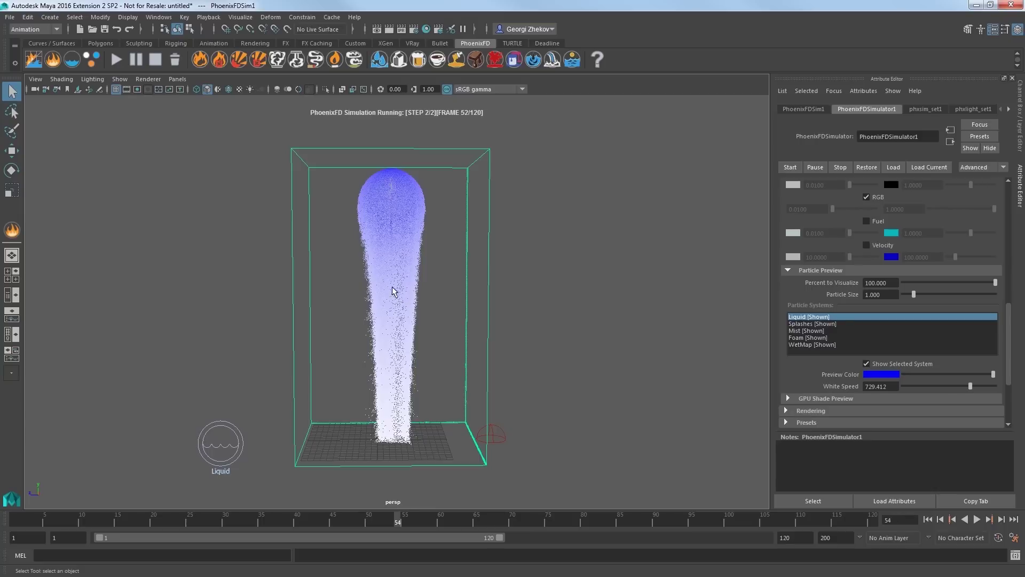
# Enter 12 for the simulator's Dynamics Steps Per Frame.
pyautogui.scroll(5, 1013, 273)
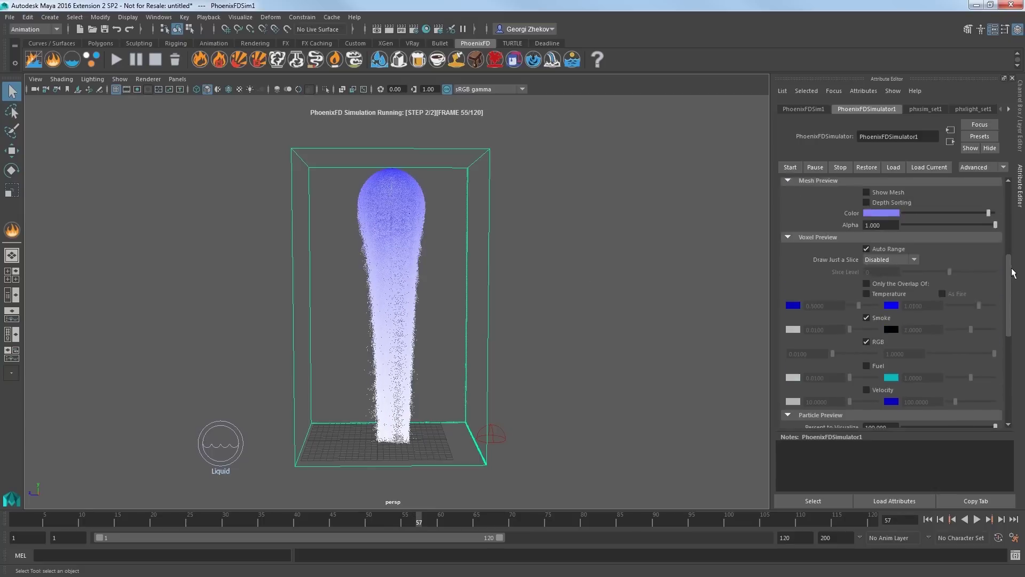
pyautogui.scroll(10, 1013, 273)
pyautogui.click(817, 219)
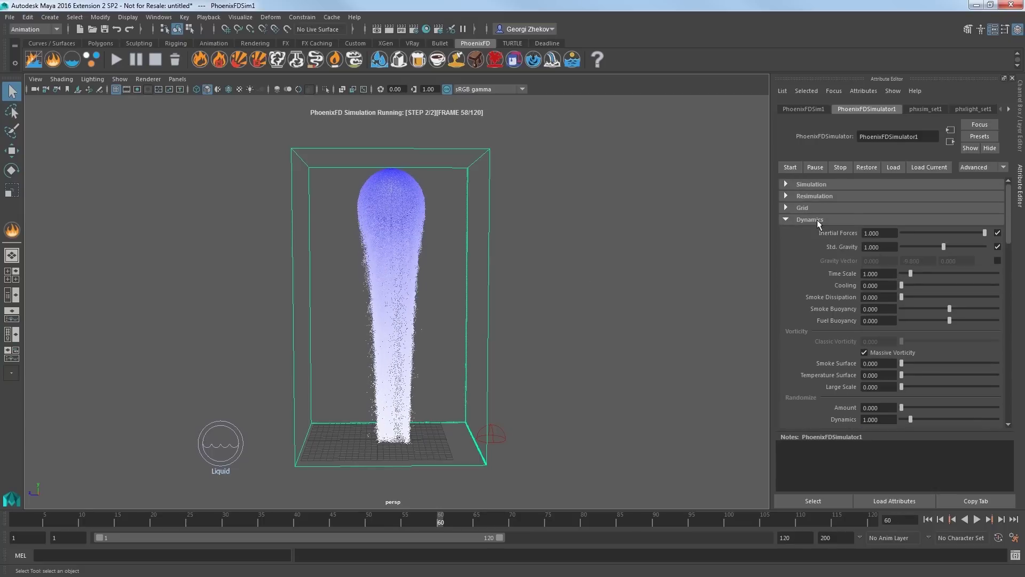
pyautogui.scroll(-6, 819, 250)
pyautogui.click(856, 365)
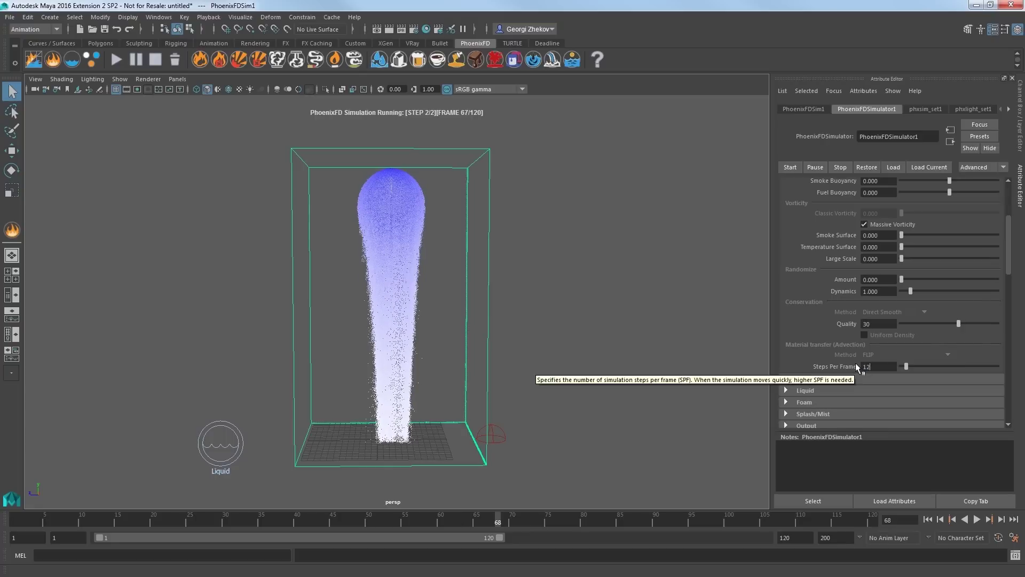
pyautogui.write('12')
pyautogui.press('Return')
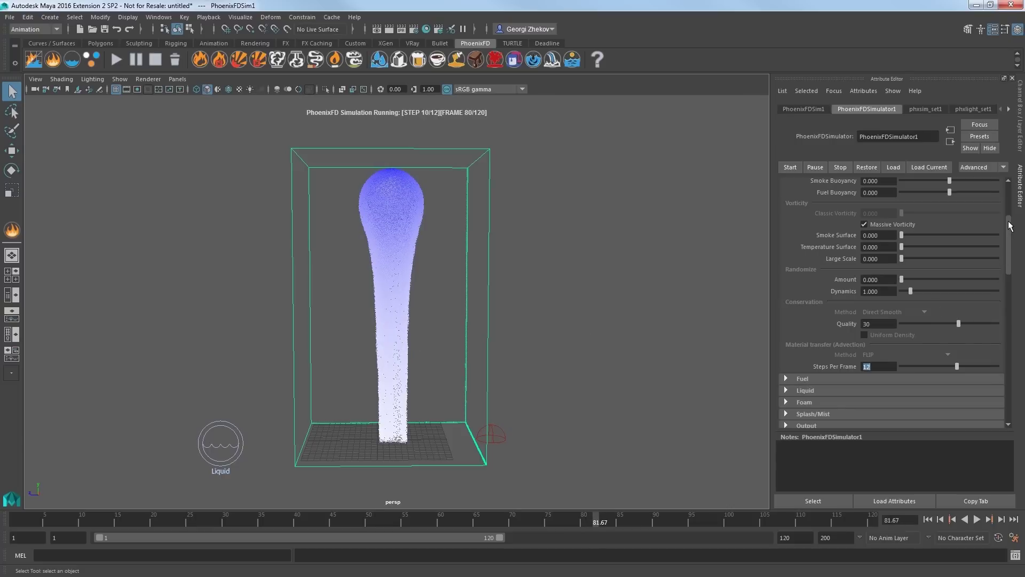
# In the simulator's Grid settings, set X, Y and Z Boundary Conditions to Jammed Both.
pyautogui.moveTo(1010, 237); pyautogui.dragTo(1005, 203)
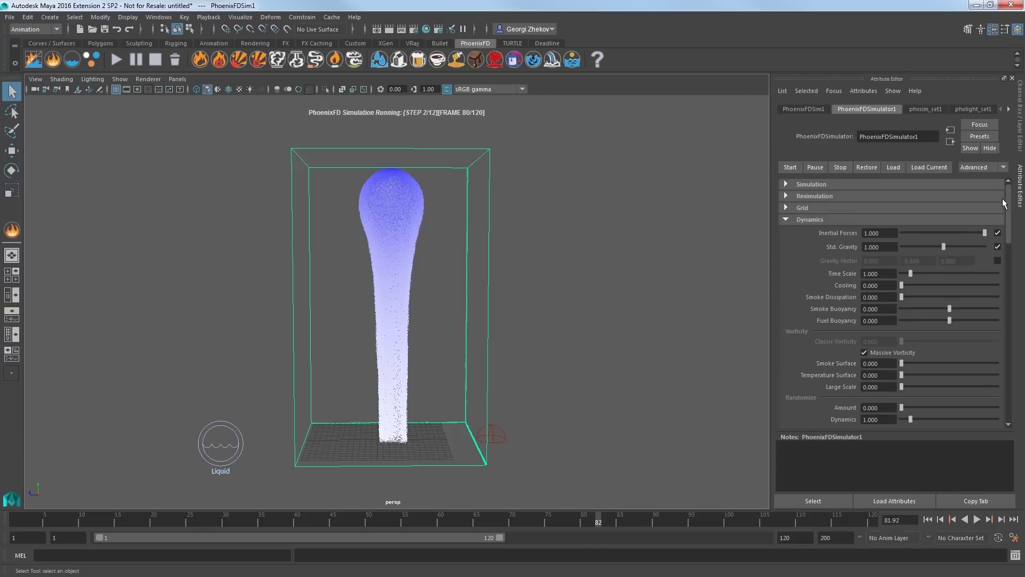
pyautogui.click(835, 221)
pyautogui.click(800, 201)
pyautogui.click(821, 257)
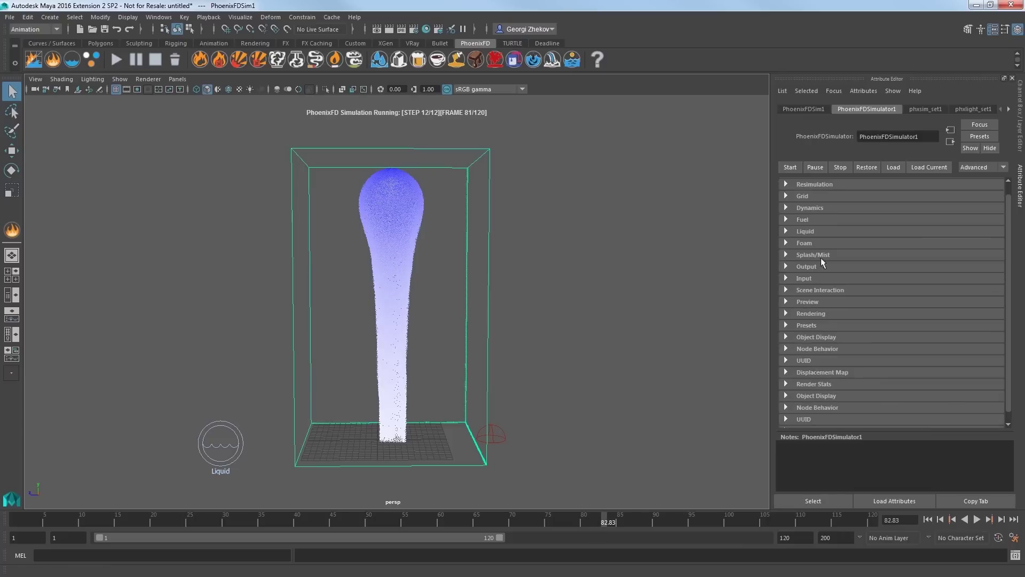
pyautogui.click(801, 196)
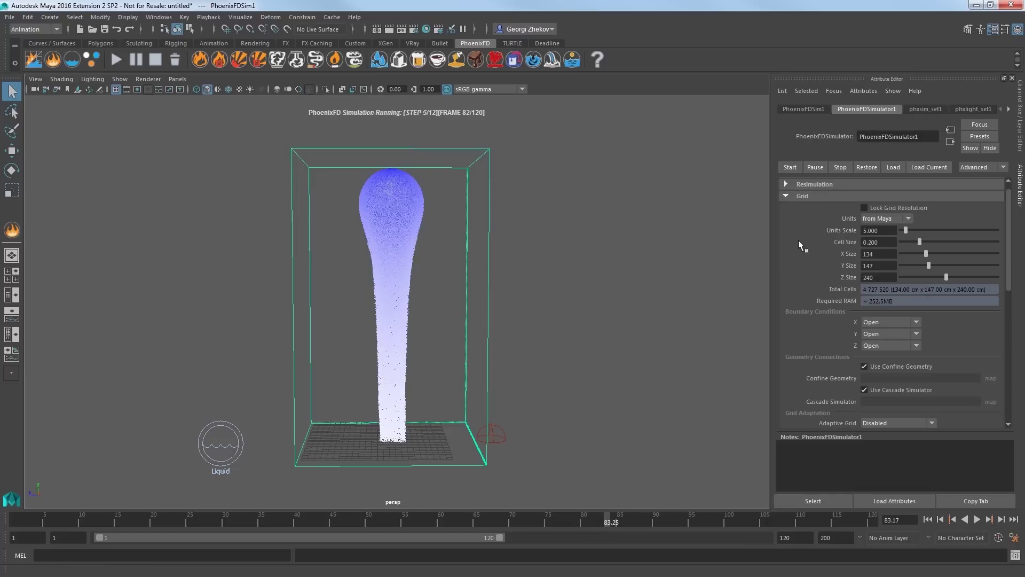
pyautogui.click(877, 321)
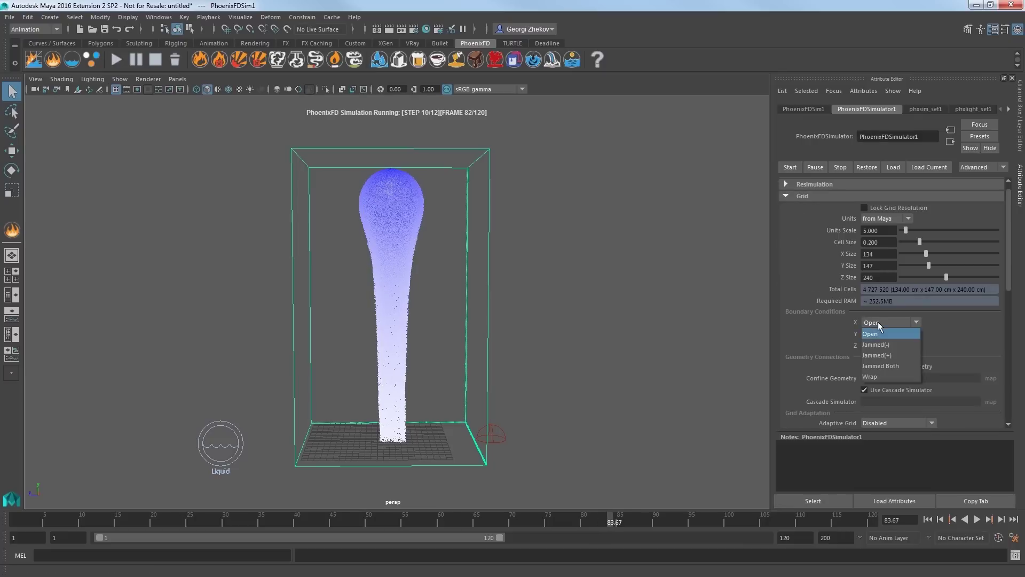
pyautogui.click(880, 366)
pyautogui.click(882, 333)
pyautogui.click(879, 377)
pyautogui.click(886, 346)
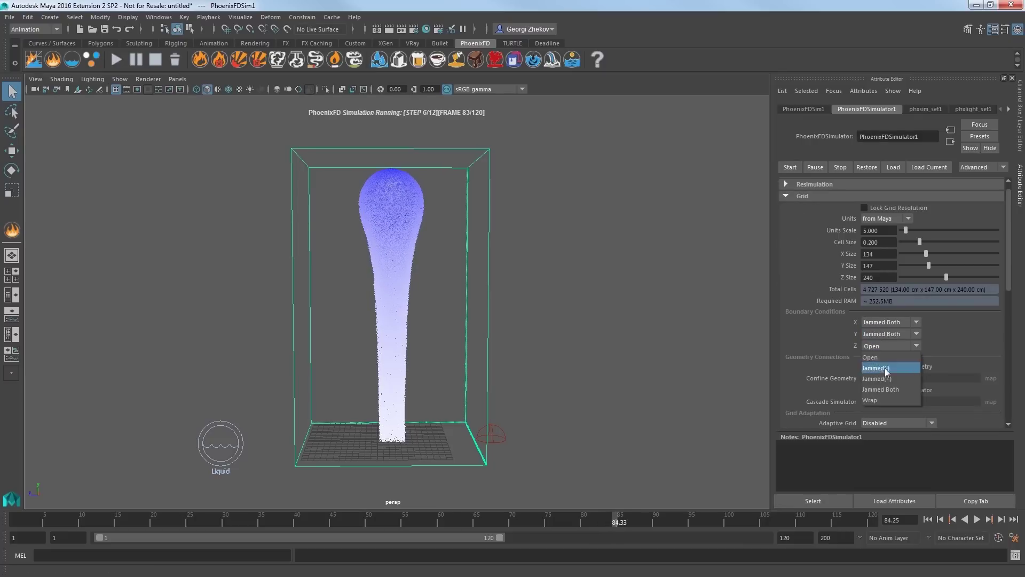
pyautogui.click(881, 390)
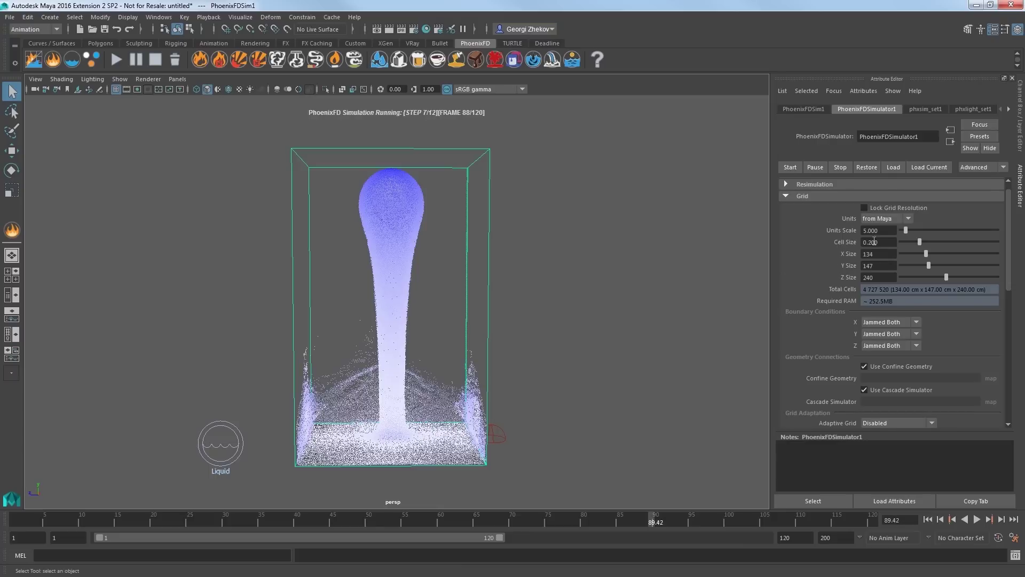
# Stop the simulation, change Grid Cell Size to 0.500 (54×59×96 cells), and restart it.
pyautogui.click(884, 241)
pyautogui.moveTo(884, 242); pyautogui.dragTo(866, 238)
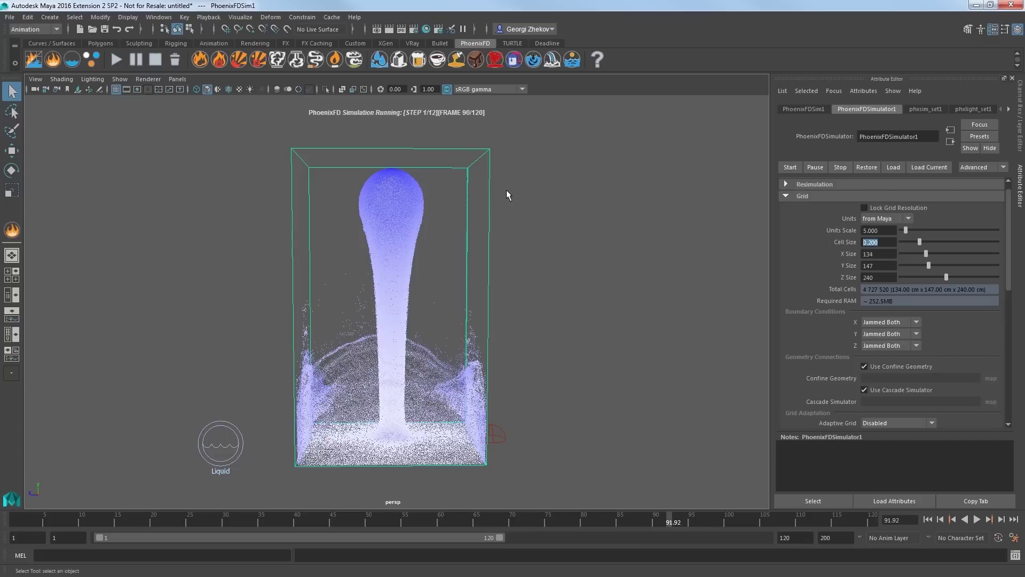
pyautogui.moveTo(882, 242); pyautogui.dragTo(859, 242)
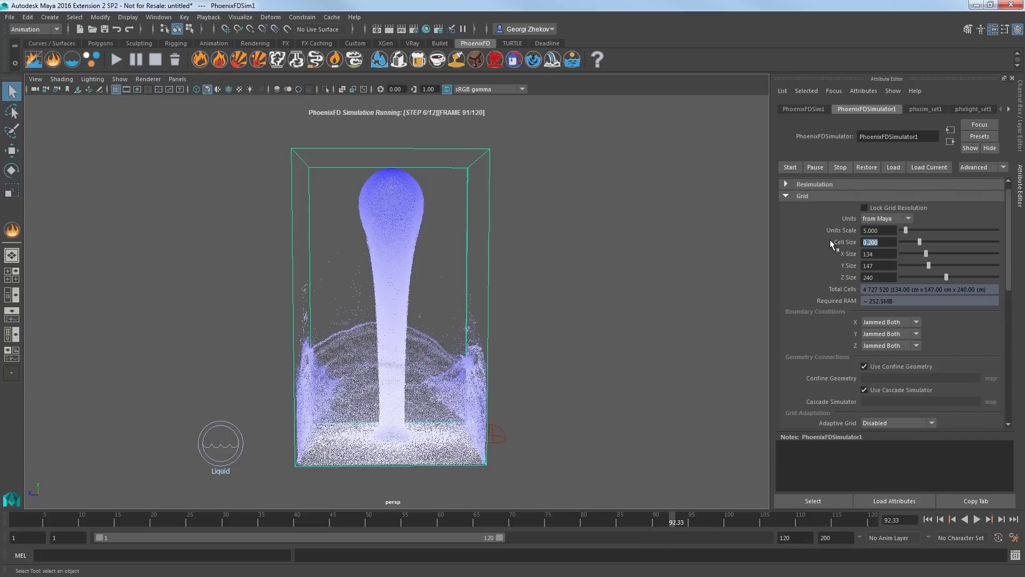
pyautogui.click(156, 61)
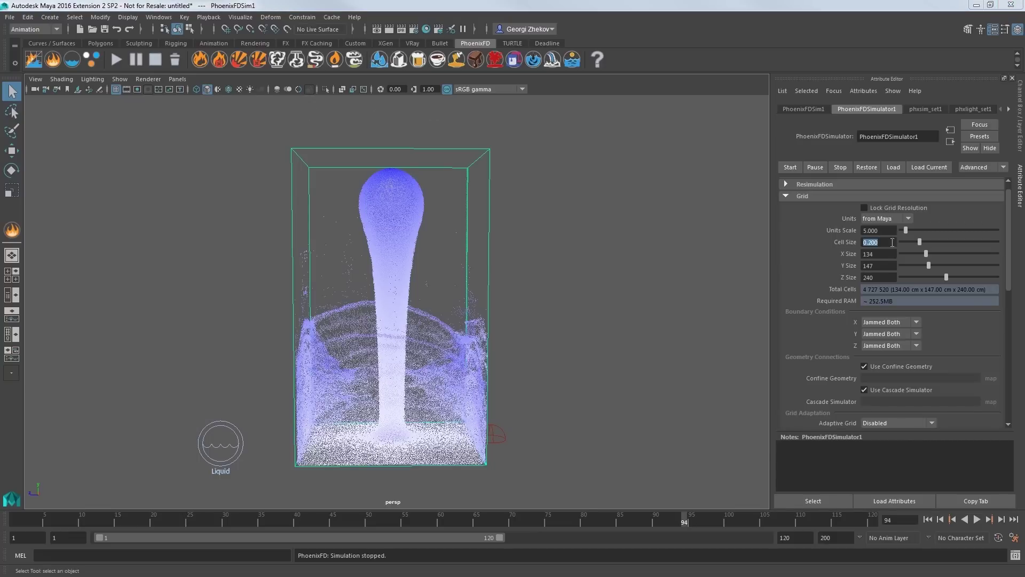
pyautogui.moveTo(920, 242); pyautogui.dragTo(946, 235)
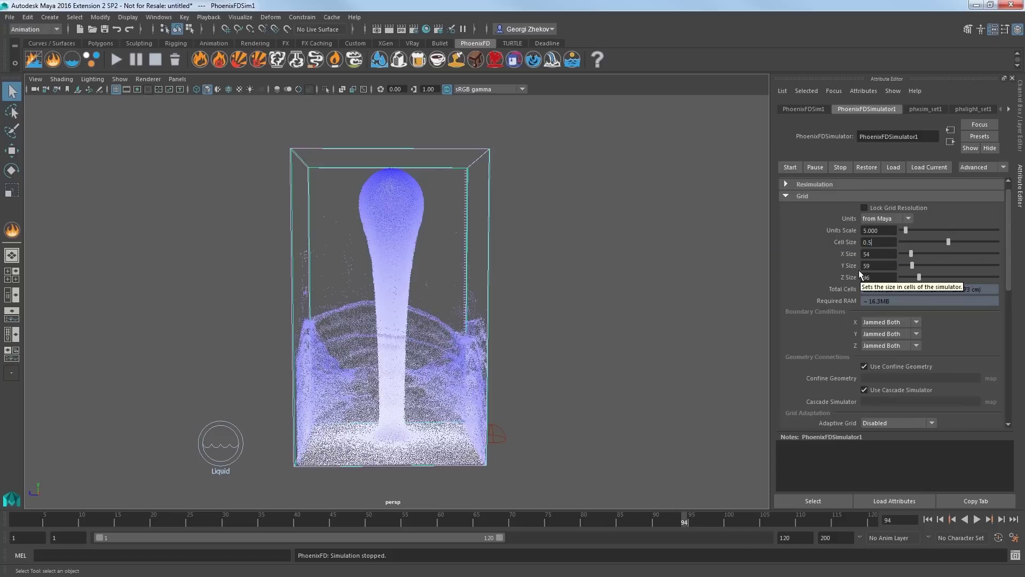
pyautogui.write('500')
pyautogui.press('Return')
pyautogui.click(120, 57)
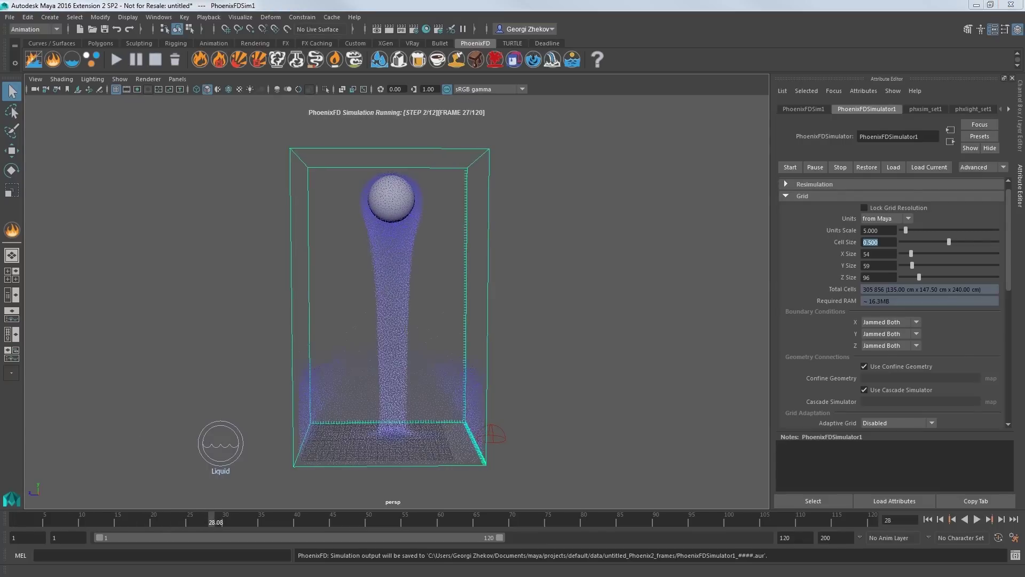
# Check a V-Ray test render of the grey liquid, then bring up Hypershade.
pyautogui.click(414, 29)
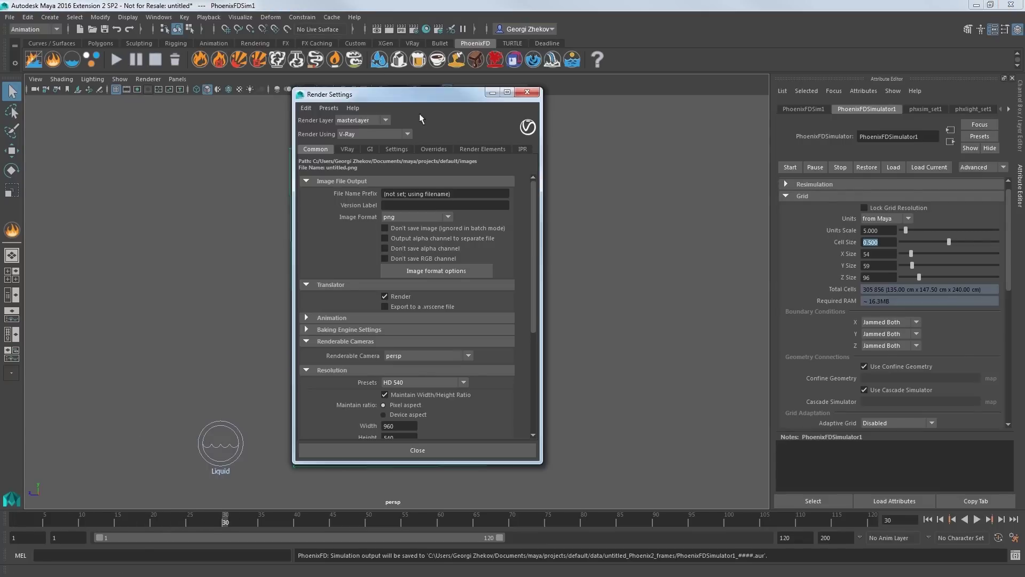
pyautogui.click(523, 94)
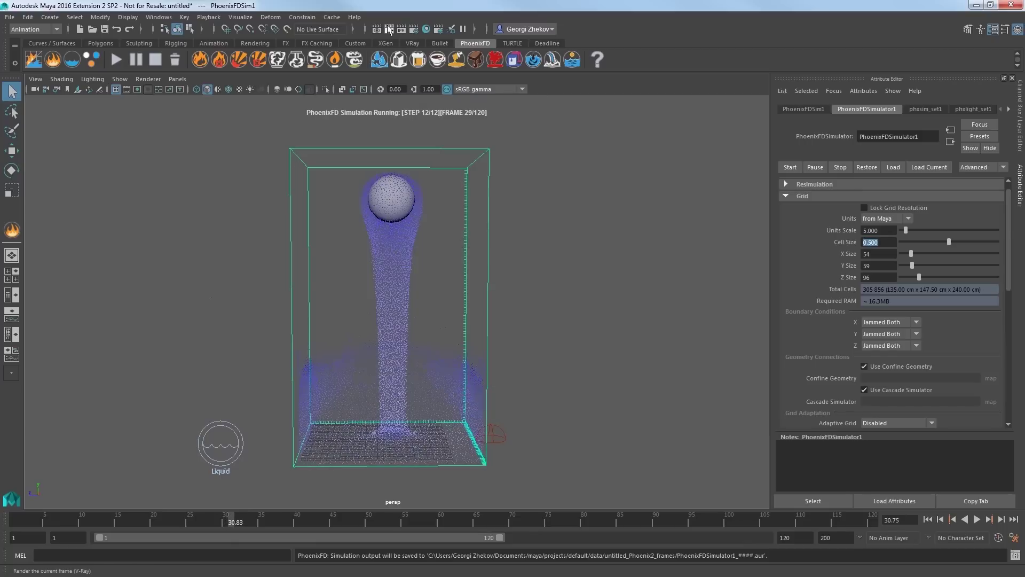
pyautogui.click(389, 29)
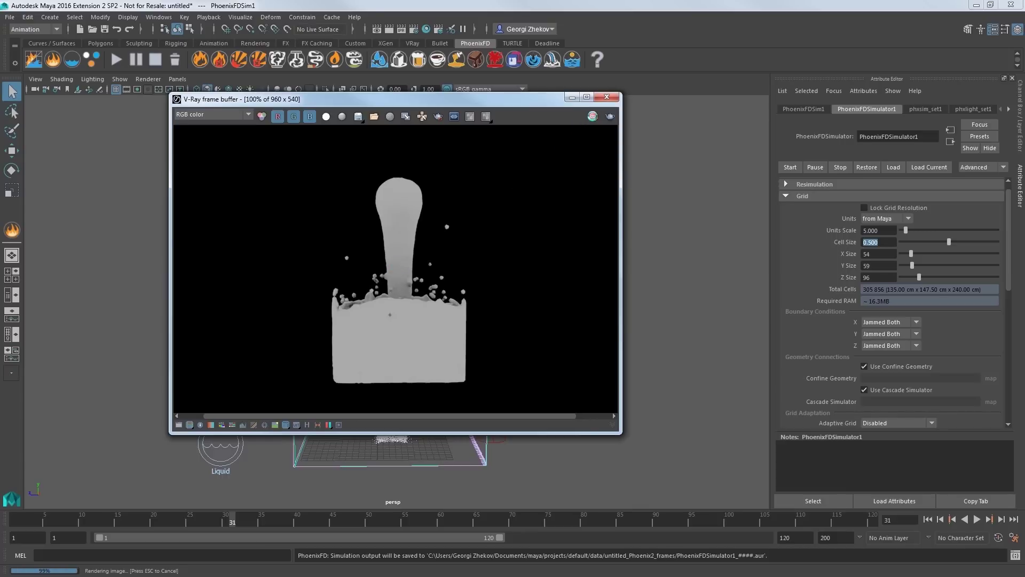
pyautogui.click(607, 96)
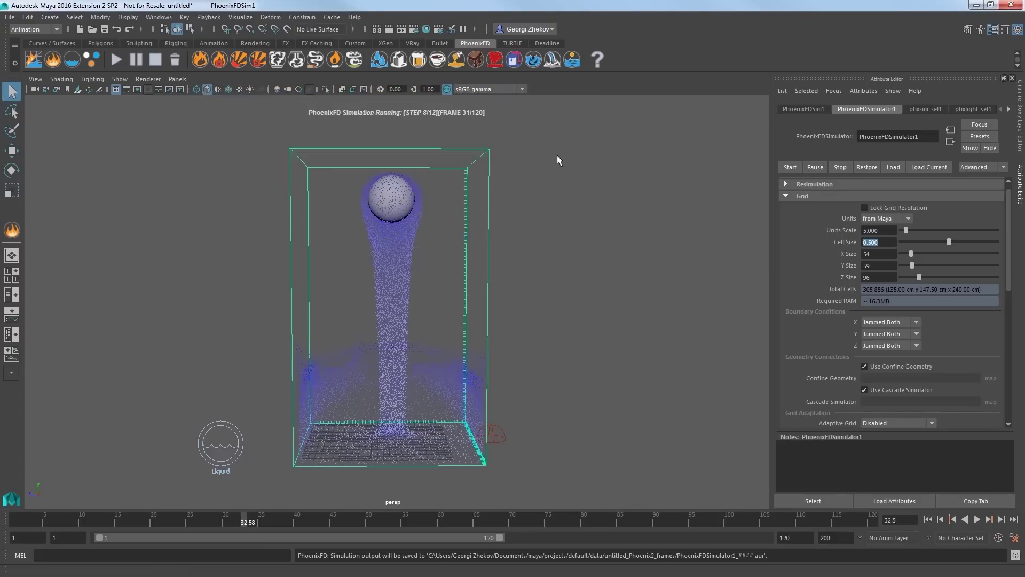
pyautogui.click(426, 27)
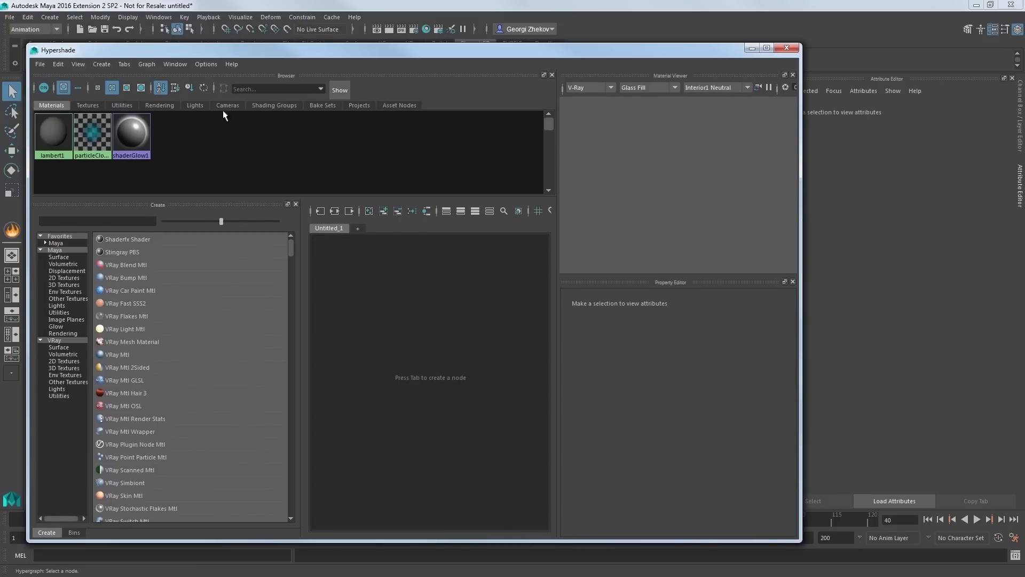
# Create VRayMtl2 with black diffuse, white reflection and refraction, refraction IOR 1.33, Affect Shadows on.
pyautogui.click(120, 354)
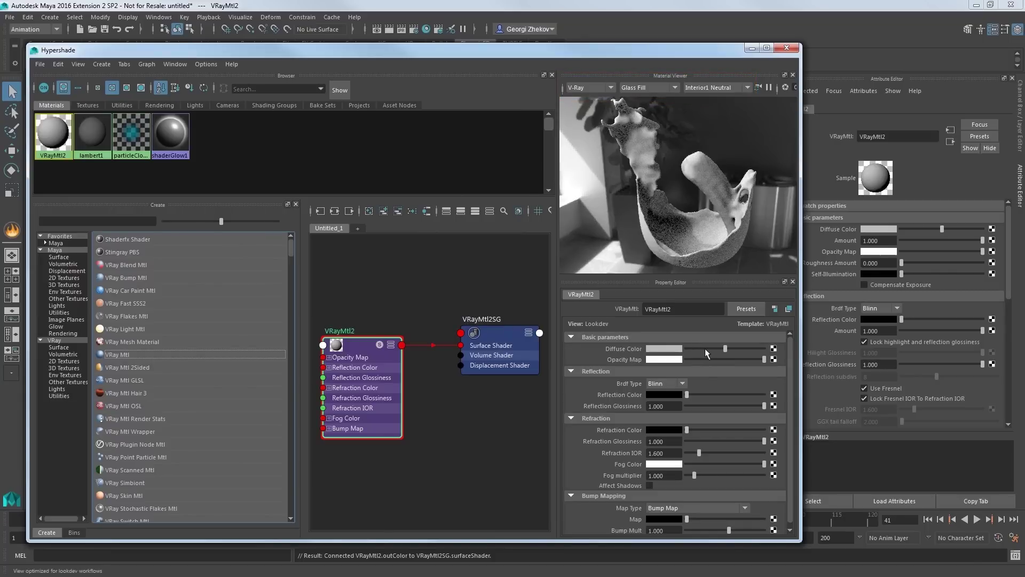
pyautogui.moveTo(724, 348); pyautogui.dragTo(679, 347)
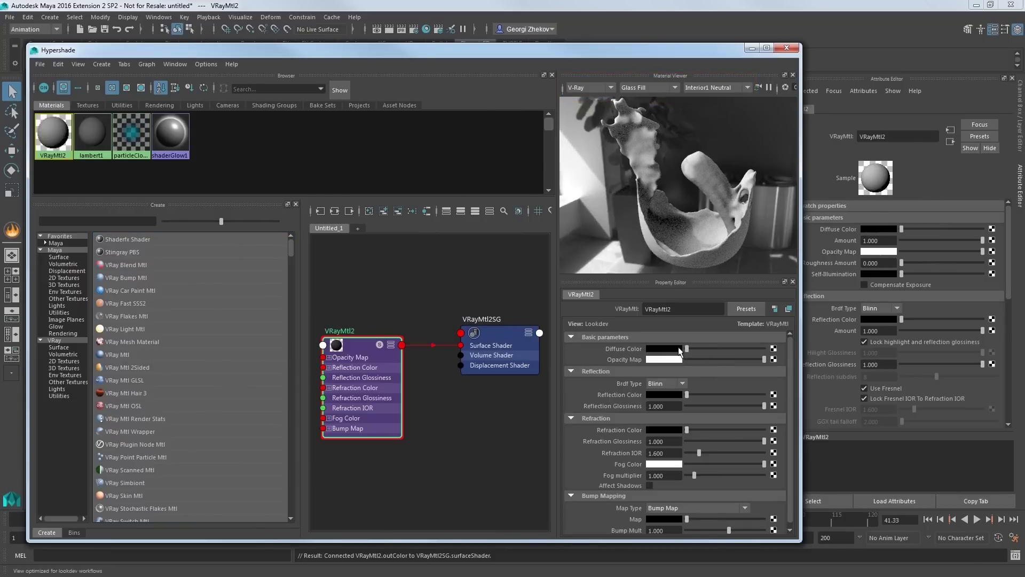
pyautogui.moveTo(690, 395); pyautogui.dragTo(770, 392)
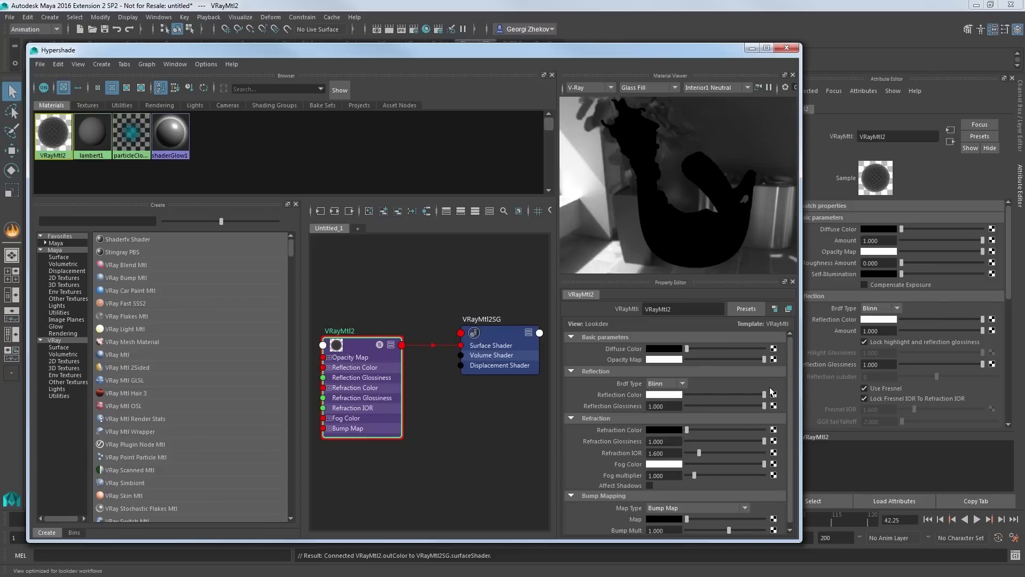
pyautogui.moveTo(687, 429); pyautogui.dragTo(781, 426)
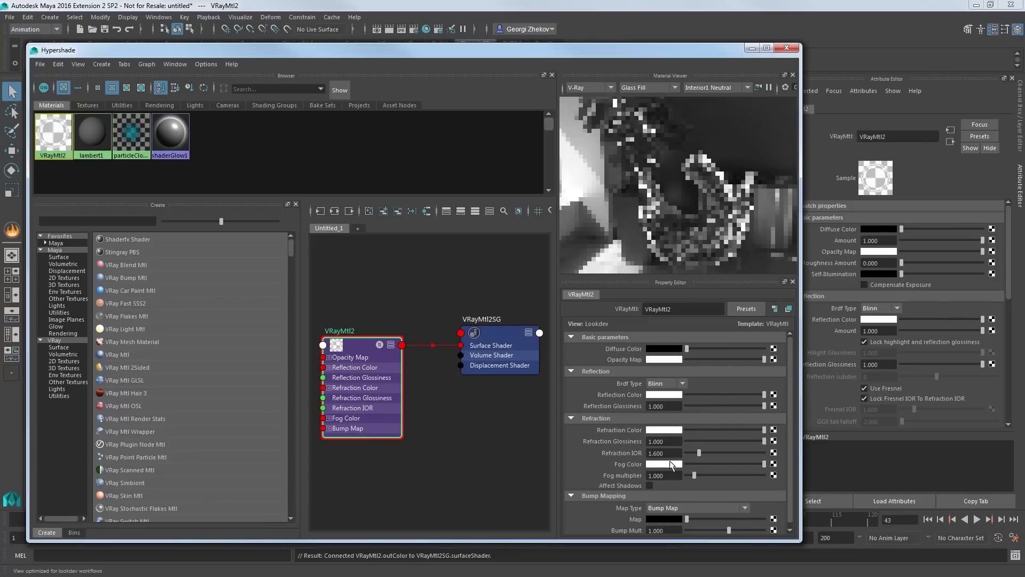
pyautogui.write('33')
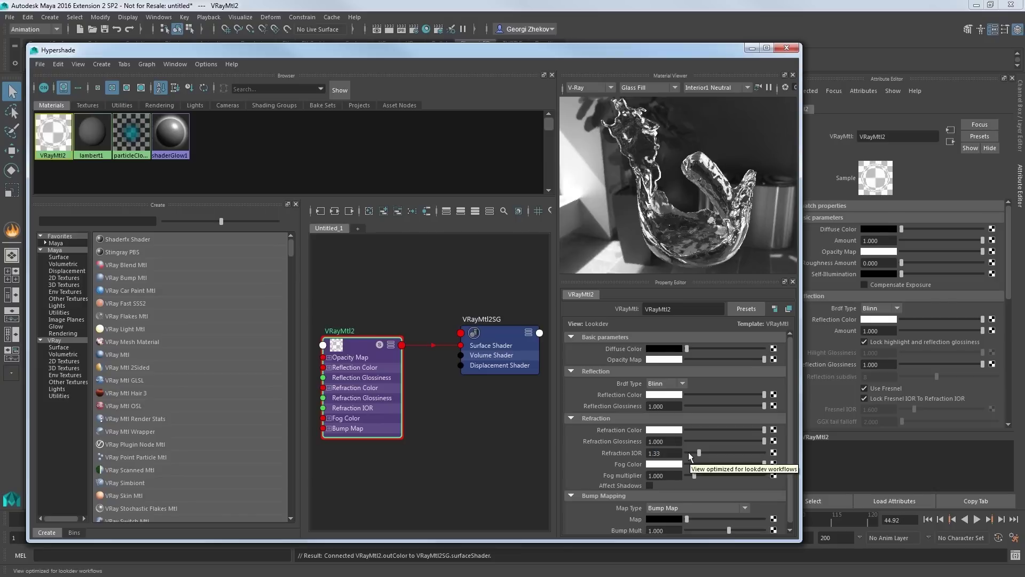
pyautogui.press('Return')
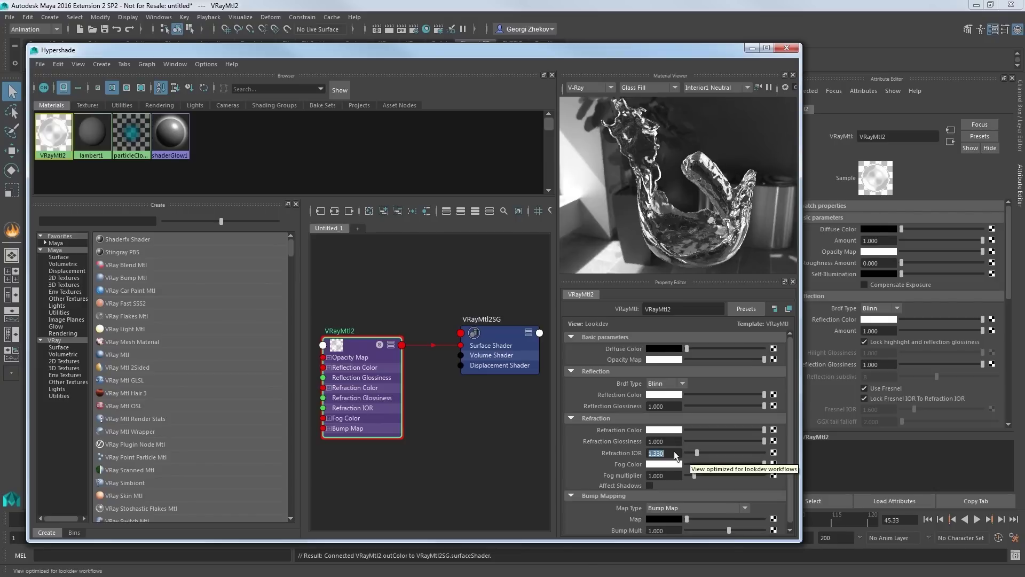
pyautogui.click(650, 486)
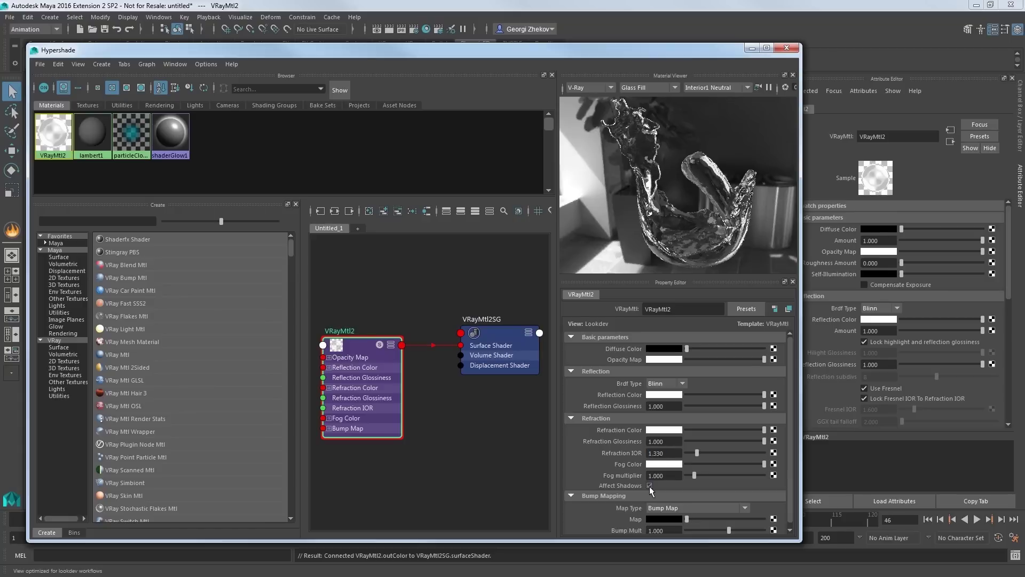
# Assign the existing VRayMtl2 material to the Phoenix FD simulator.
pyautogui.click(786, 48)
pyautogui.click(490, 227)
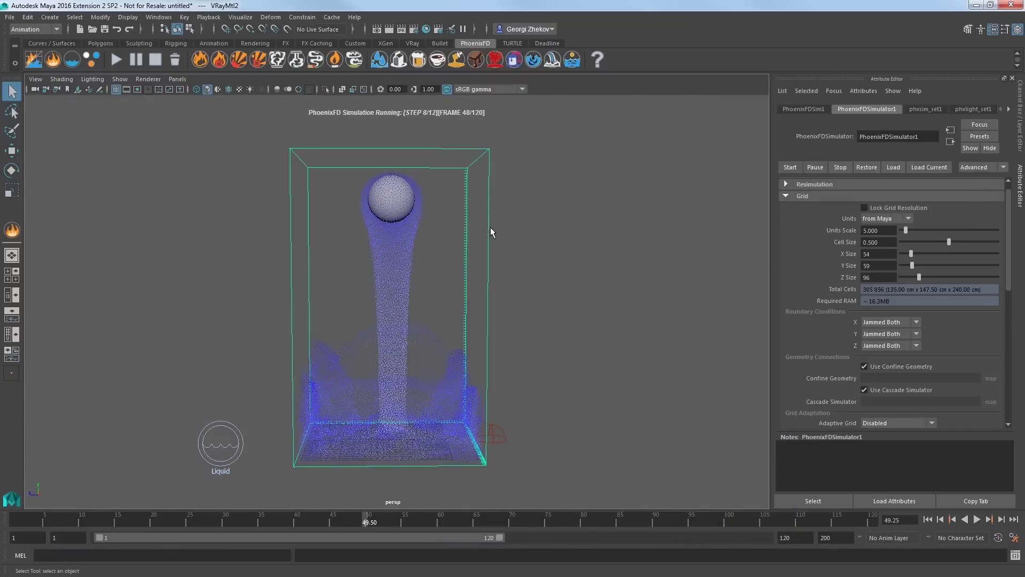
pyautogui.rightClick(491, 228)
pyautogui.moveTo(534, 434)
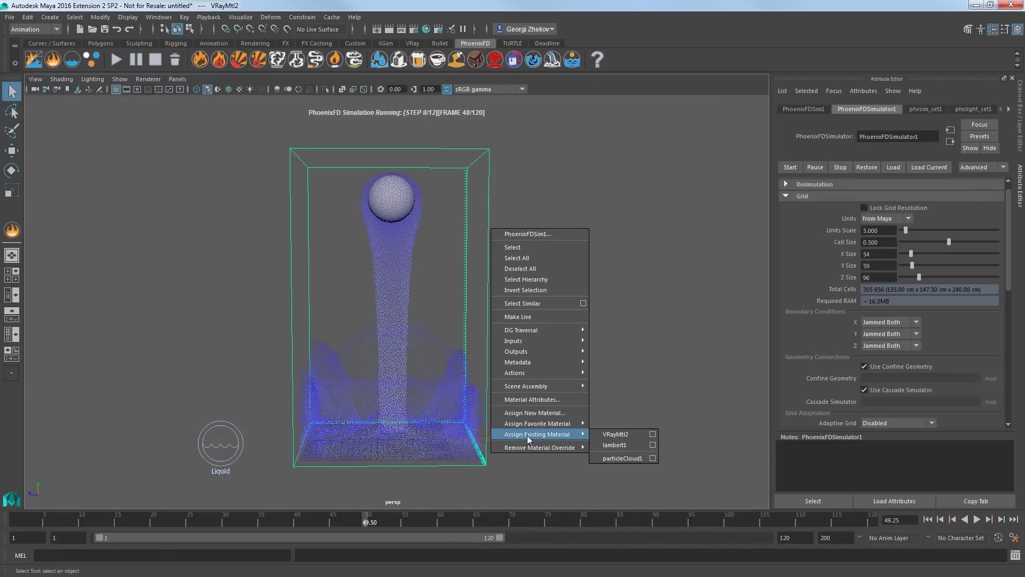
pyautogui.click(607, 434)
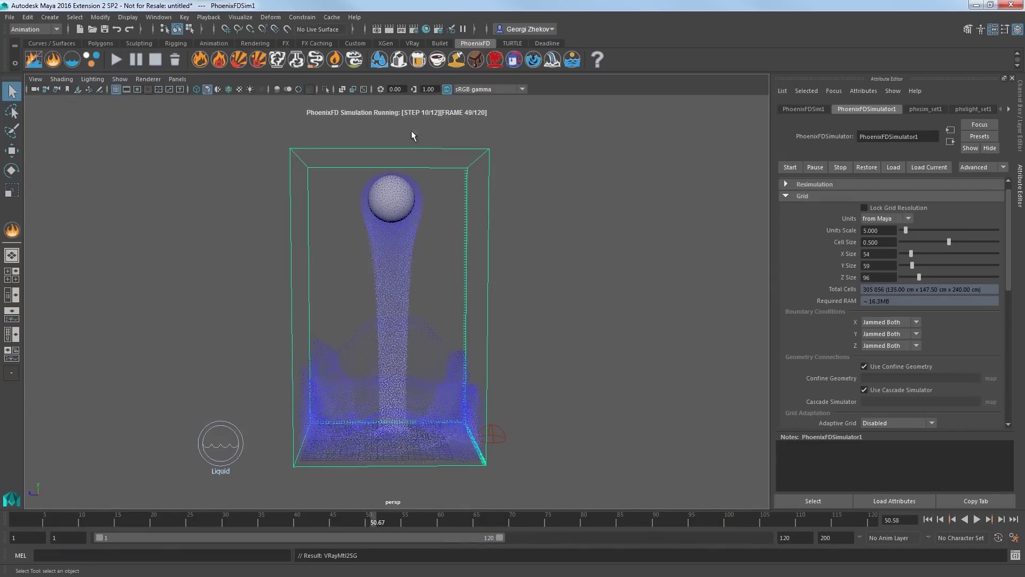
# Render the current frame with V-Ray to check the clear, refractive water.
pyautogui.click(389, 28)
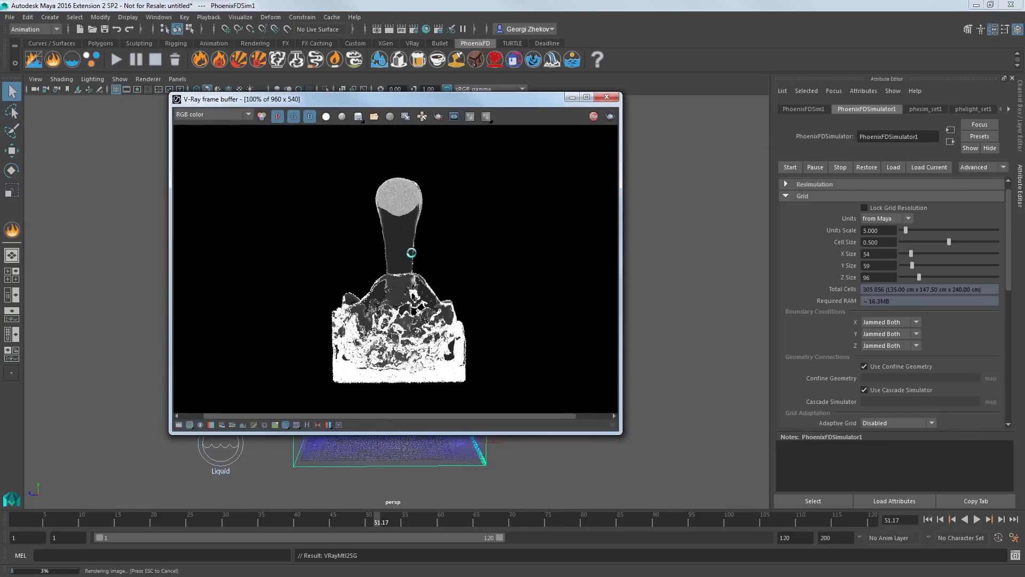
pyautogui.scroll(-2, 411, 250)
pyautogui.scroll(2, 411, 249)
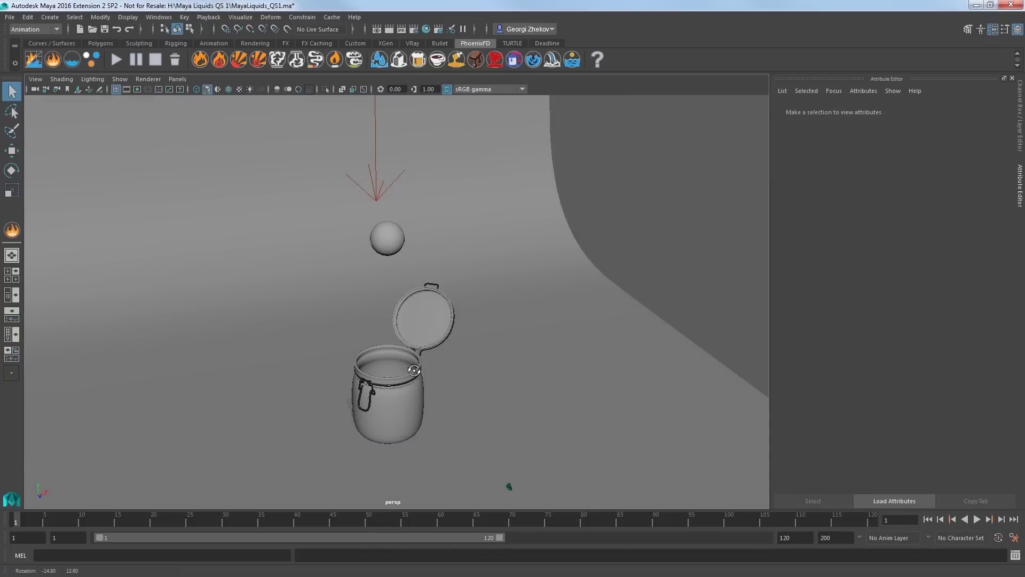
# Select the sphere and make the viewport look through camera1.
pyautogui.keyDown('alt'); pyautogui.moveTo(415, 370); pyautogui.dragTo(410, 337); pyautogui.keyUp('alt')
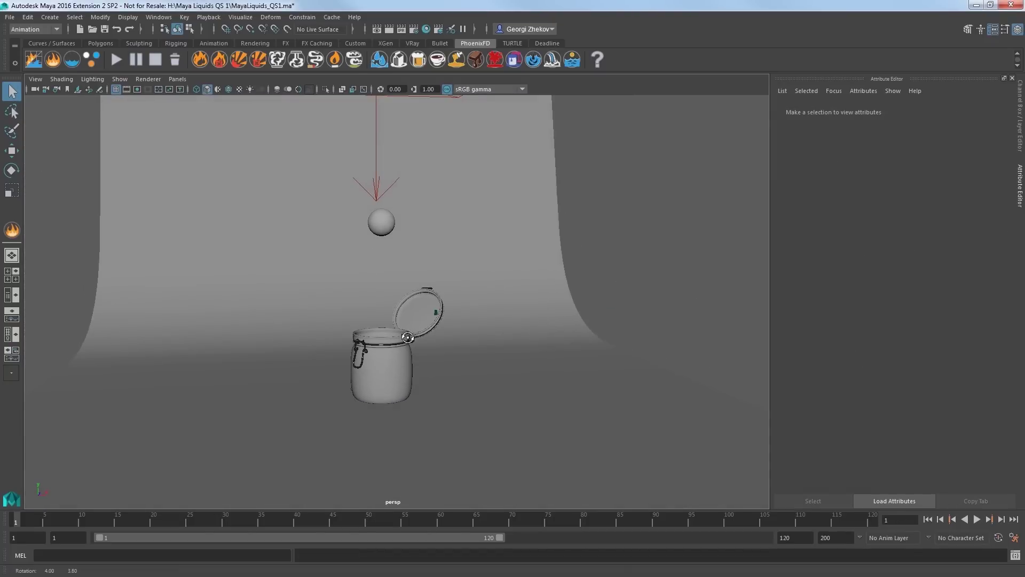
pyautogui.click(382, 224)
pyautogui.keyDown('alt'); pyautogui.moveTo(412, 224); pyautogui.dragTo(451, 286); pyautogui.keyUp('alt')
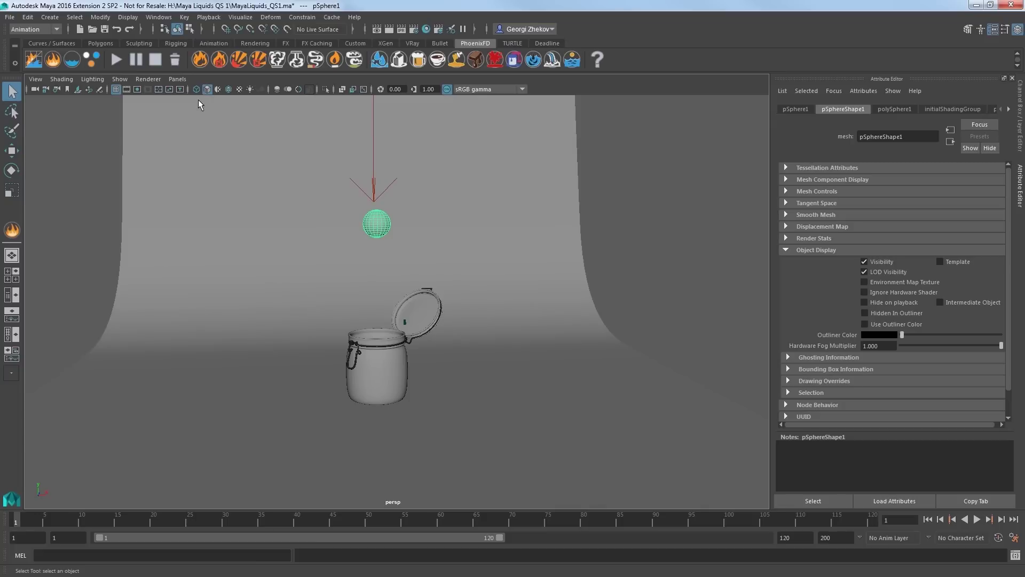
pyautogui.click(177, 79)
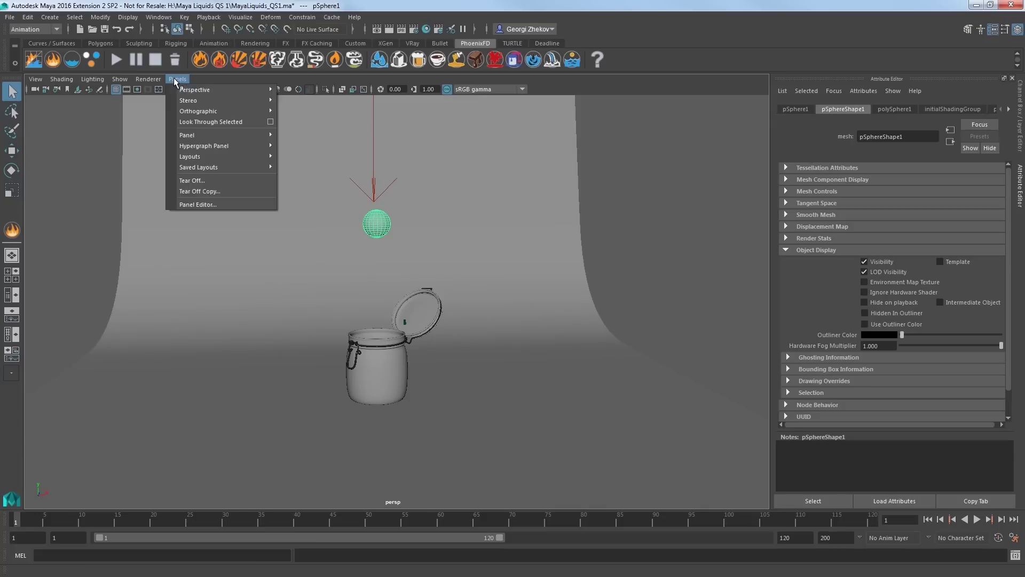
pyautogui.moveTo(202, 92)
pyautogui.click(309, 92)
# Render a V-Ray test frame through camera1, then switch the viewport to persp.
pyautogui.click(389, 29)
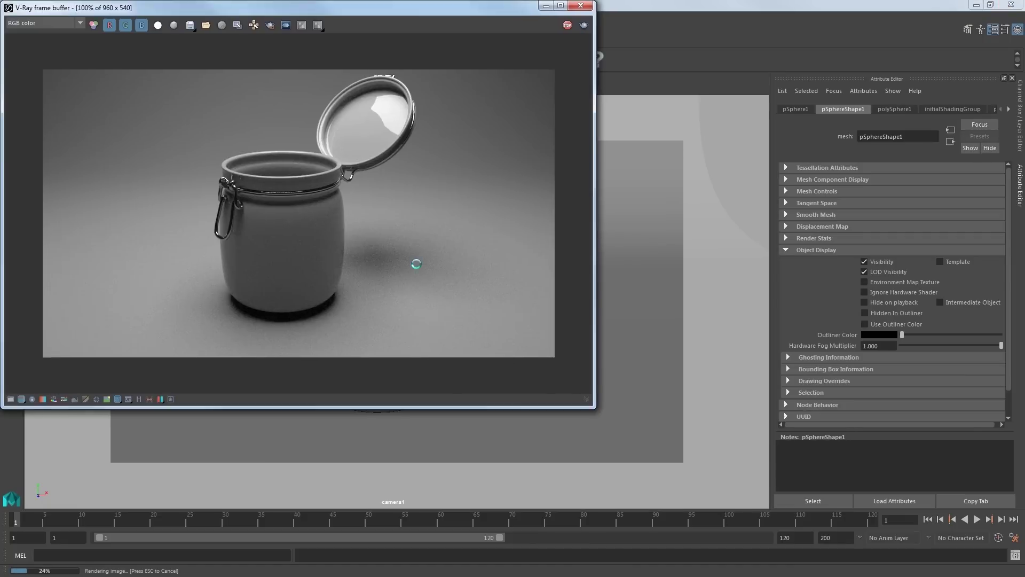
pyautogui.press('space')
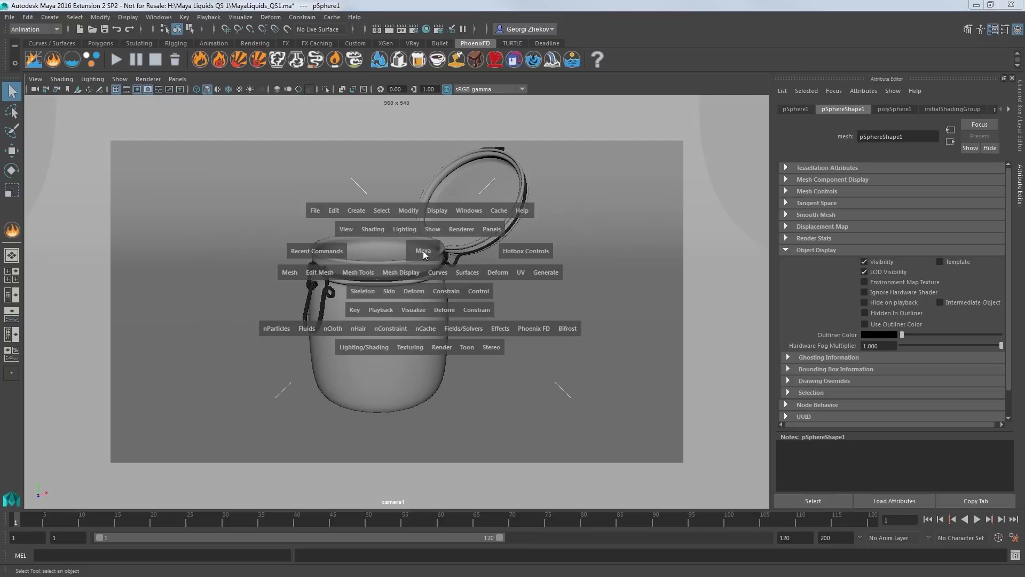
pyautogui.moveTo(422, 251); pyautogui.dragTo(424, 233)
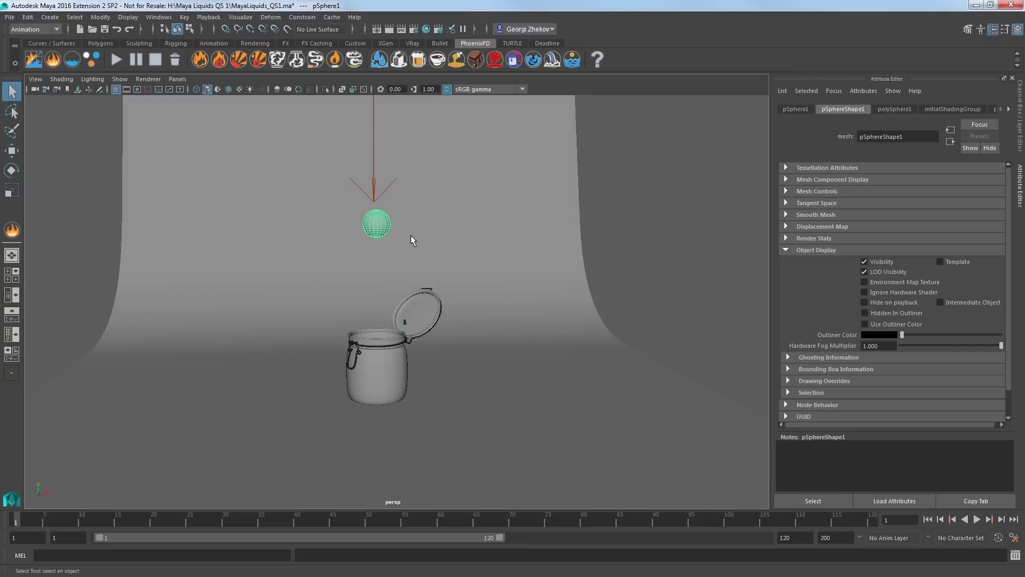
# Create a Tap Water simulator from the sphere above the jar.
pyautogui.click(383, 64)
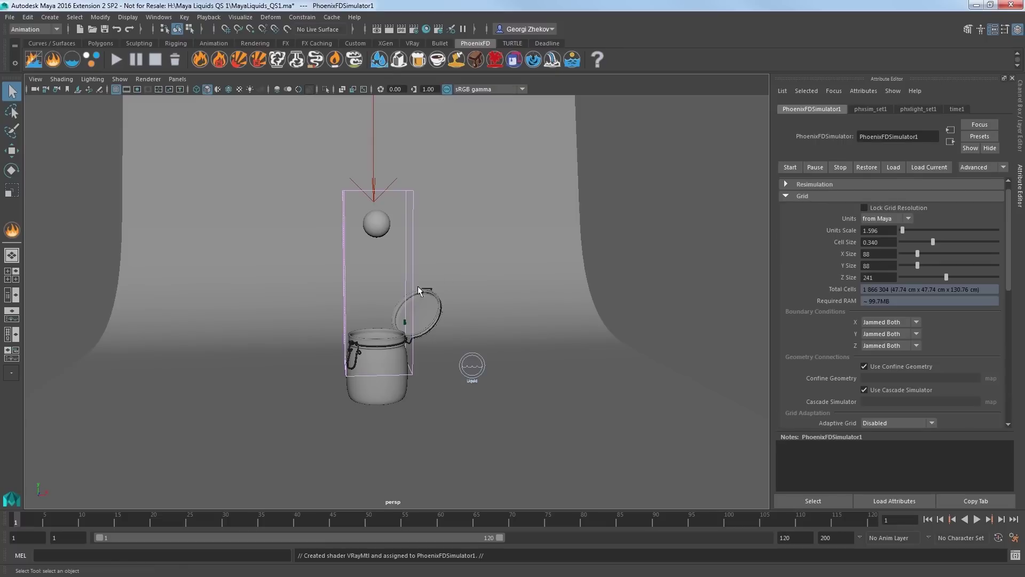
pyautogui.keyDown('alt'); pyautogui.moveTo(392, 291); pyautogui.dragTo(402, 291); pyautogui.keyUp('alt')
pyautogui.keyDown('alt'); pyautogui.moveTo(406, 224); pyautogui.dragTo(526, 427); pyautogui.keyUp('alt')
pyautogui.press('w')
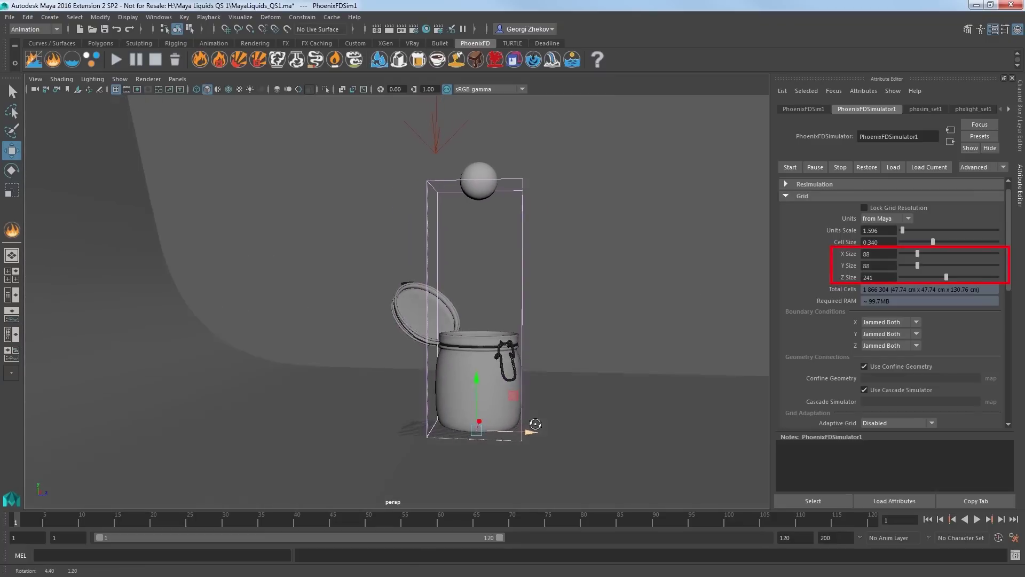
pyautogui.scroll(4, 531, 416)
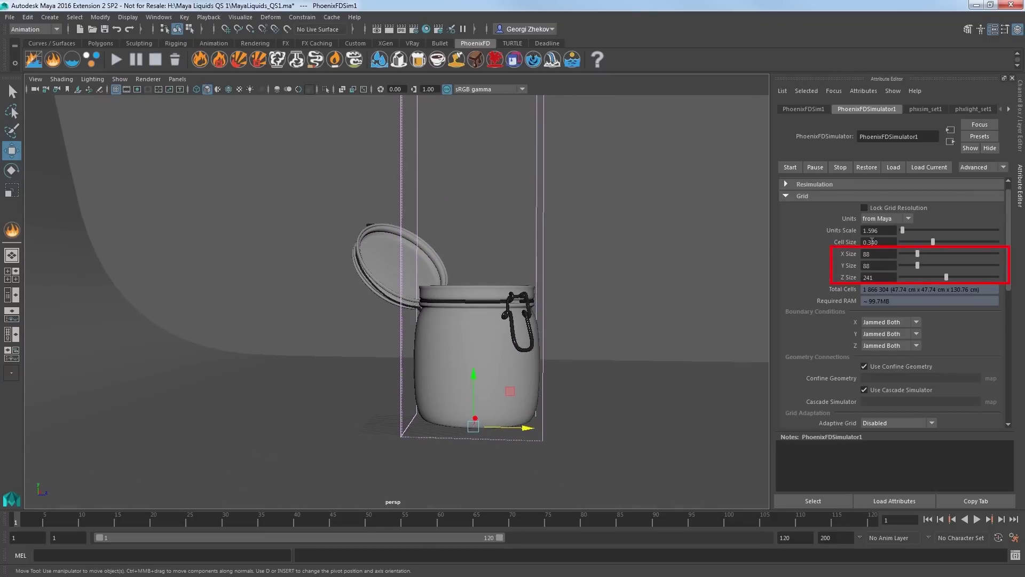
# Enlarge the grid to X/Y Size 96/99 and Z Size 268, then start the simulation.
pyautogui.moveTo(919, 259); pyautogui.dragTo(919, 266)
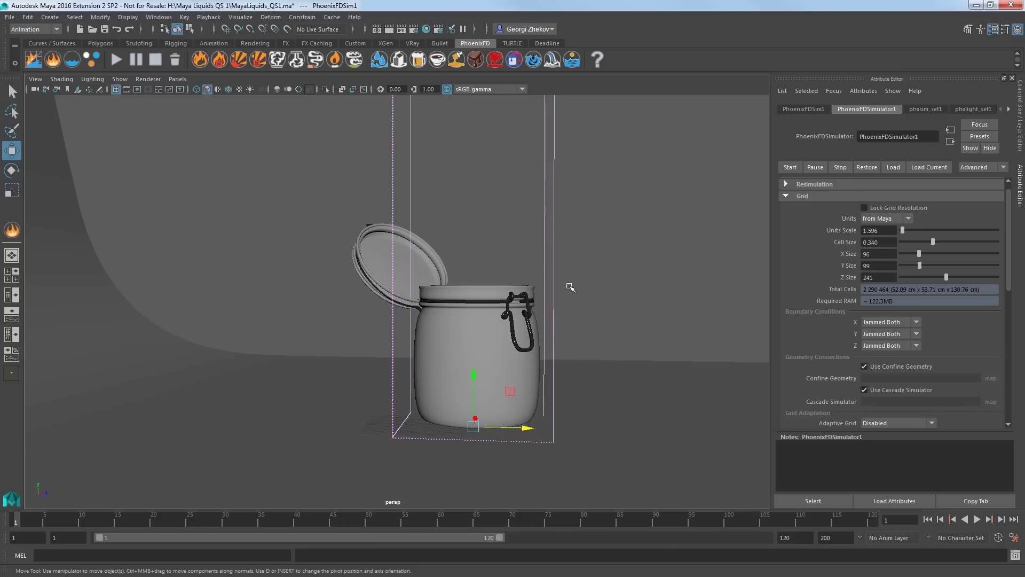
pyautogui.keyDown('alt'); pyautogui.moveTo(570, 288); pyautogui.dragTo(558, 335); pyautogui.keyUp('alt')
pyautogui.keyDown('alt'); pyautogui.moveTo(605, 282); pyautogui.dragTo(426, 321); pyautogui.keyUp('alt')
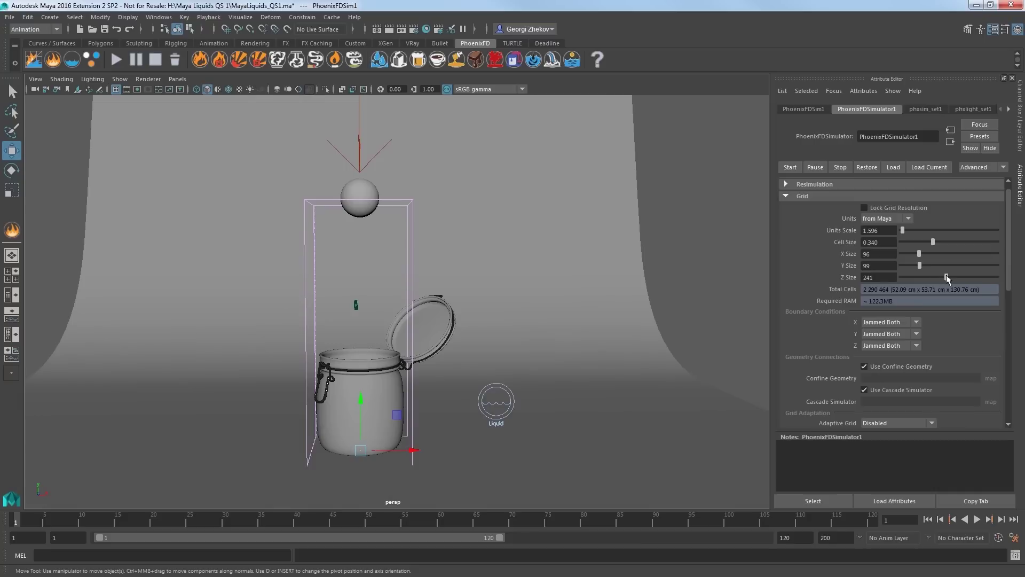
pyautogui.moveTo(946, 276); pyautogui.dragTo(952, 276)
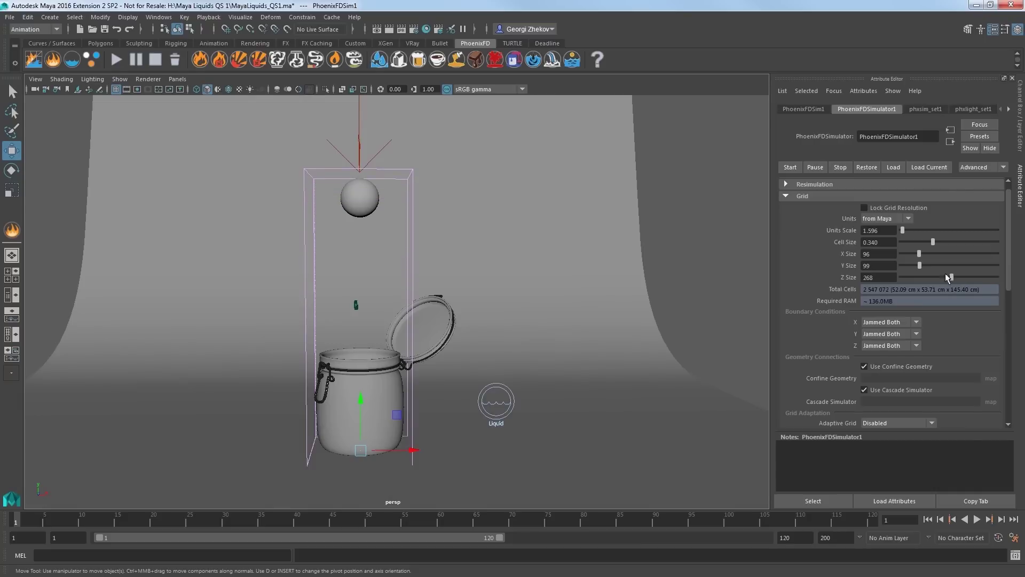
pyautogui.moveTo(492, 354)
pyautogui.keyDown('alt'); pyautogui.mouseDown()
pyautogui.moveTo(504, 356)
pyautogui.moveTo(482, 353)
pyautogui.mouseUp(); pyautogui.keyUp('alt')
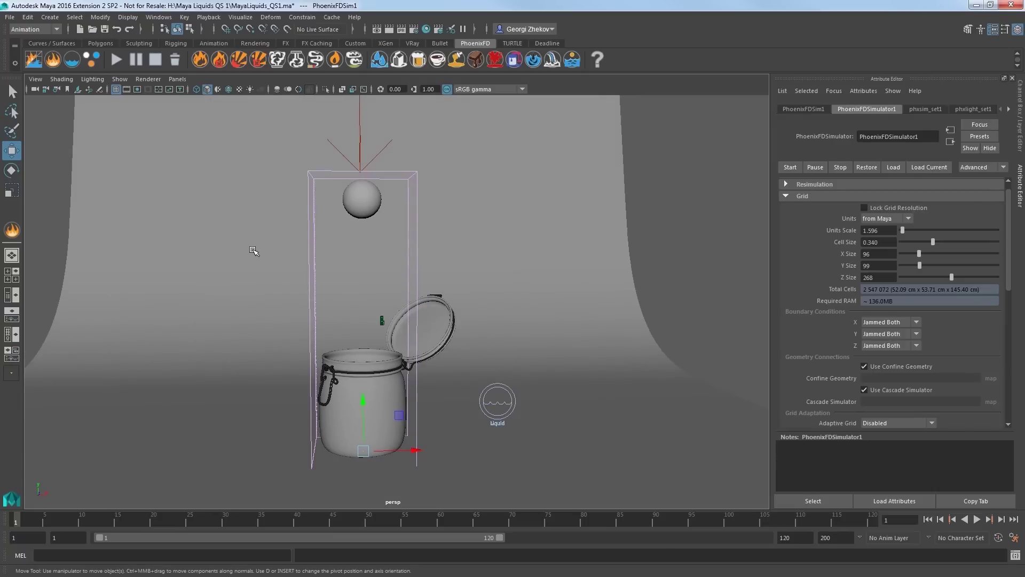
pyautogui.click(116, 60)
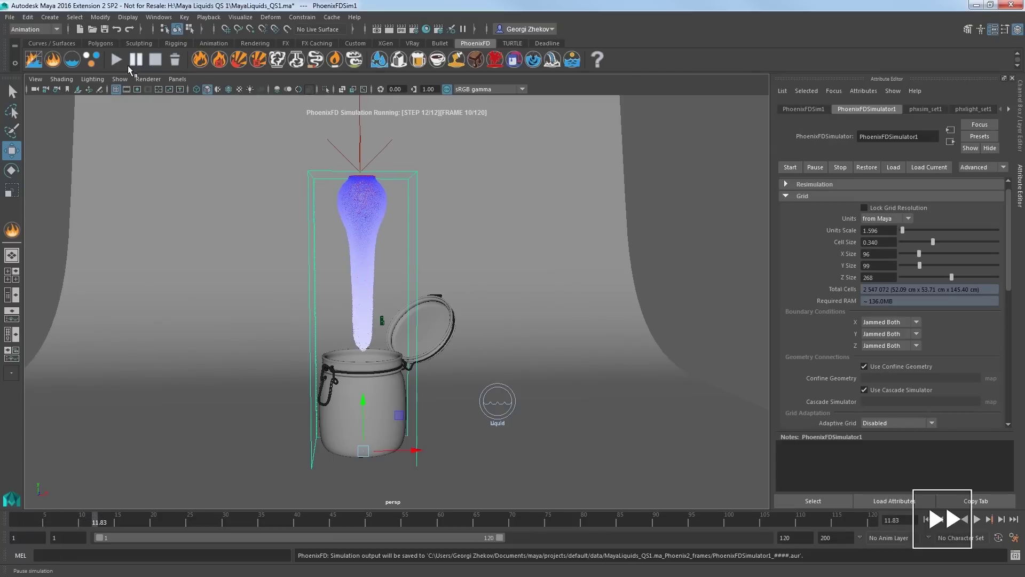
# Switch the viewport to camera1 and select the glass jar.
pyautogui.click(177, 79)
pyautogui.moveTo(211, 91)
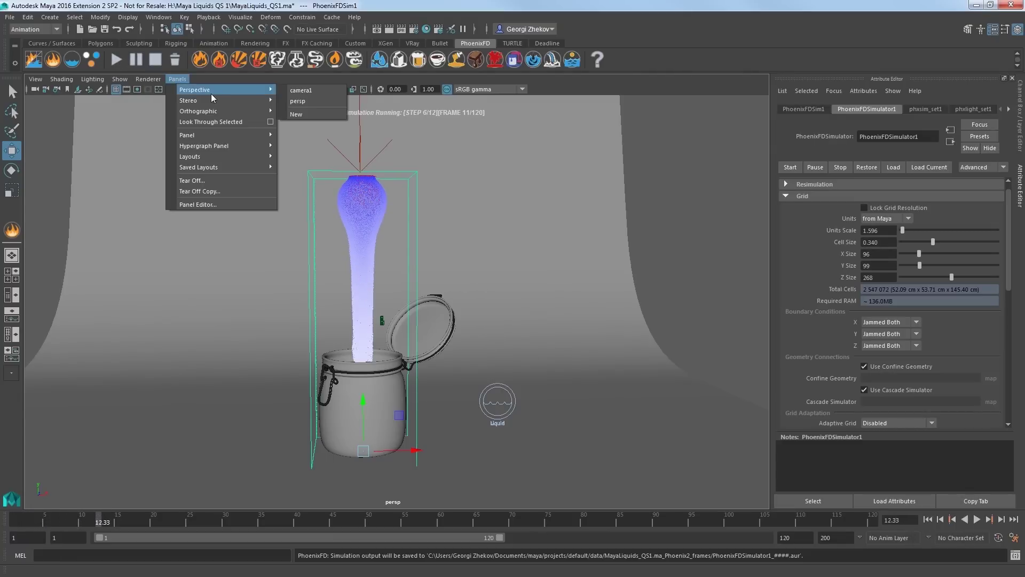
pyautogui.click(297, 93)
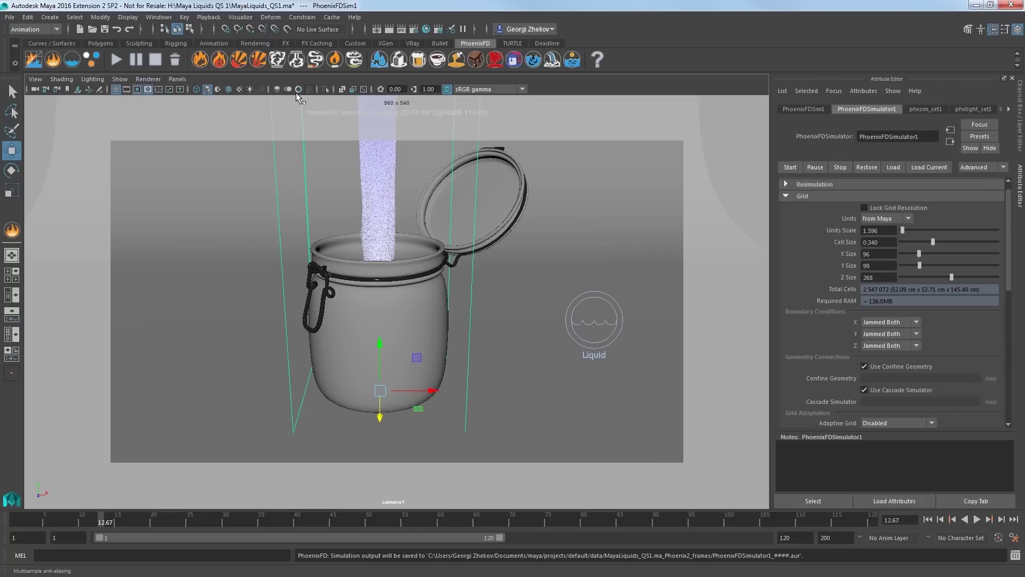
pyautogui.click(406, 311)
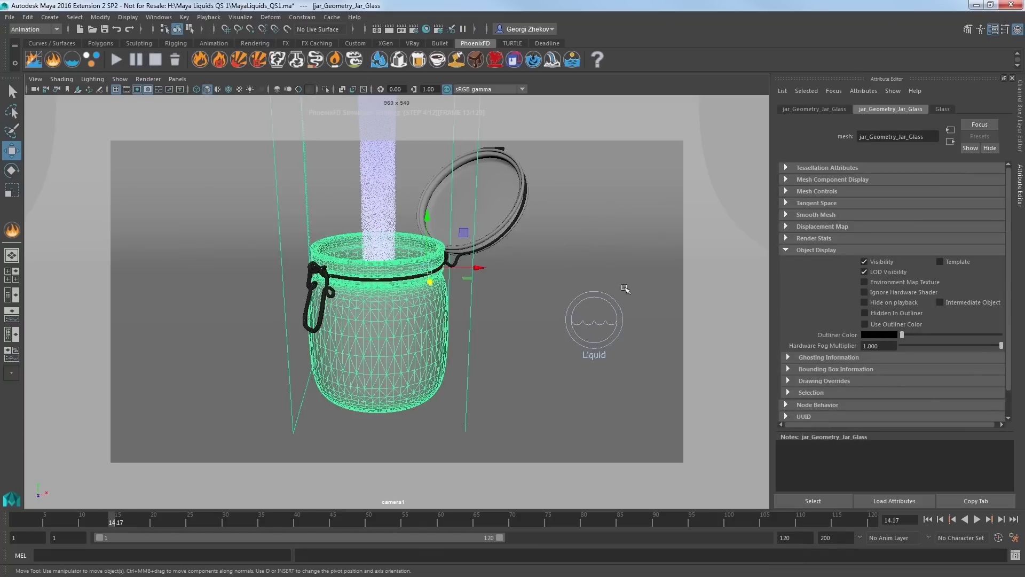
# Give the jar's Glass VRayMtl black diffuse and white refraction colour to make it transparent.
pyautogui.click(941, 109)
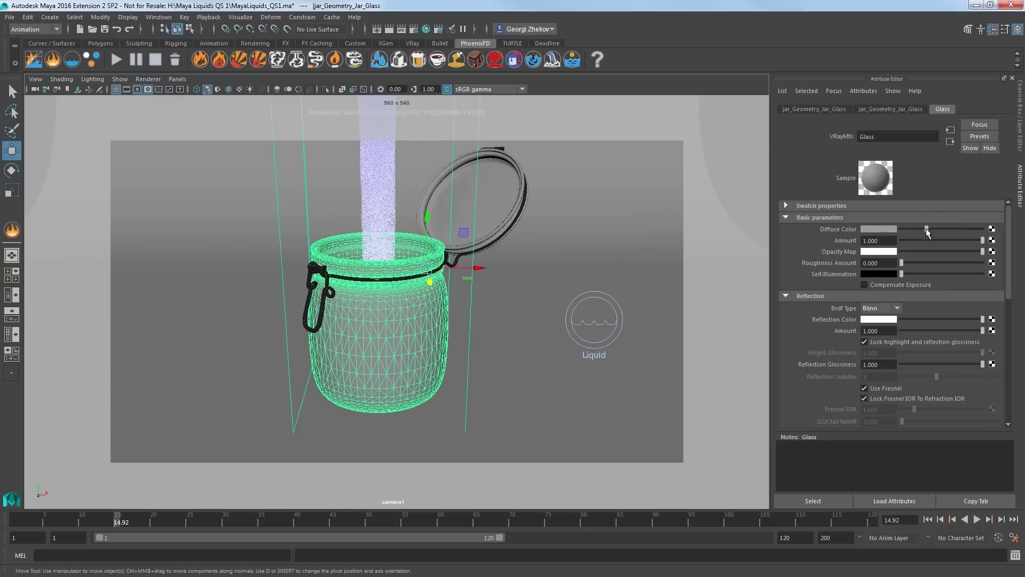
pyautogui.moveTo(927, 228); pyautogui.dragTo(894, 226)
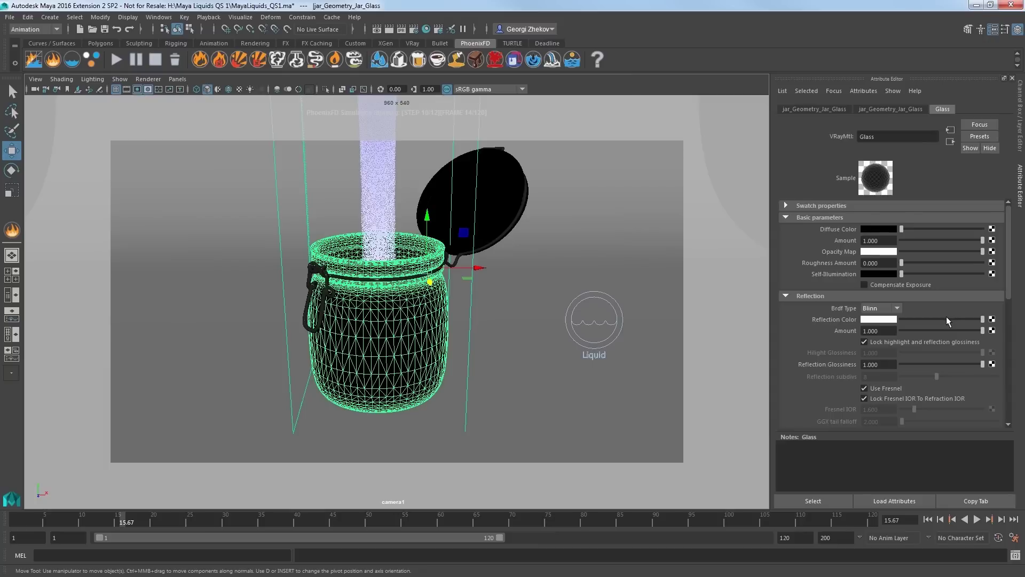
pyautogui.scroll(-4, 946, 317)
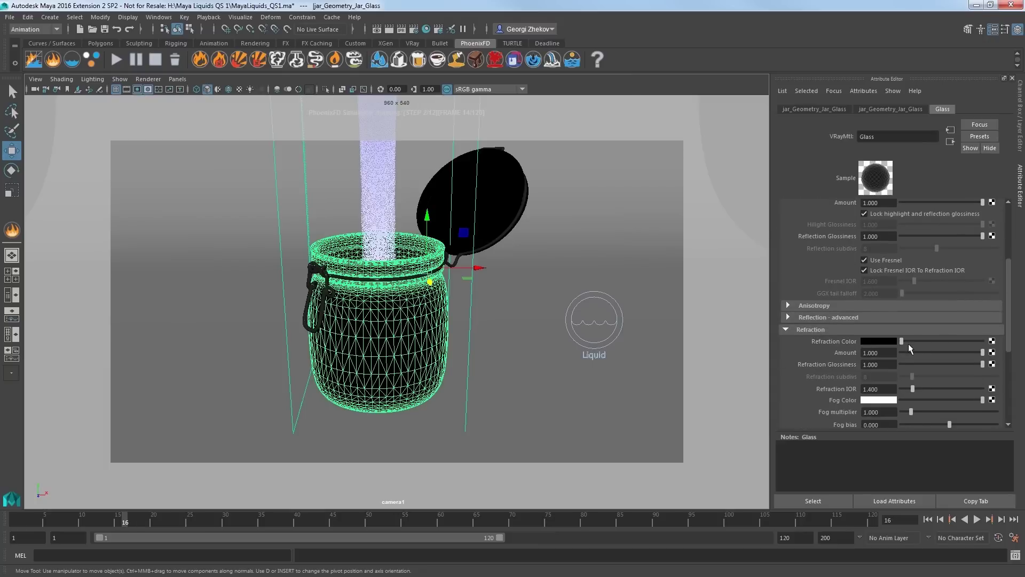
pyautogui.moveTo(909, 338); pyautogui.dragTo(985, 338)
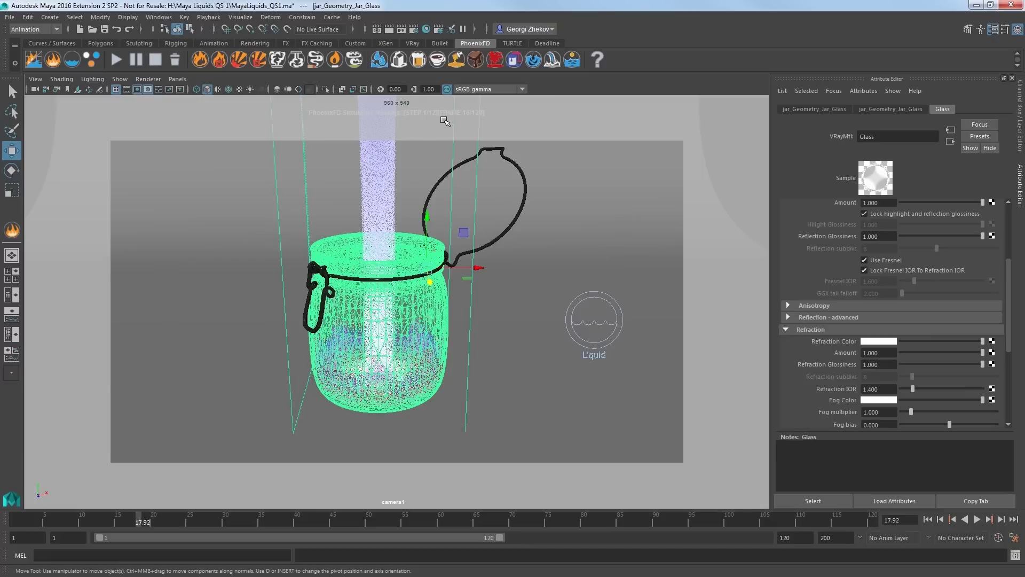
pyautogui.click(389, 30)
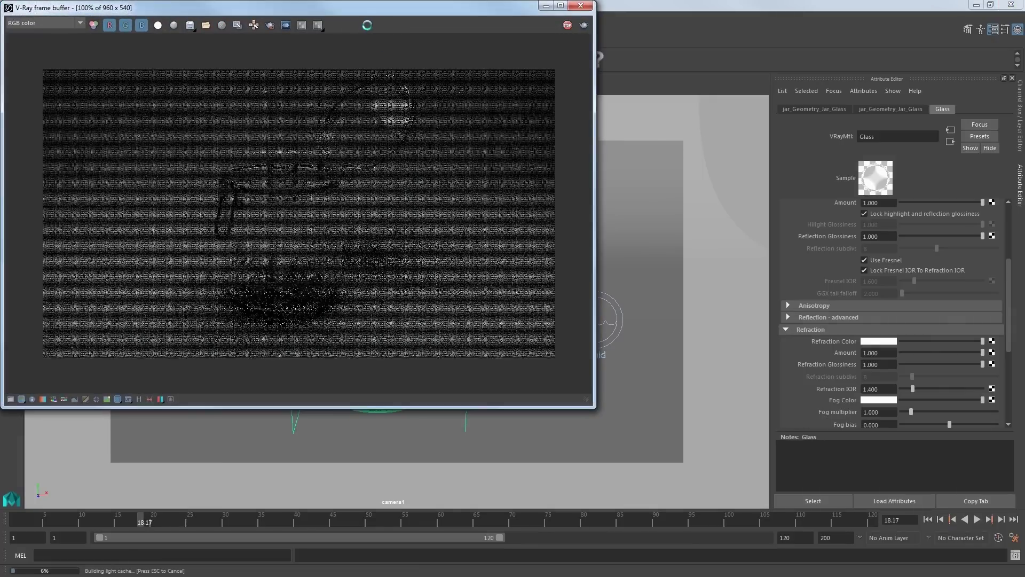
pyautogui.moveTo(358, 11); pyautogui.dragTo(361, 12)
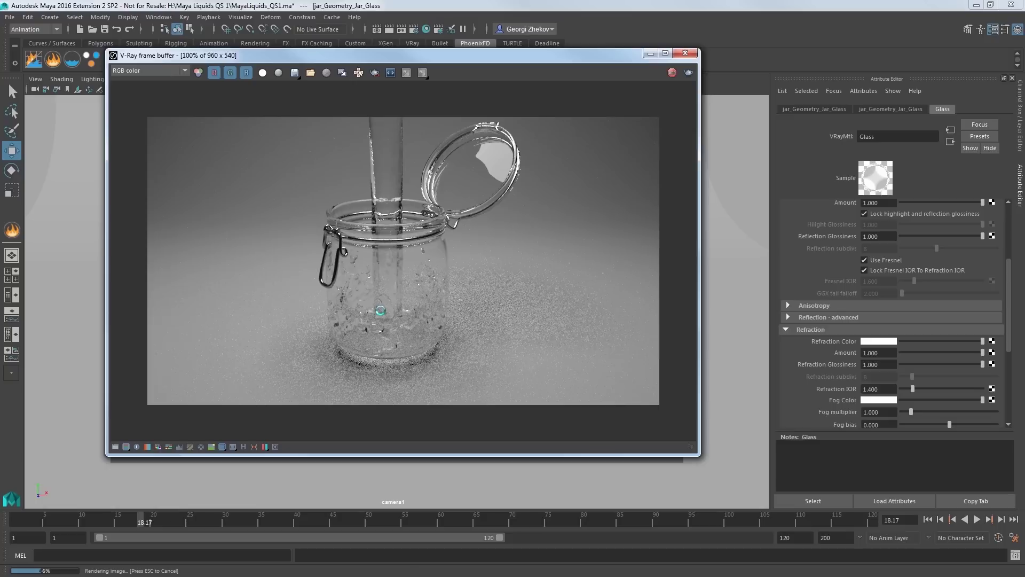
pyautogui.click(686, 53)
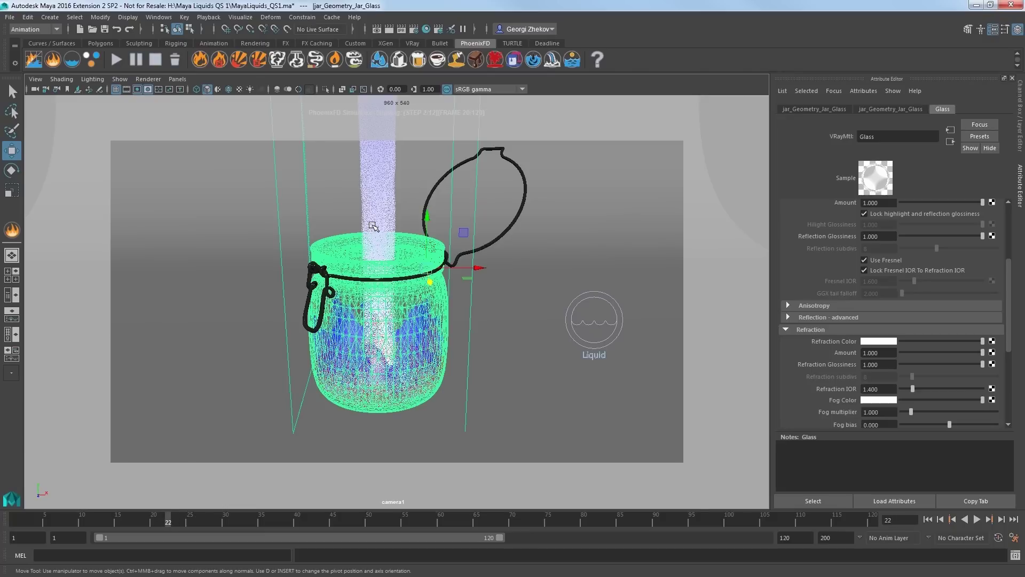
# Stop the simulation, select the liquid source, and view through the persp camera.
pyautogui.click(156, 60)
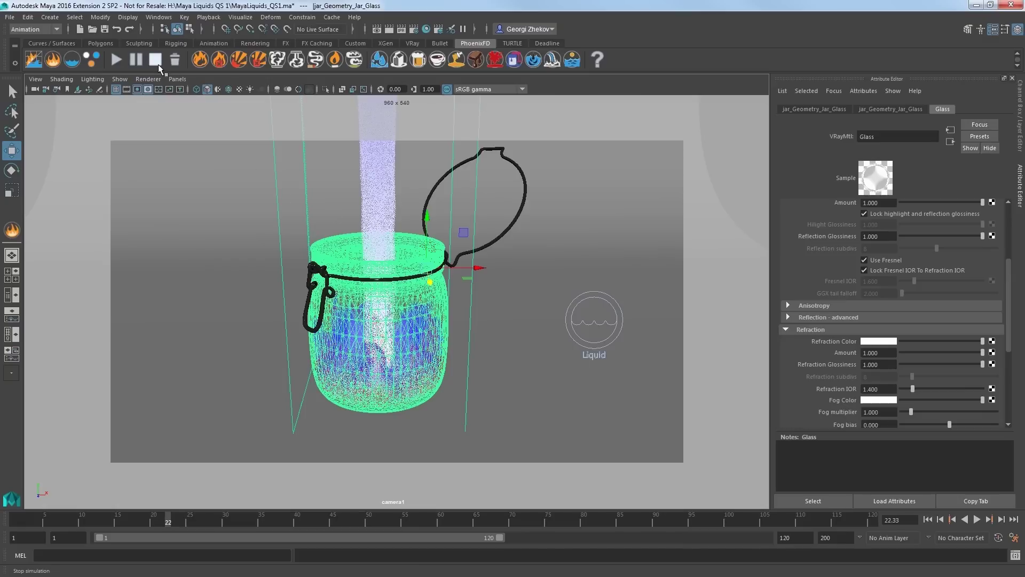
pyautogui.click(592, 297)
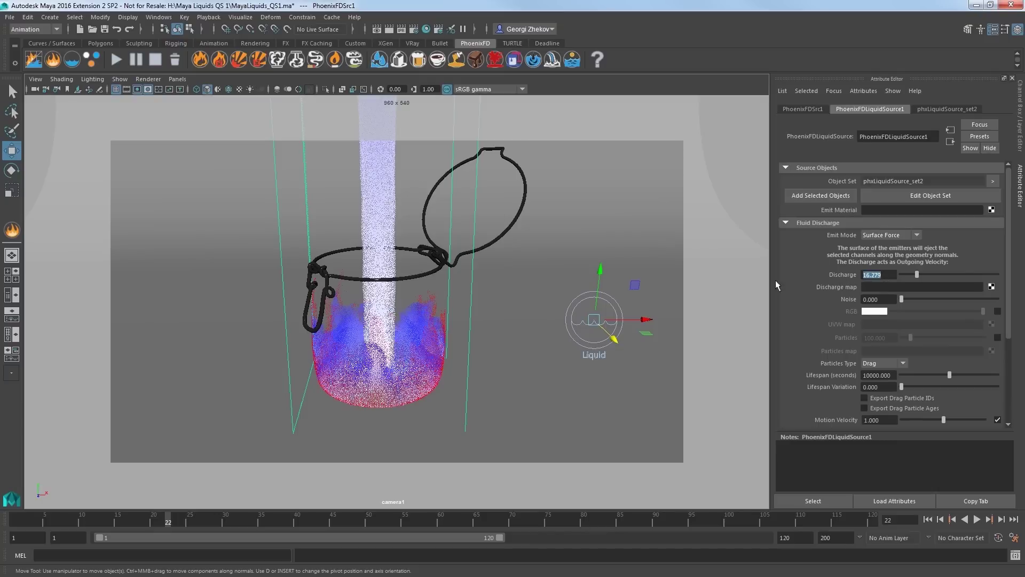
pyautogui.click(177, 79)
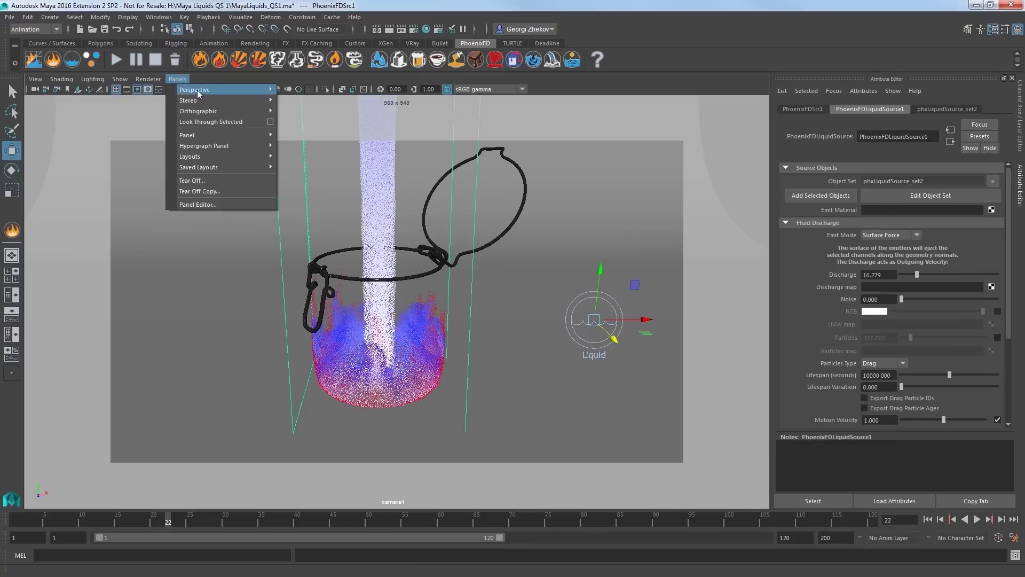
pyautogui.moveTo(200, 91)
pyautogui.click(302, 101)
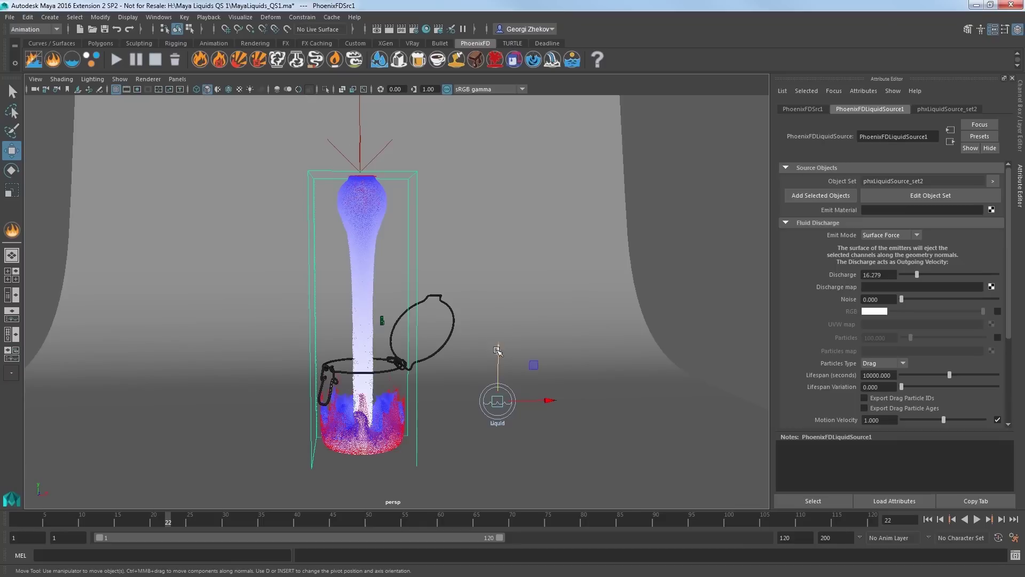
# From the first frame, set the source's Discharge to 16 and scrub to watch the jar fill.
pyautogui.click(927, 519)
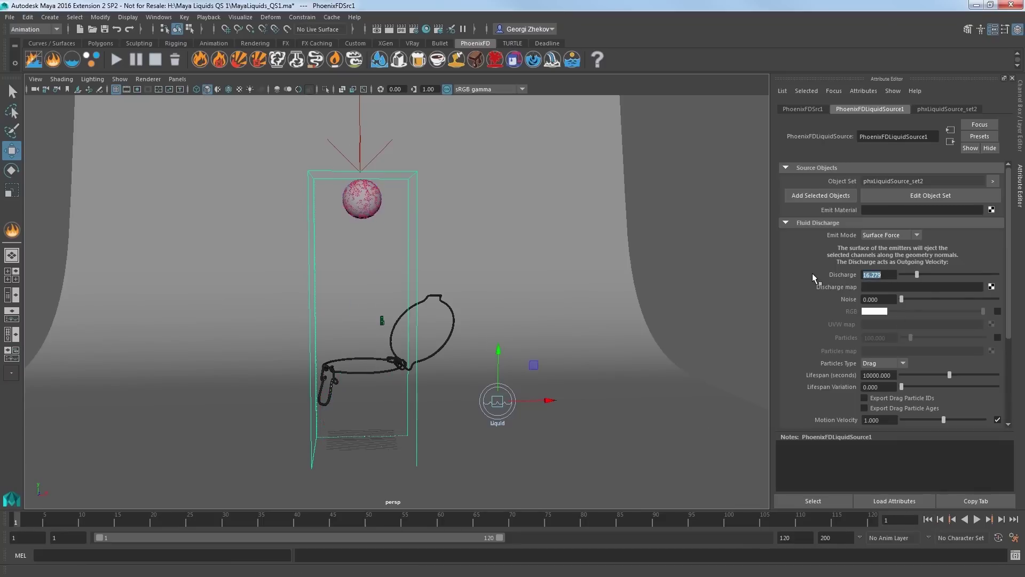
pyautogui.write('0')
pyautogui.press('Return')
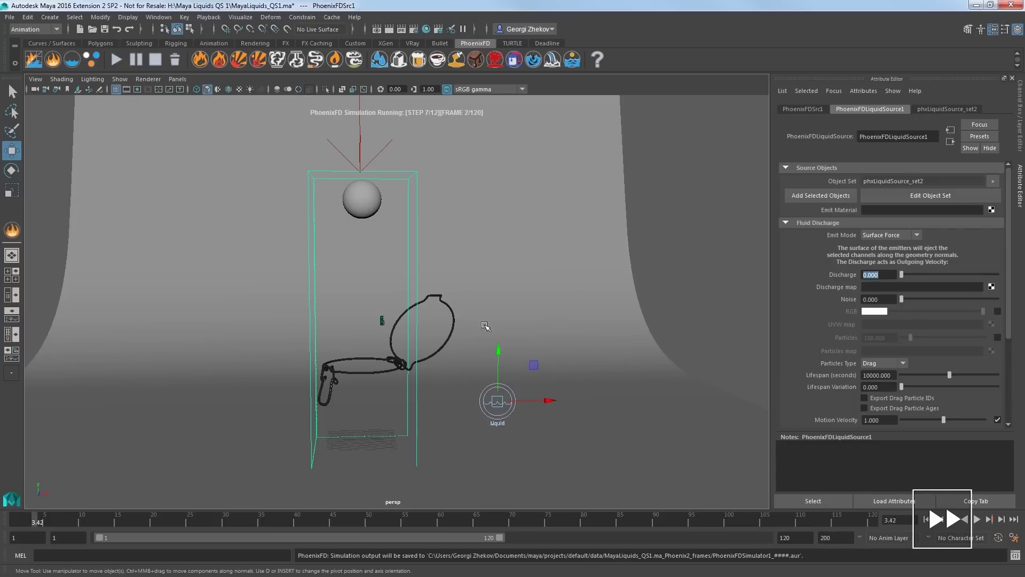
pyautogui.click(887, 275)
pyautogui.write('16')
pyautogui.press('Return')
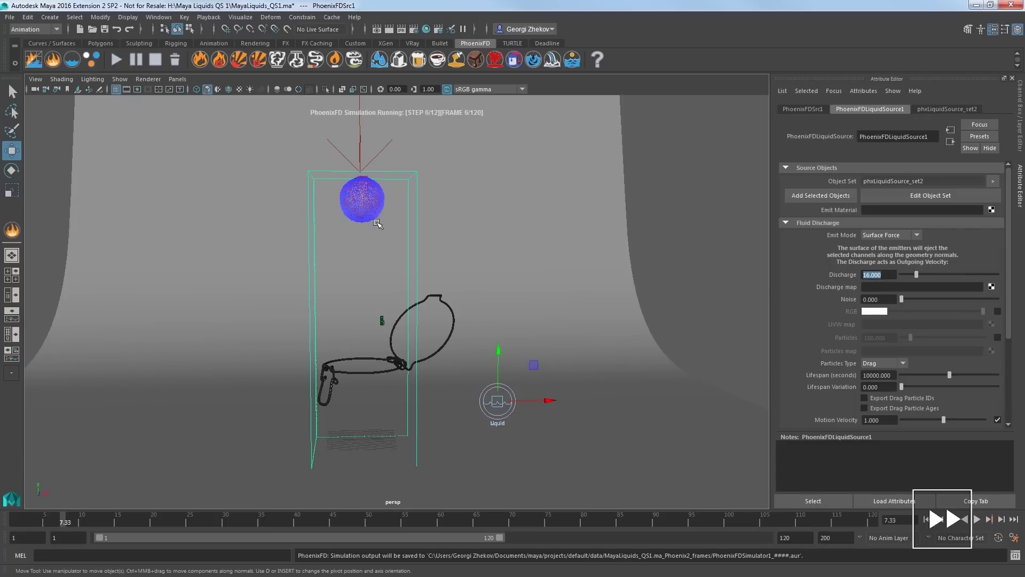
pyautogui.press('Escape')
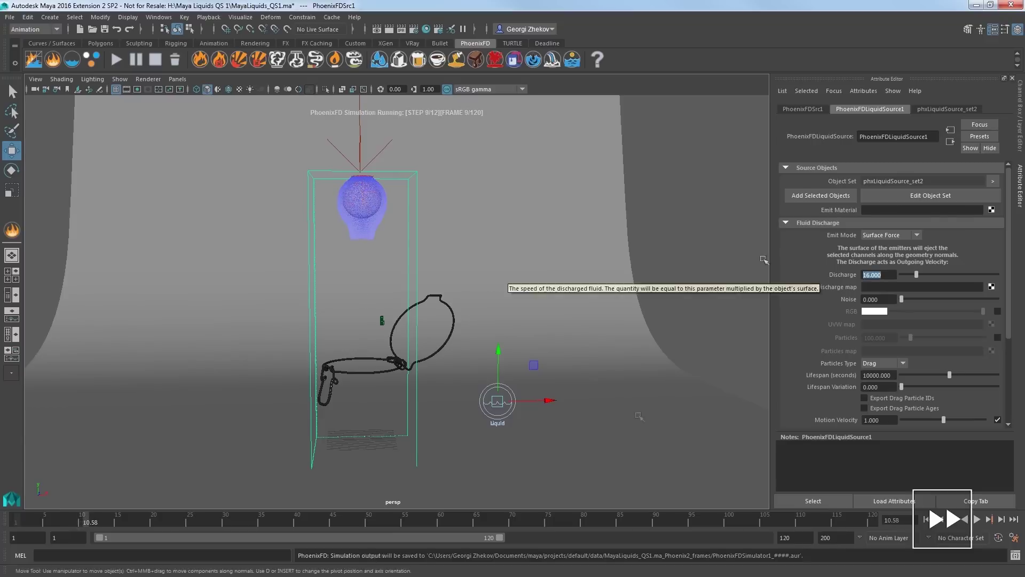
pyautogui.moveTo(21, 522); pyautogui.dragTo(164, 525)
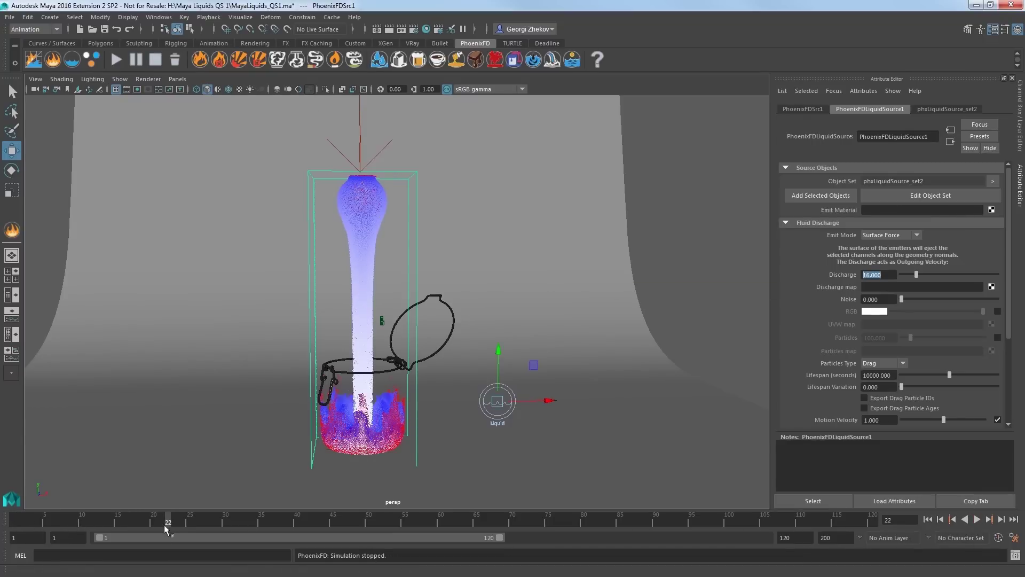
# Keyframe Discharge at 16 on frame 22 and at 0 on frame 23.
pyautogui.rightClick(878, 278)
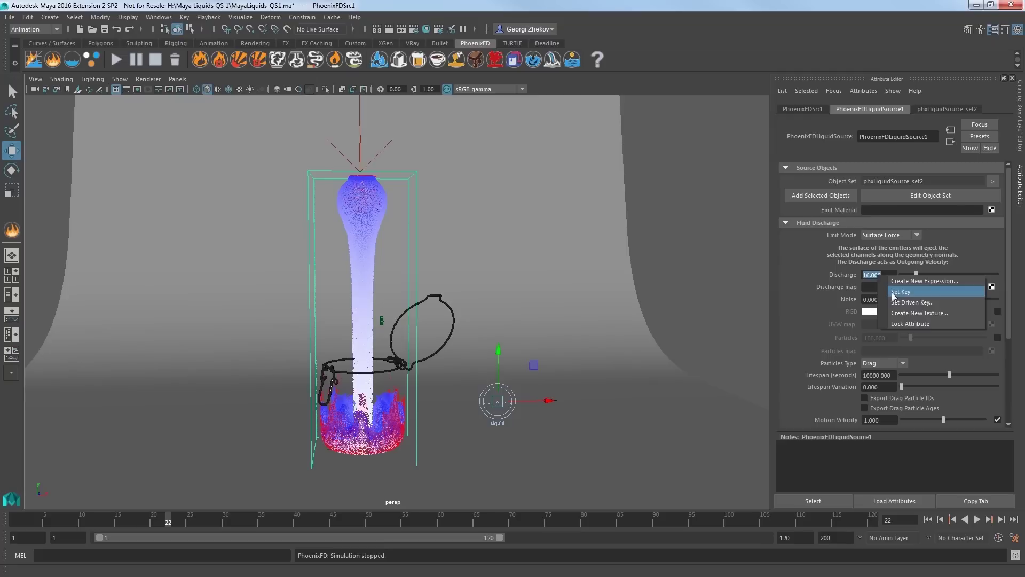
pyautogui.click(907, 291)
pyautogui.click(177, 515)
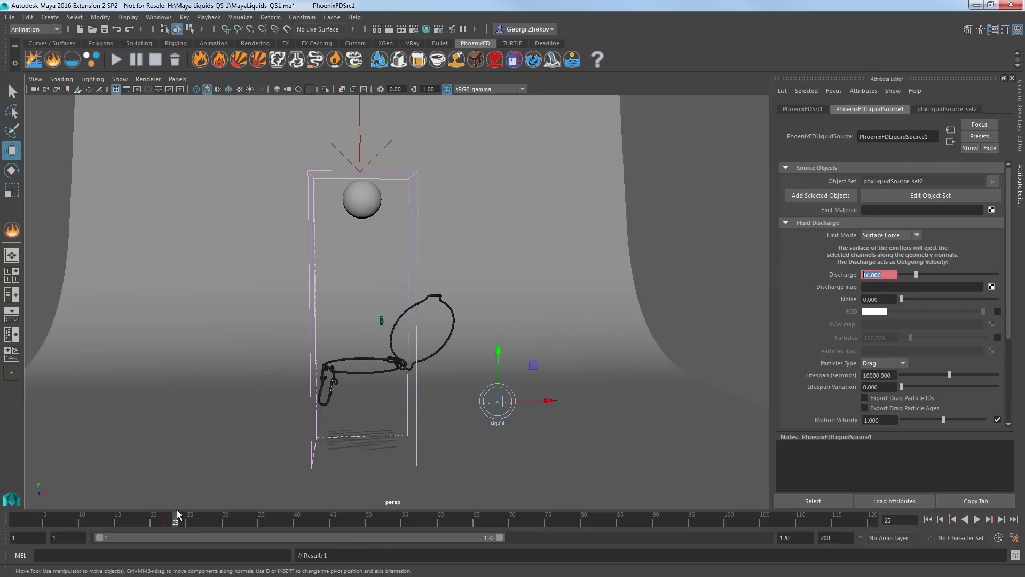
pyautogui.write('0')
pyautogui.press('Return')
pyautogui.rightClick(876, 275)
pyautogui.click(880, 293)
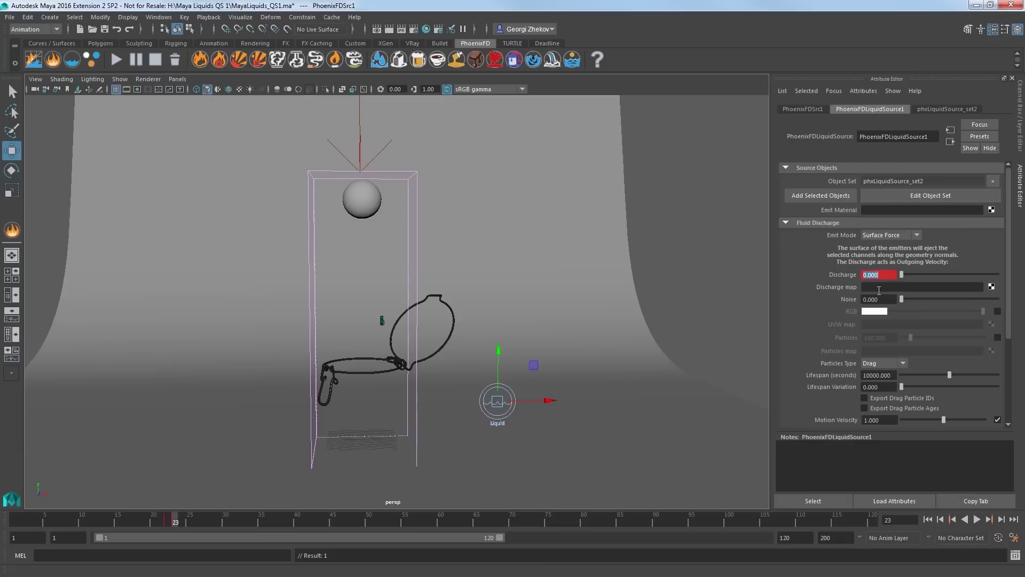
# Restart and then stop the liquid simulation, and play back the cache from frame 24.
pyautogui.click(119, 62)
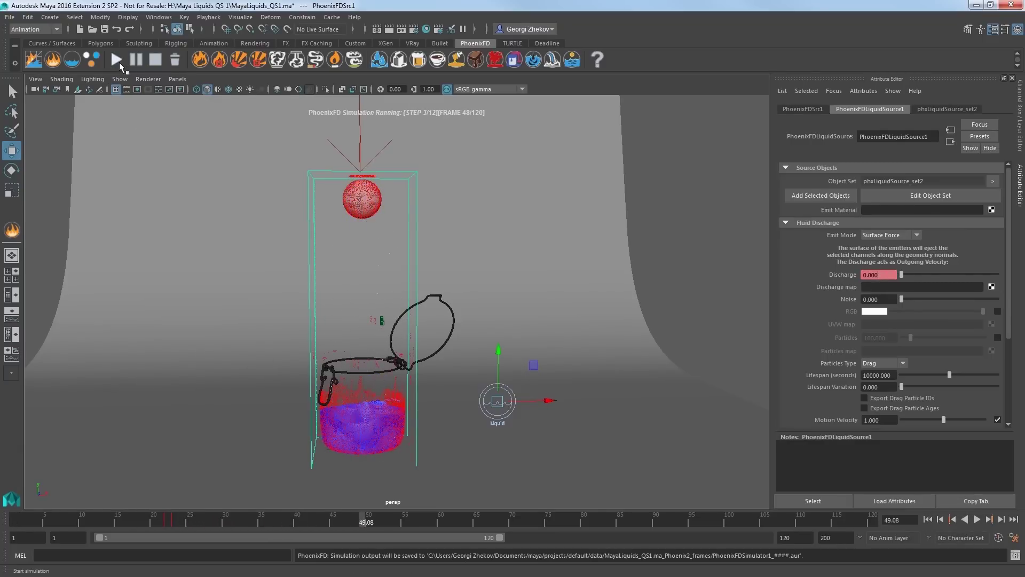
pyautogui.click(156, 59)
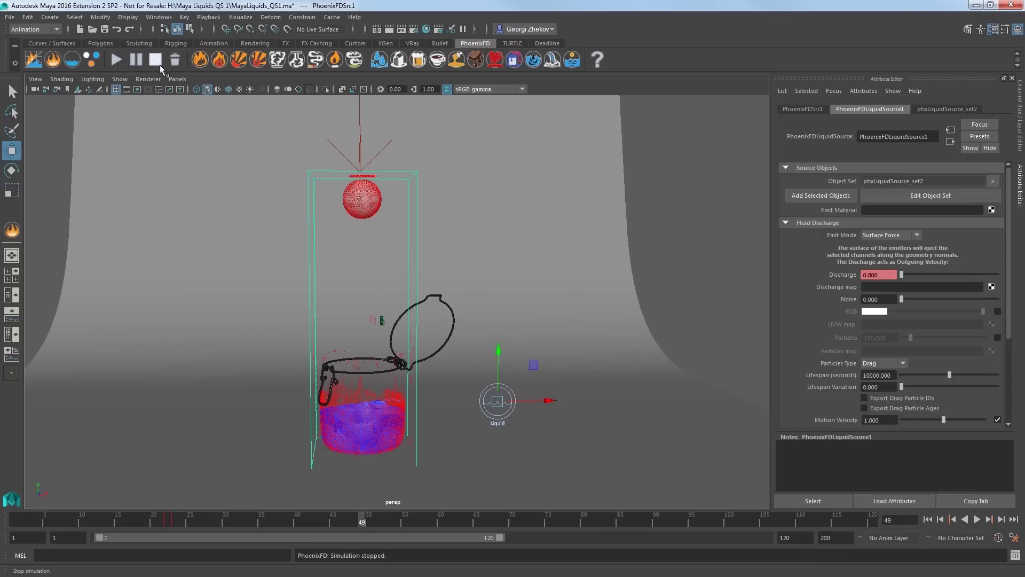
pyautogui.hotkey('alt', 'v')
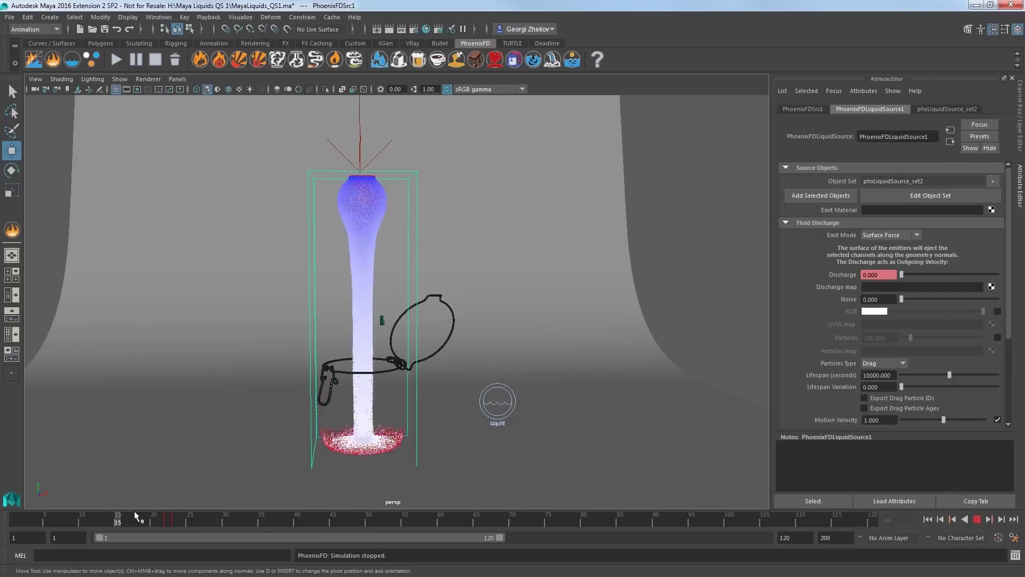
# Pause at frame 35, look through camera1, and render the frame with V-Ray.
pyautogui.click(259, 521)
pyautogui.click(178, 79)
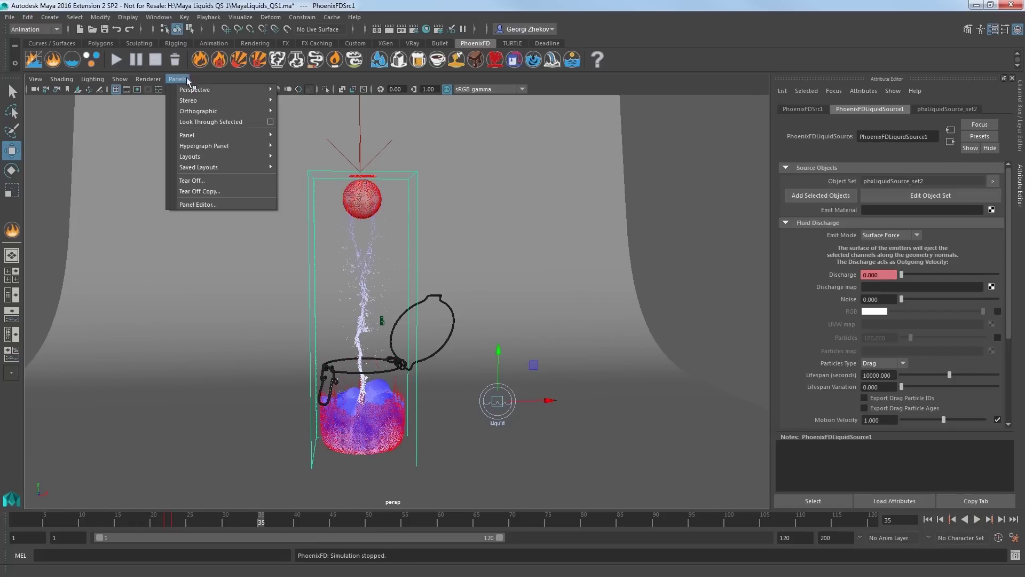
pyautogui.moveTo(203, 87)
pyautogui.click(299, 98)
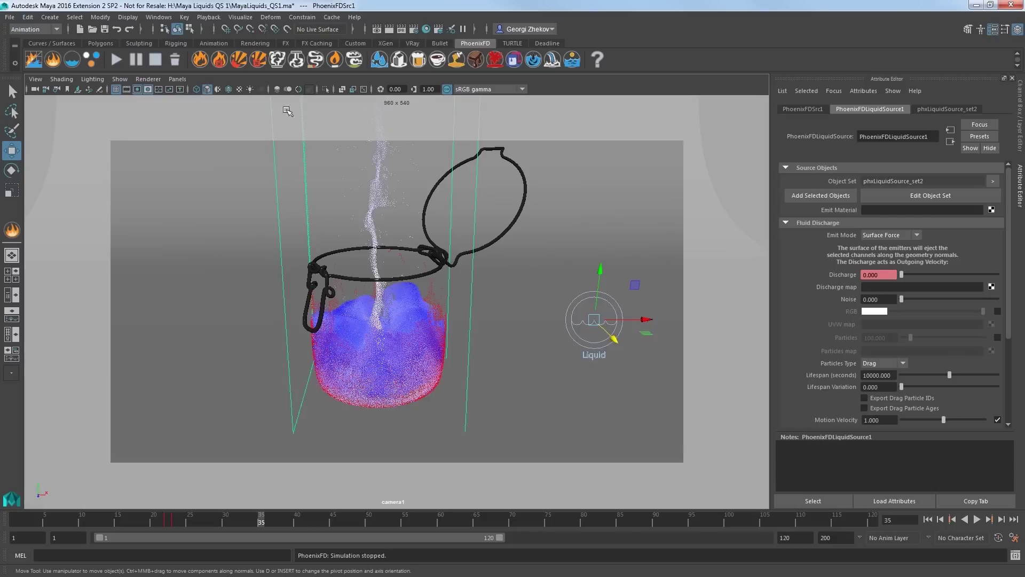
pyautogui.click(389, 29)
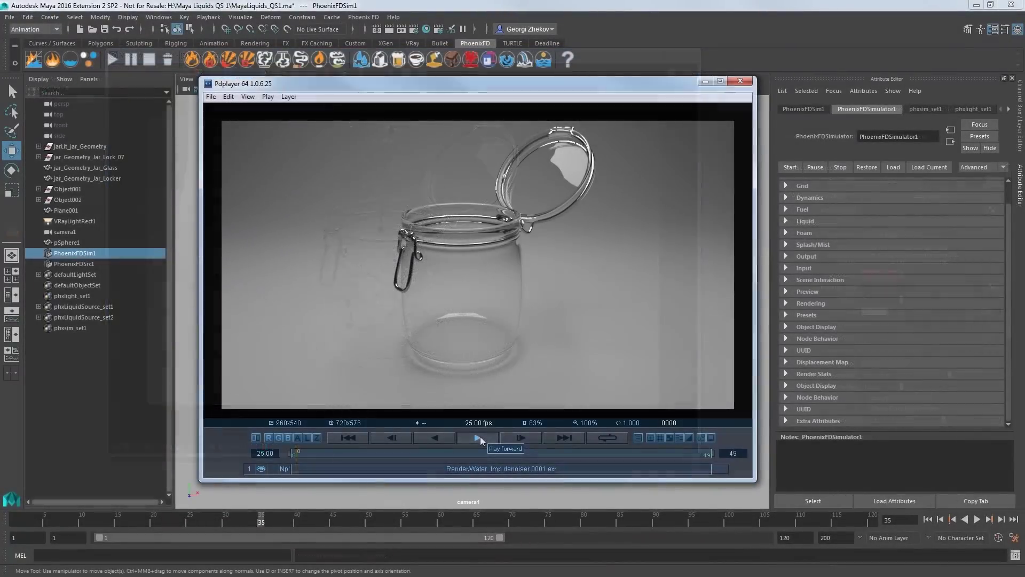
# Play the rendered splash sequence in Pdplayer and scrub between frames 37 and 43.
pyautogui.click(478, 438)
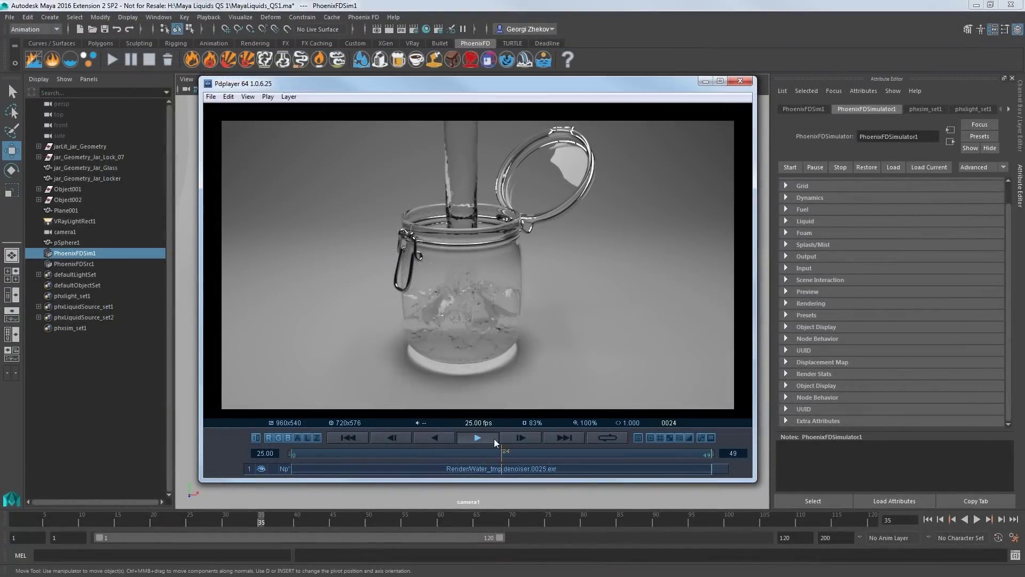
pyautogui.moveTo(660, 455); pyautogui.dragTo(611, 453)
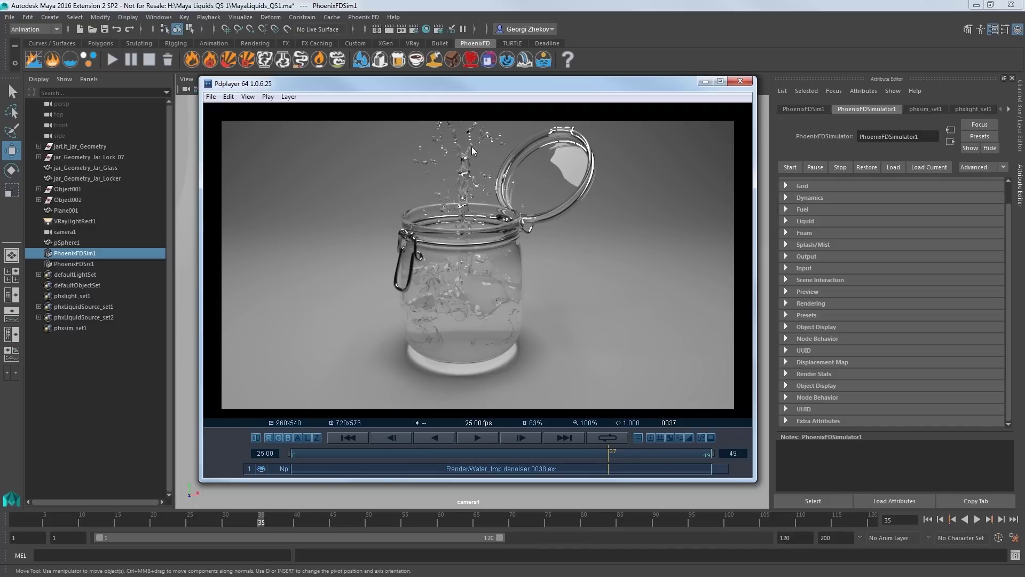
pyautogui.moveTo(610, 453); pyautogui.dragTo(661, 457)
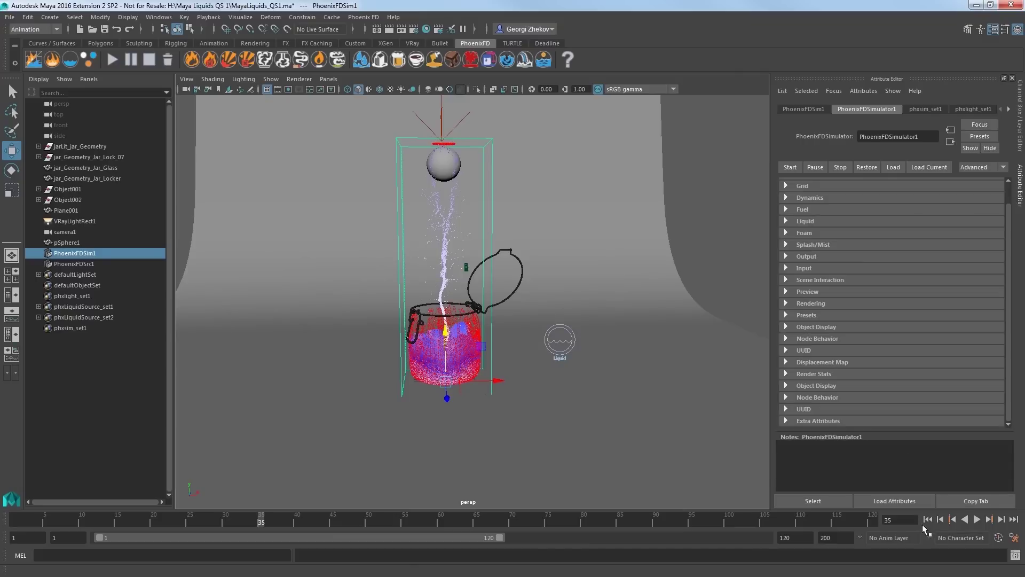
# At frame 1, move the emitter sphere pSphere1 slightly lower.
pyautogui.hotkey('alt', 'shift', 'v')
pyautogui.click(448, 153)
pyautogui.moveTo(441, 110); pyautogui.dragTo(441, 116)
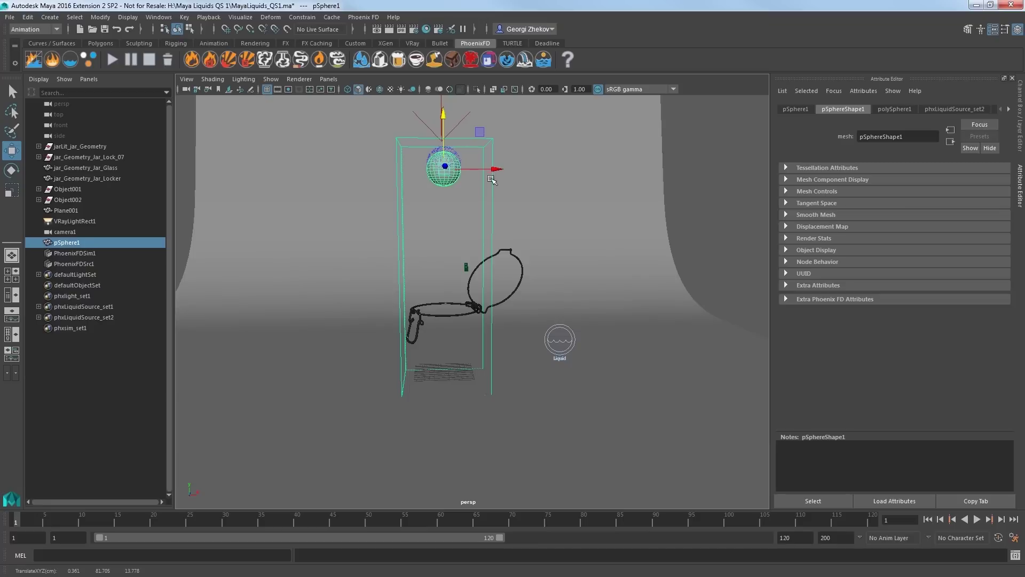
# Set PhoenixFDSim1's X, Y and Z grid boundary conditions to Open.
pyautogui.click(490, 140)
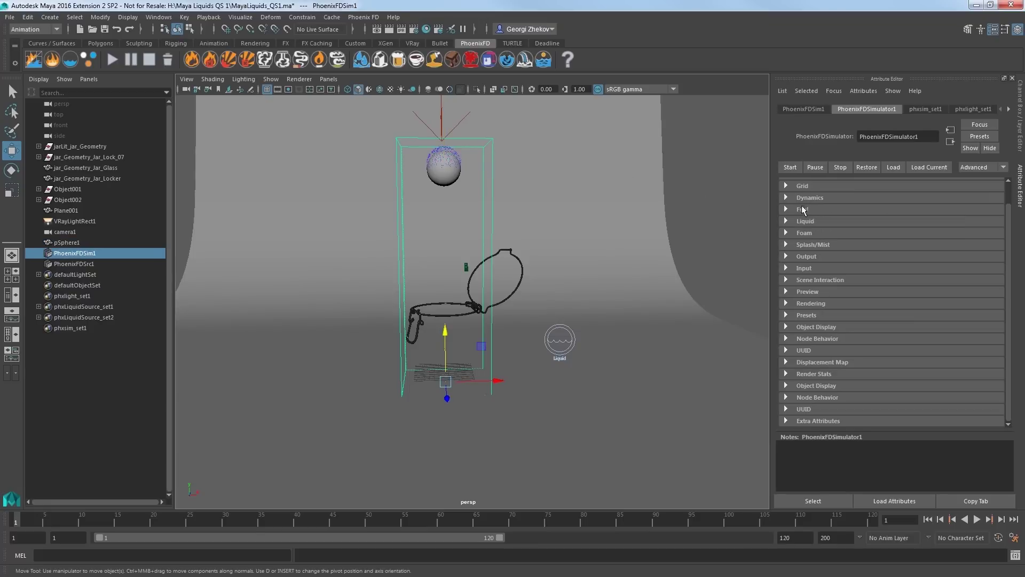
pyautogui.click(802, 186)
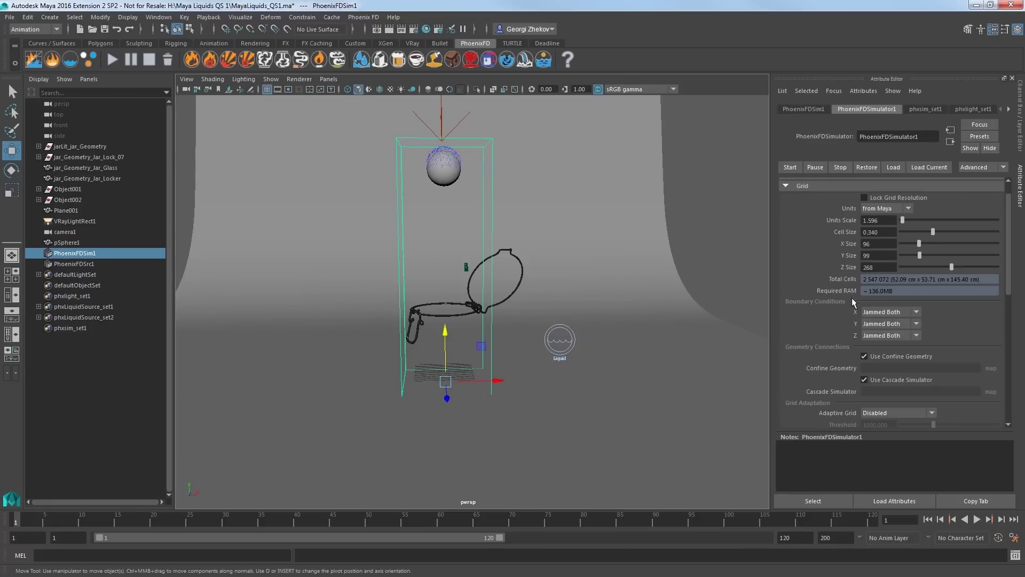
pyautogui.click(876, 312)
pyautogui.click(876, 324)
pyautogui.click(878, 323)
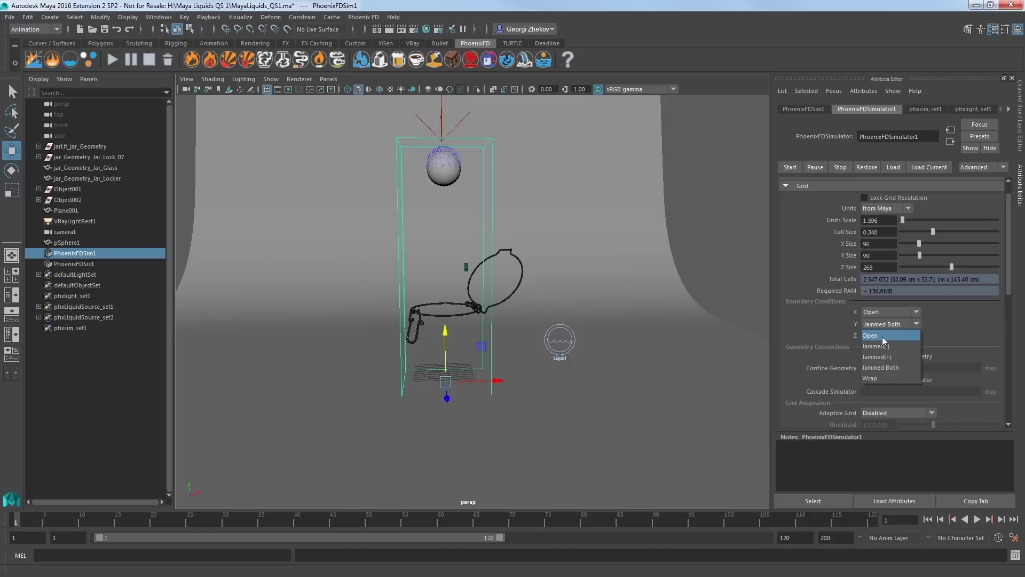
pyautogui.click(881, 337)
pyautogui.click(883, 335)
pyautogui.click(879, 349)
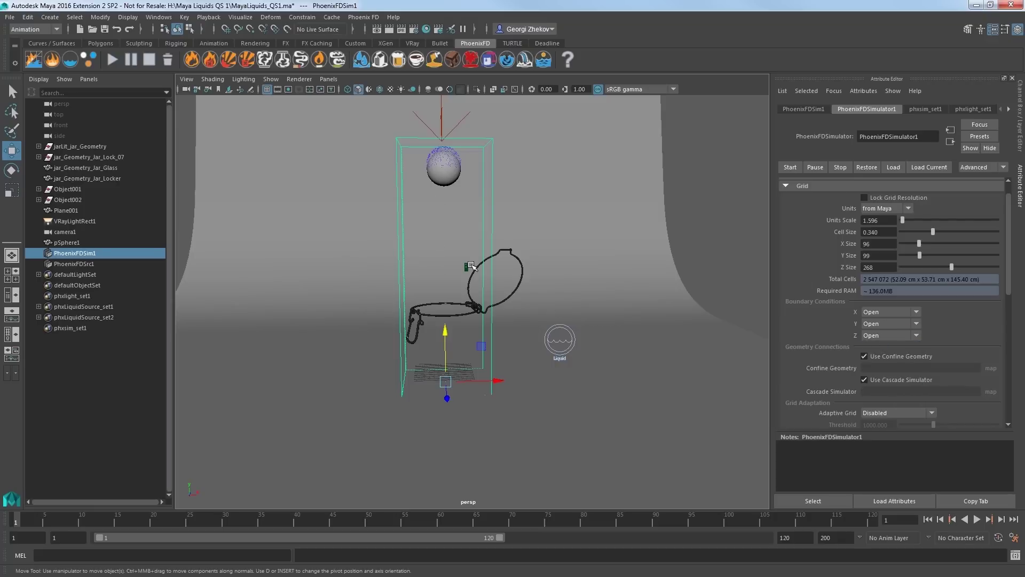
pyautogui.click(787, 186)
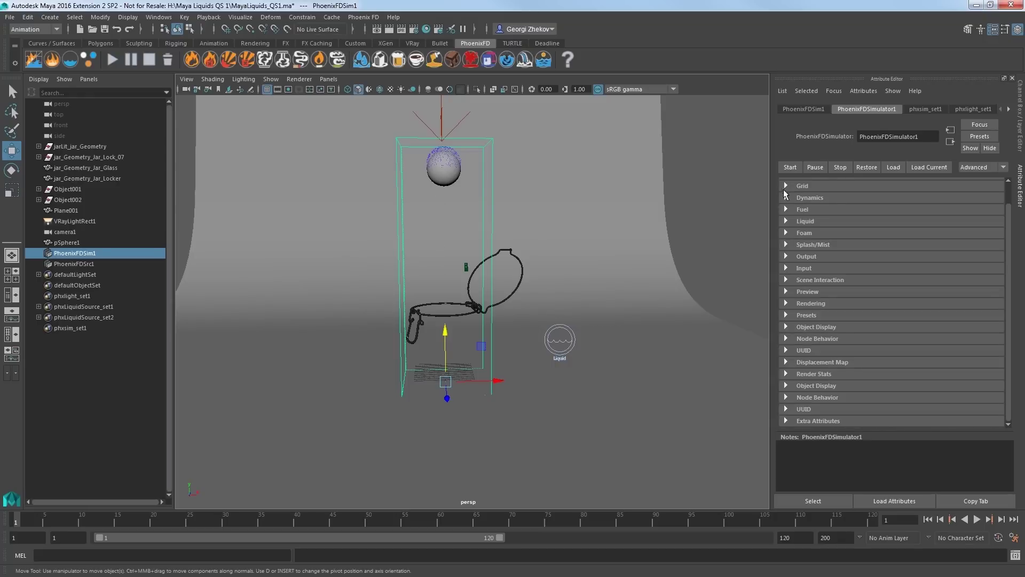
# Set the simulator's Consumed Liquid to 0 in its Liquid settings.
pyautogui.click(807, 221)
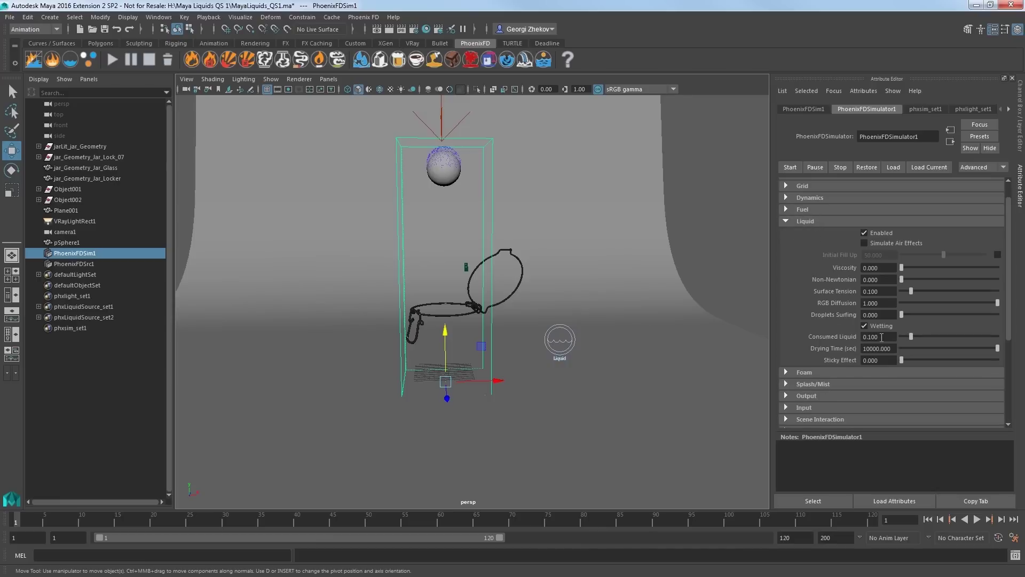
pyautogui.click(864, 337)
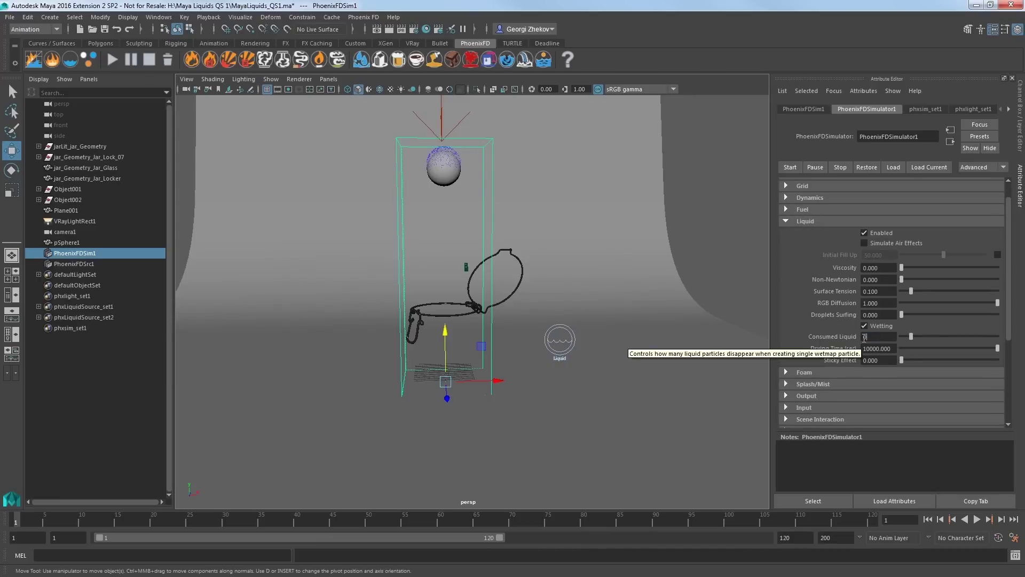
pyautogui.write('0')
pyautogui.press('Return')
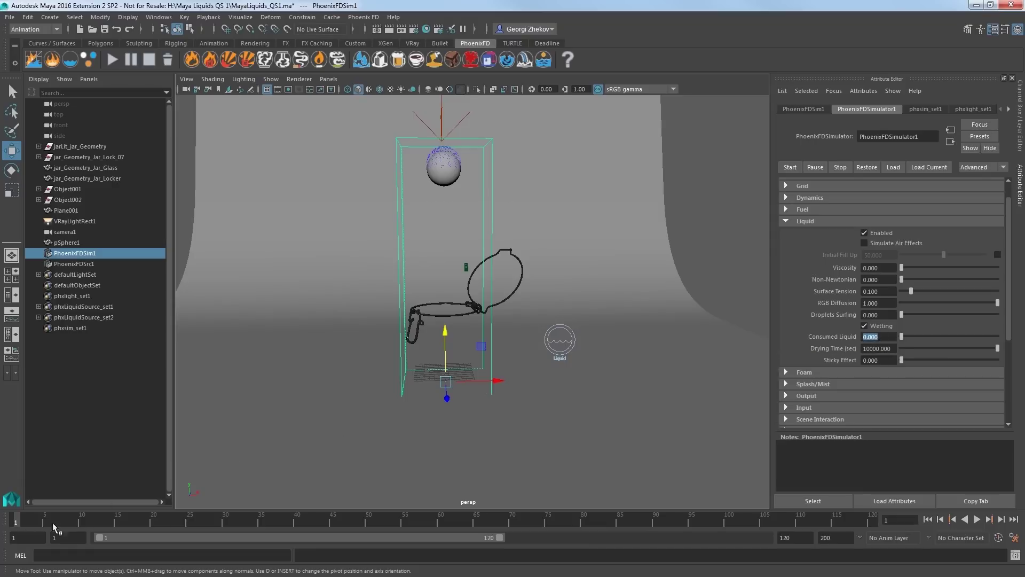
# Scrub to about frame 9, play the cache, then inspect the liquid around frame 33.
pyautogui.moveTo(17, 521); pyautogui.dragTo(132, 518)
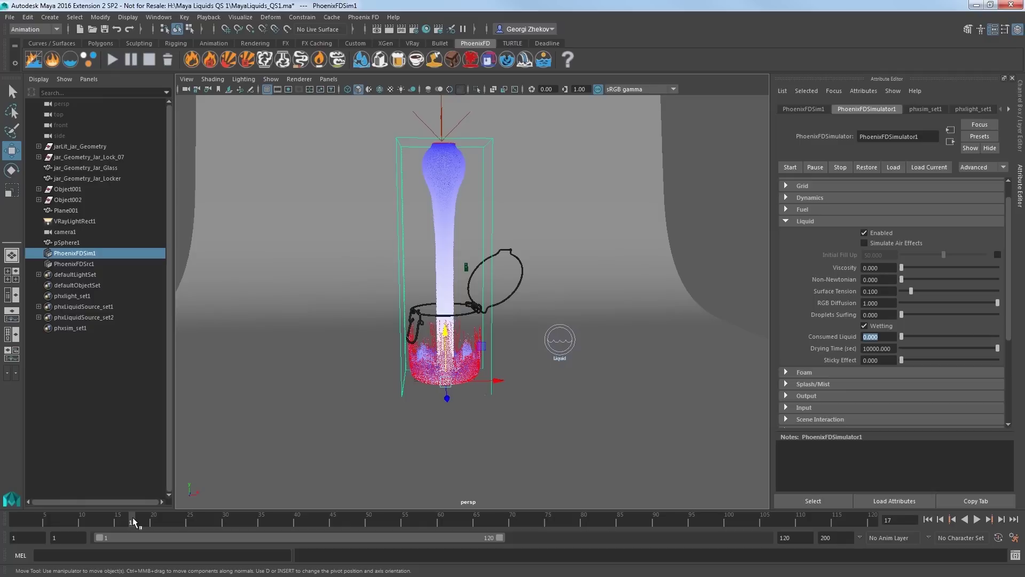
pyautogui.hotkey('alt', 'v')
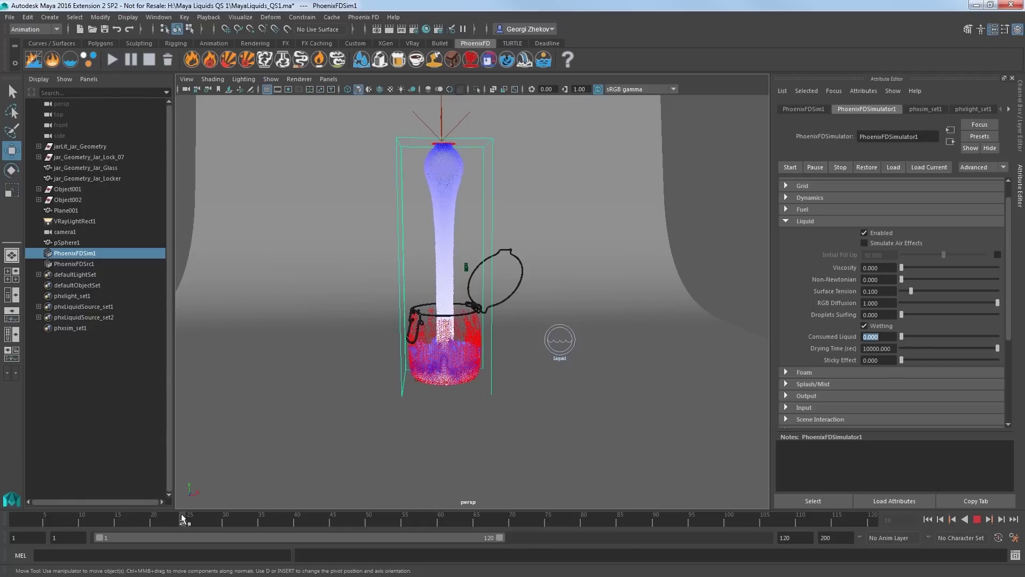
pyautogui.moveTo(183, 517); pyautogui.dragTo(254, 513)
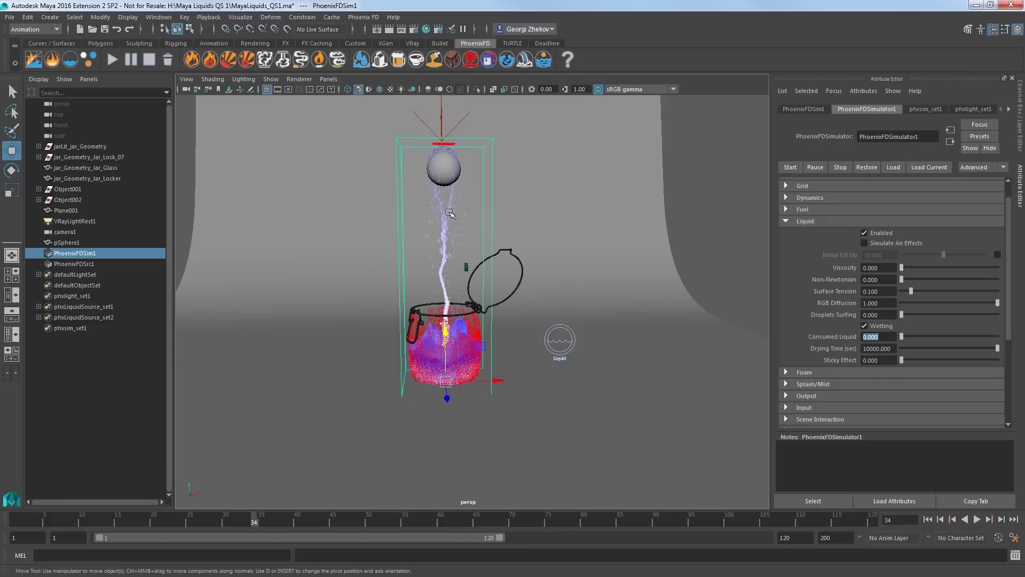
# Change PhoenixFDSrc1's Emit Mode from Surface Force to Volume Brush.
pyautogui.click(561, 329)
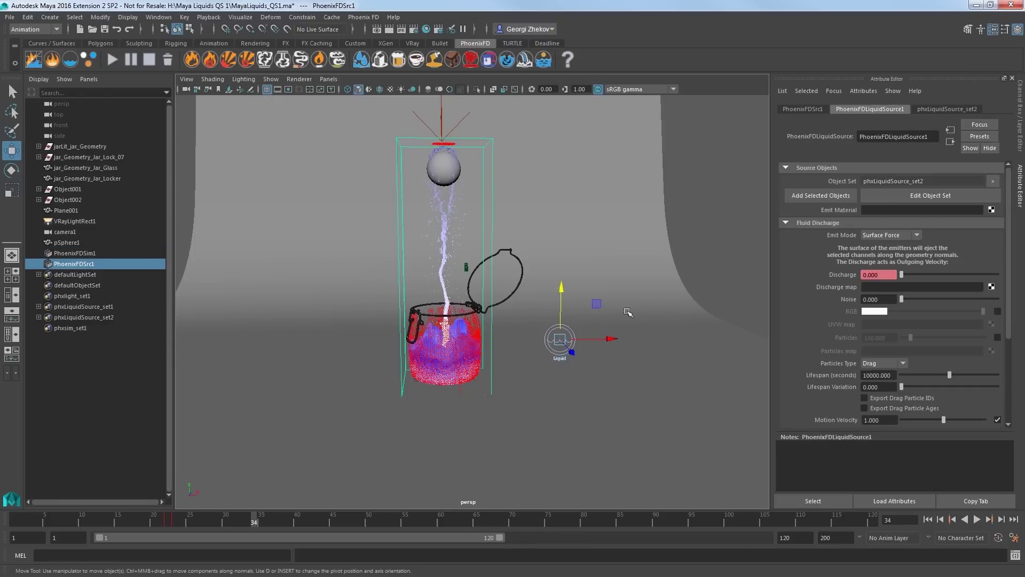
pyautogui.click(889, 235)
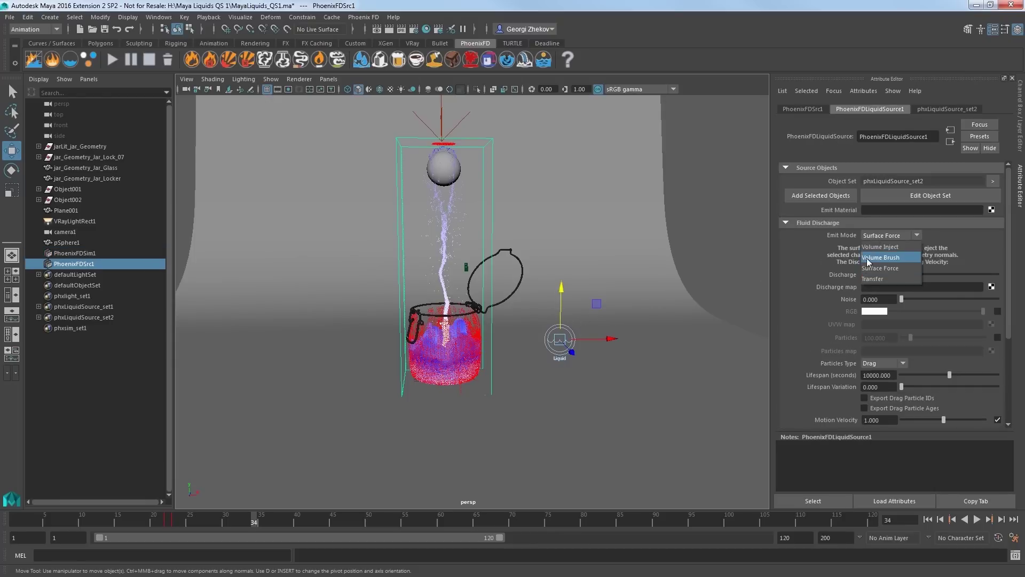
pyautogui.click(872, 258)
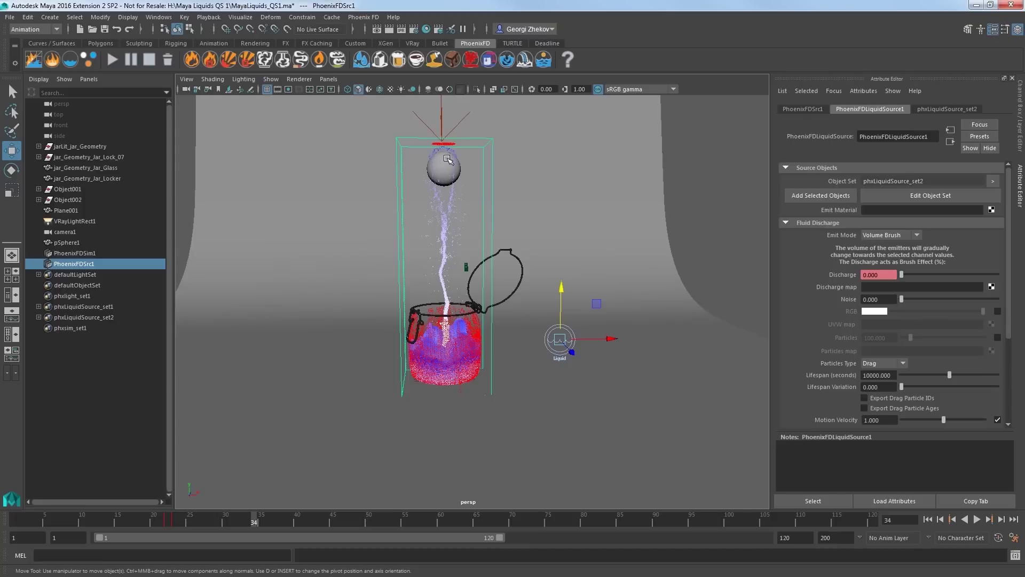
# Select pSphere1, reveal its Extra Phoenix FD Attributes, and start a fresh liquid simulation.
pyautogui.click(82, 241)
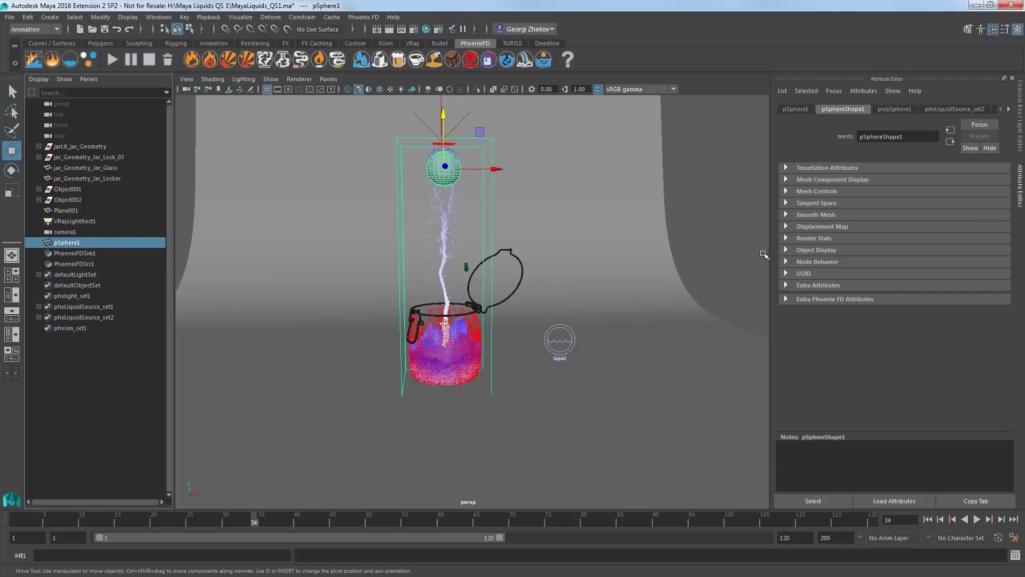
pyautogui.click(810, 298)
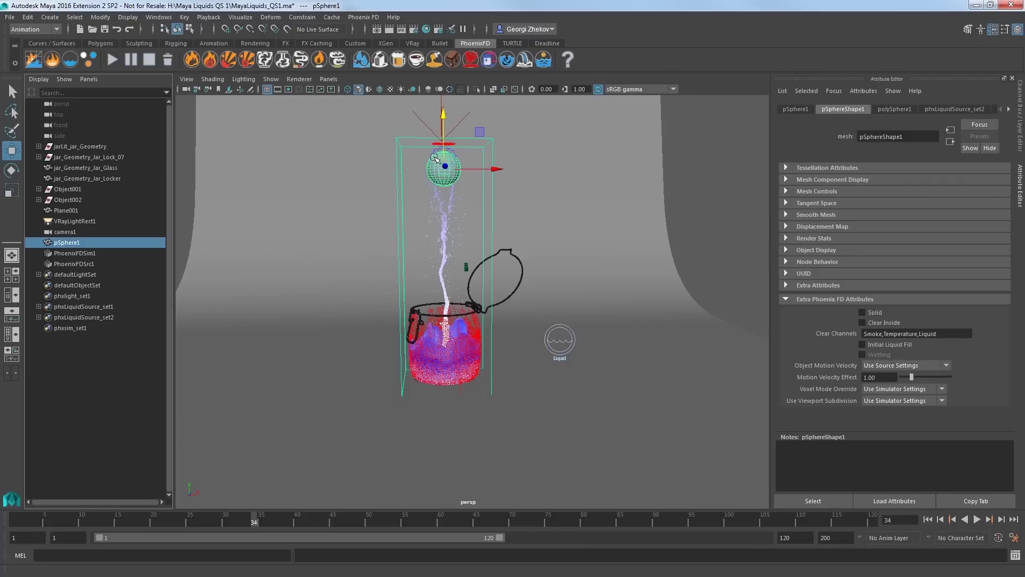
pyautogui.click(110, 58)
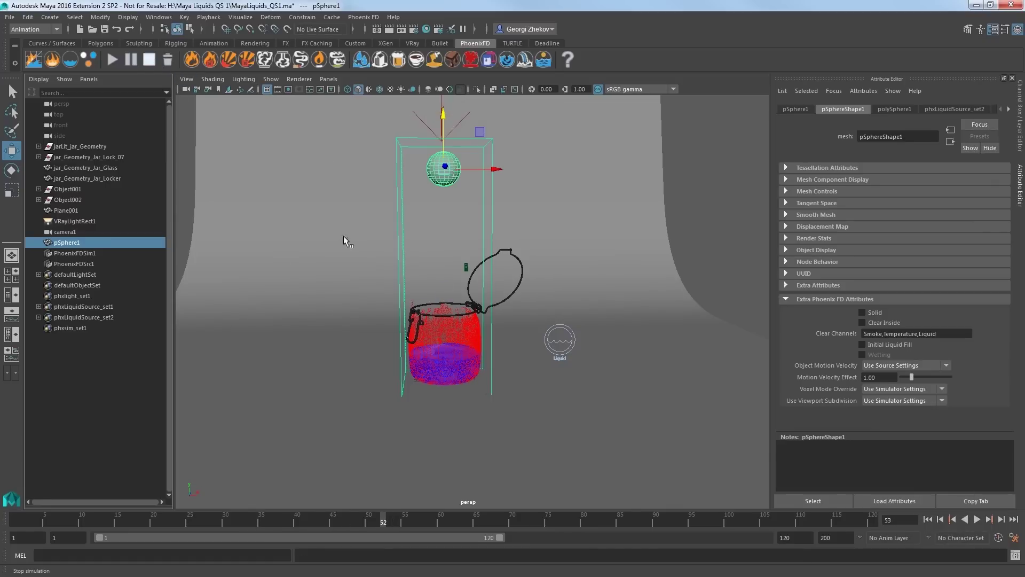
# Stop the simulation by scrubbing back along the timeline, then view the scene through camera1.
pyautogui.moveTo(389, 522)
pyautogui.mouseDown()
pyautogui.moveTo(210, 514)
pyautogui.moveTo(120, 496)
pyautogui.moveTo(283, 523)
pyautogui.mouseUp()
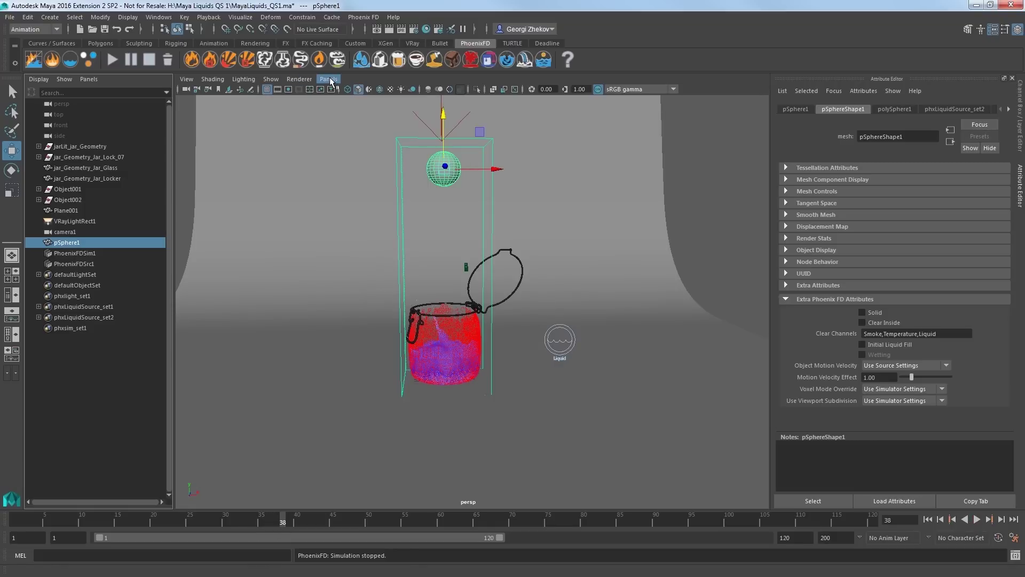
pyautogui.click(329, 80)
pyautogui.moveTo(345, 88)
pyautogui.click(476, 89)
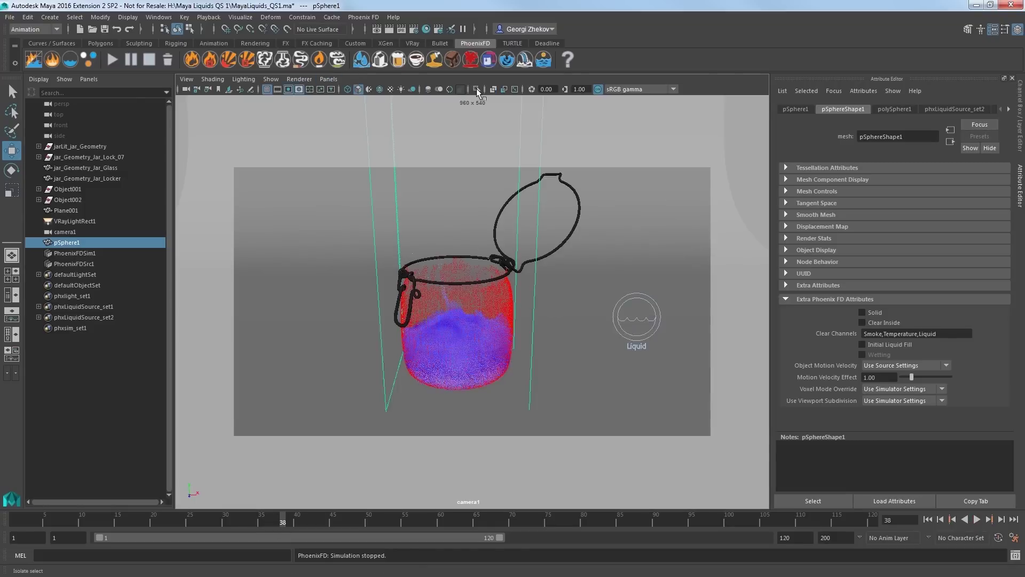